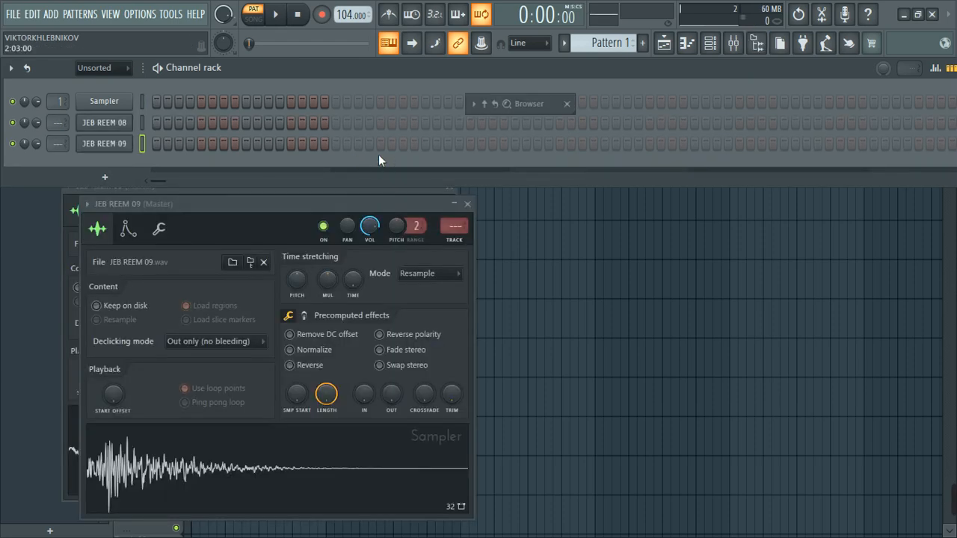
Step: Arrange the JEB REEM 08 and JEB REEM 09 sampler windows side by side and audition both samples
left_click_drag(222, 207, 607, 193)
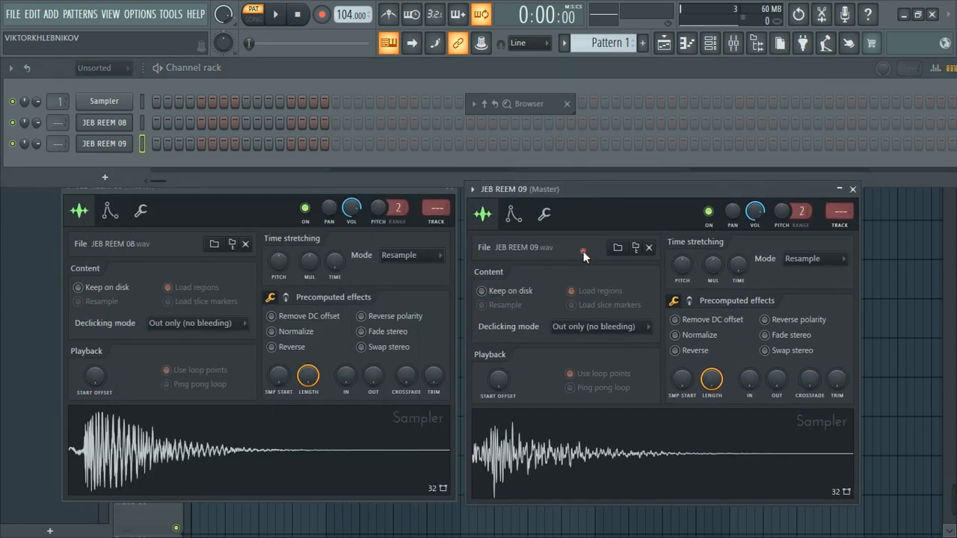
left_click(566, 448)
left_click(317, 441)
left_click(588, 445)
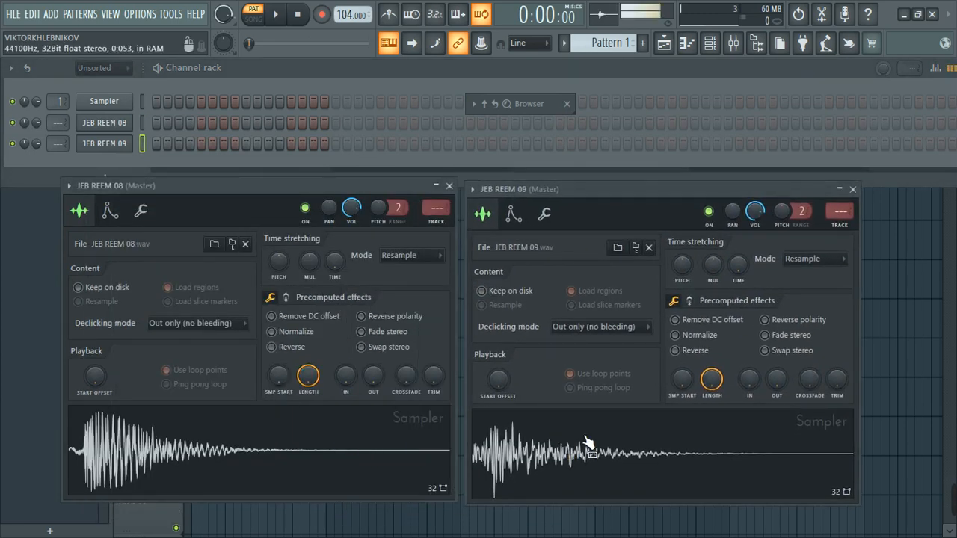
Step: Close the JEB REEM 09 and JEB REEM 08 sampler windows and the sample browser
left_click(852, 189)
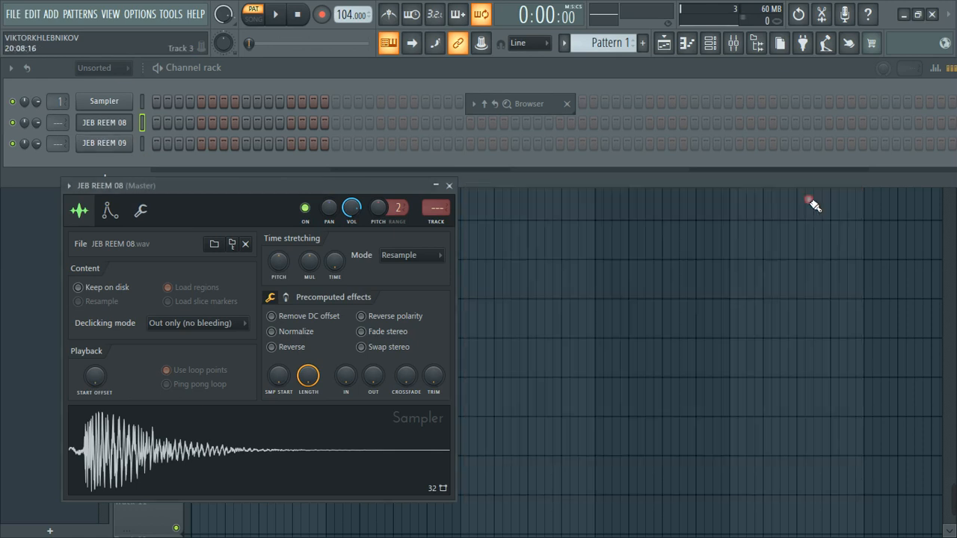
left_click(449, 185)
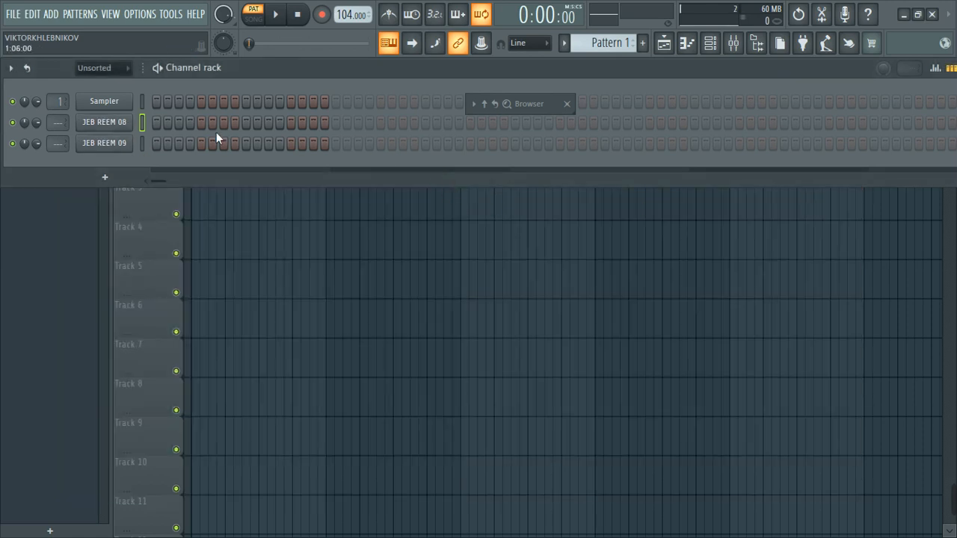
left_click(523, 104)
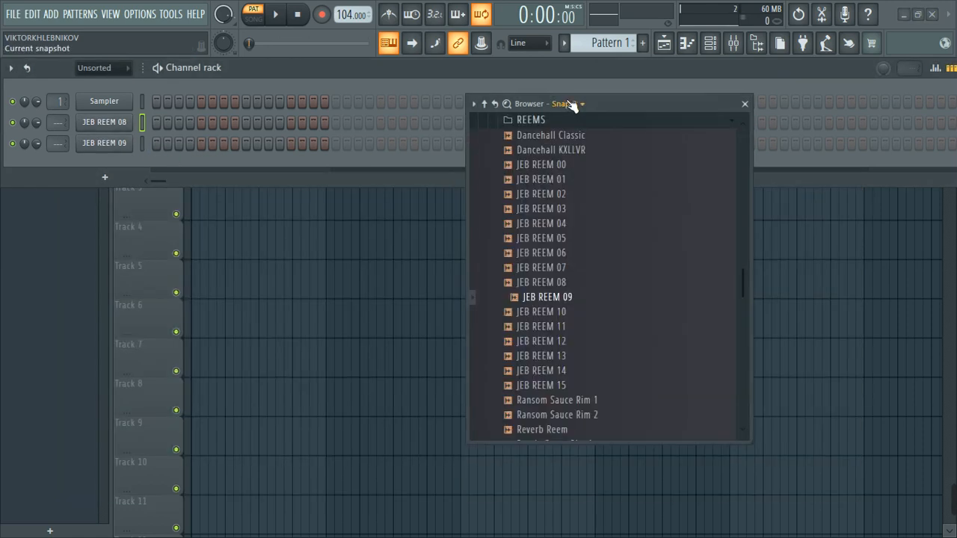
left_click(745, 104)
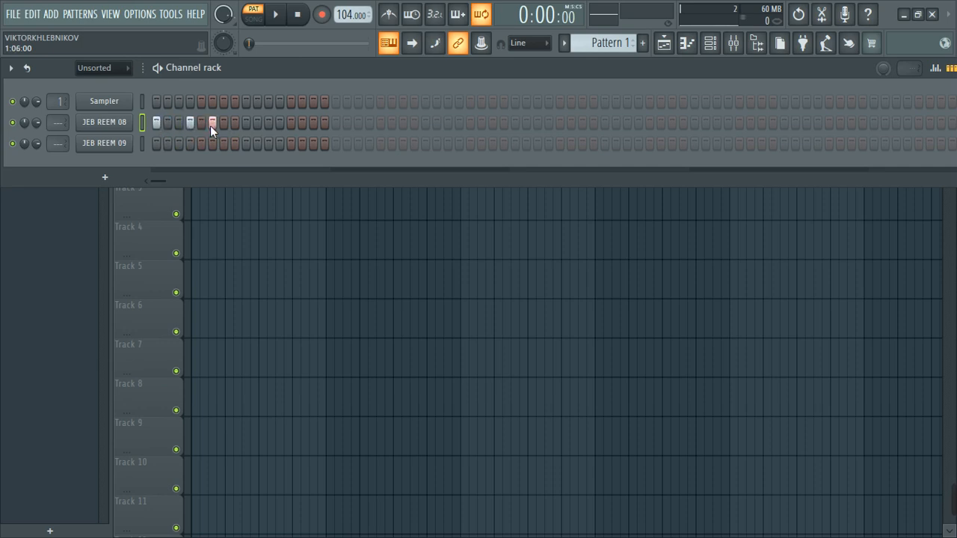
Step: Move the JEB REEM 08 hit from step 6 to step 7, add a hit on step 9, and play the pattern
left_click(223, 123)
left_click(246, 122)
key("space")
key("space")
key("space")
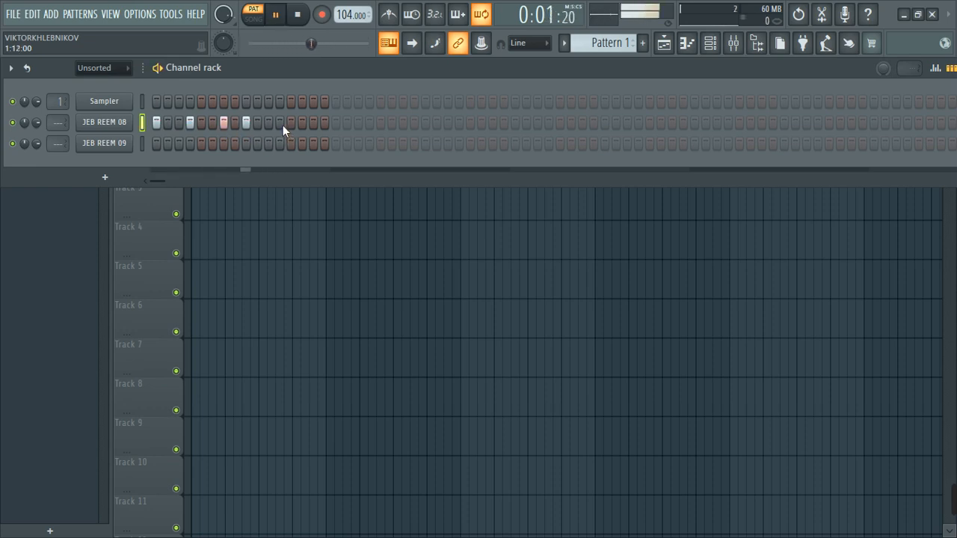
Step: Add JEB REEM 08 hits on steps 12, 15 and 17 and play back the pattern
left_click(280, 123)
left_click(302, 123)
key("space")
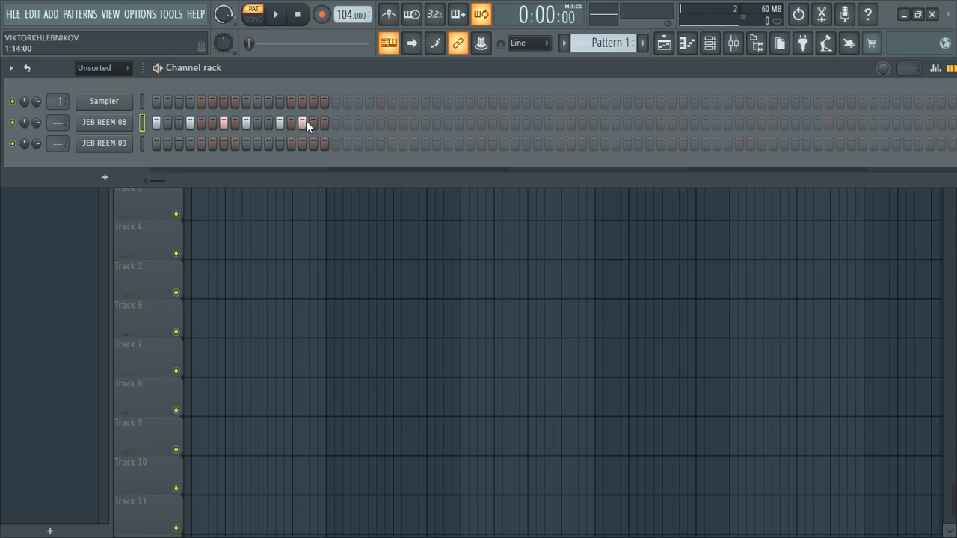
left_click(335, 124)
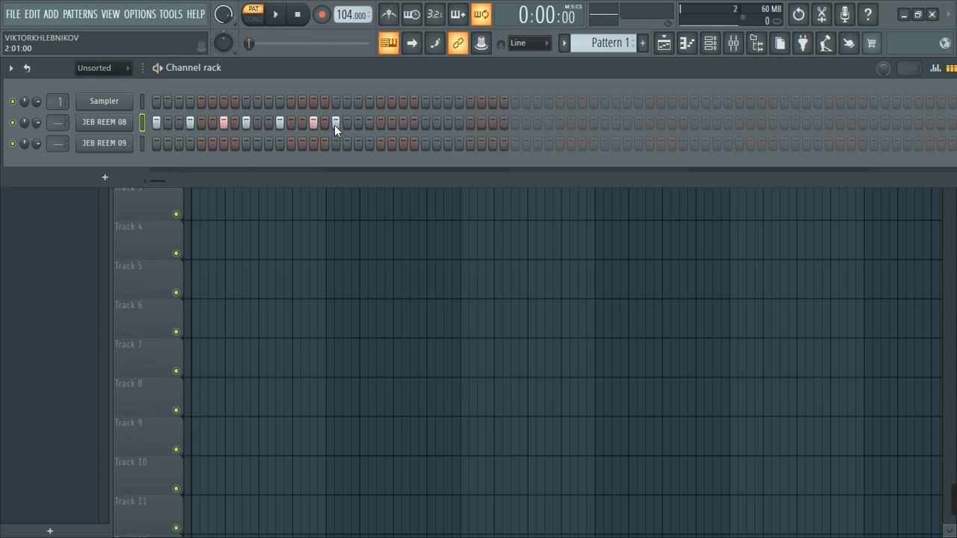
key("space")
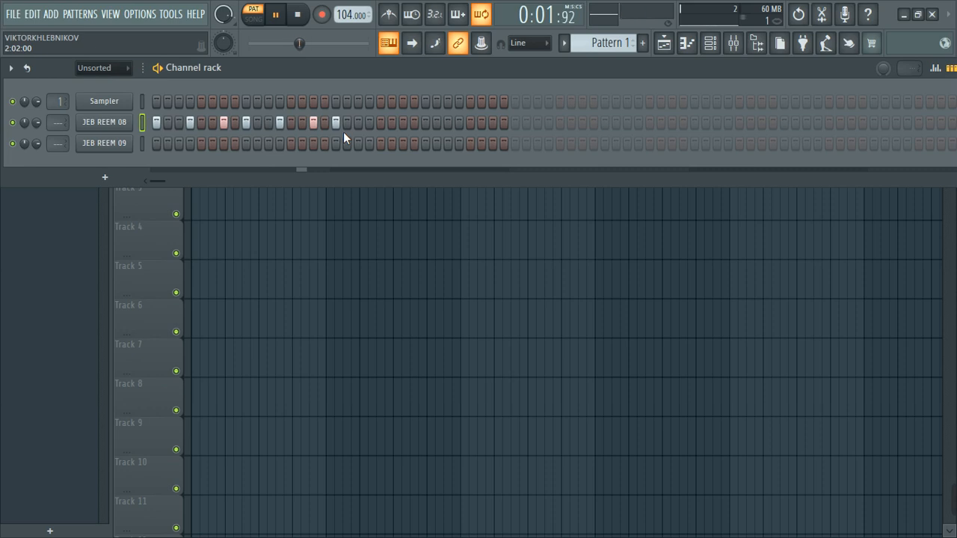
key("space")
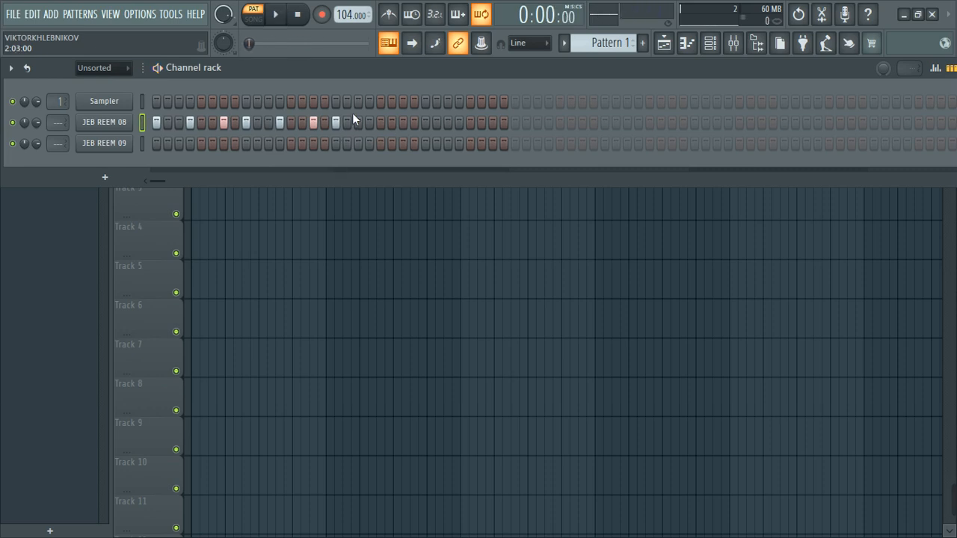
Step: Complete the second bar of JEB REEM 08 with hits on steps 20, 23, 27 and 29, checking it by playback
key("space")
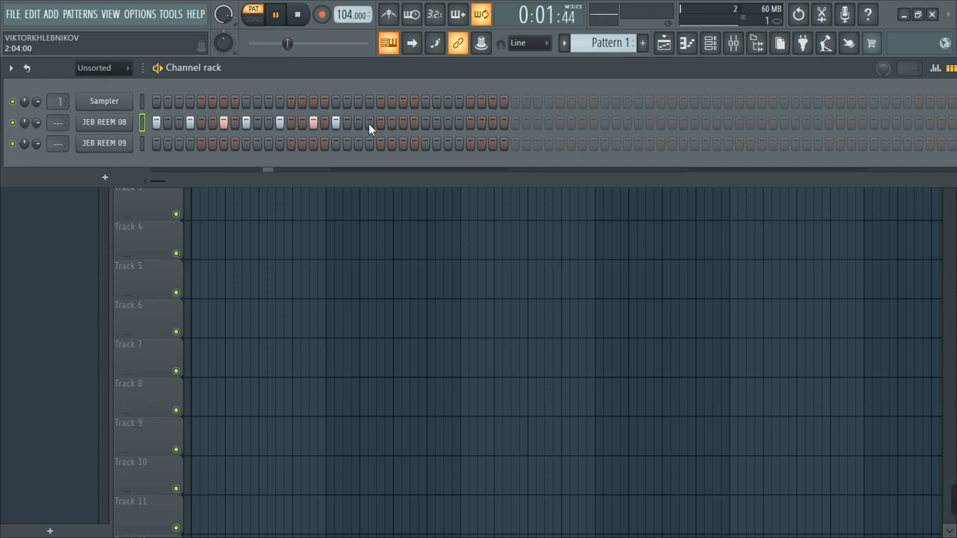
left_click(369, 123)
left_click(403, 123)
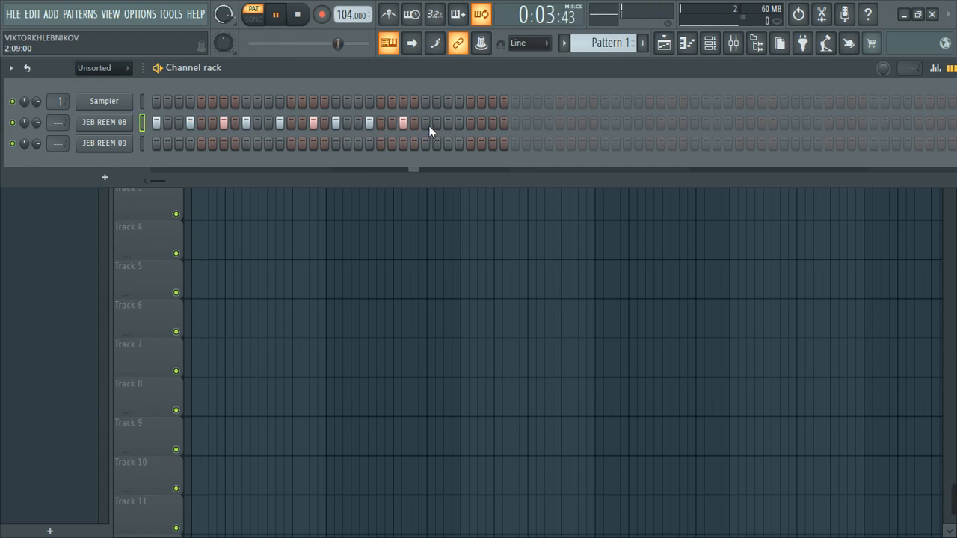
left_click(447, 123)
left_click(470, 123)
key("space")
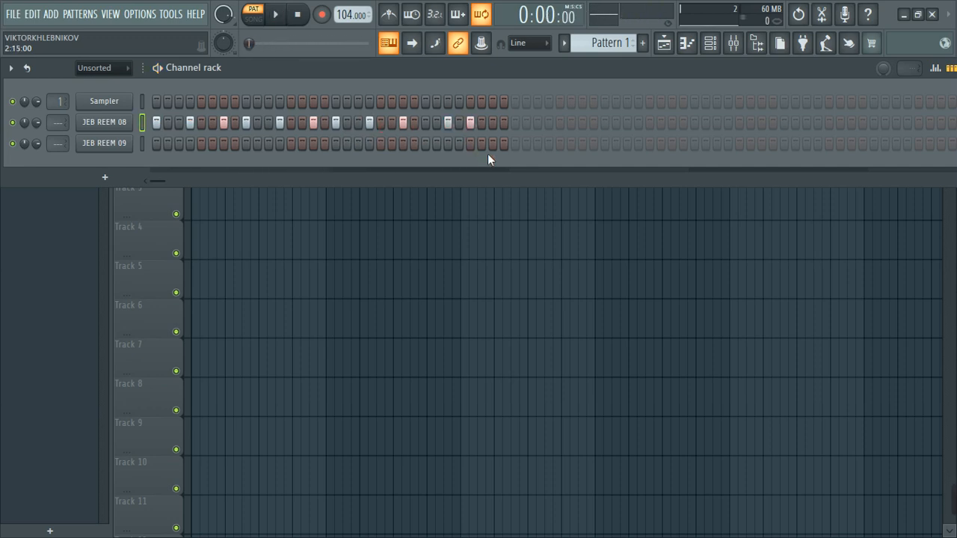
key("space")
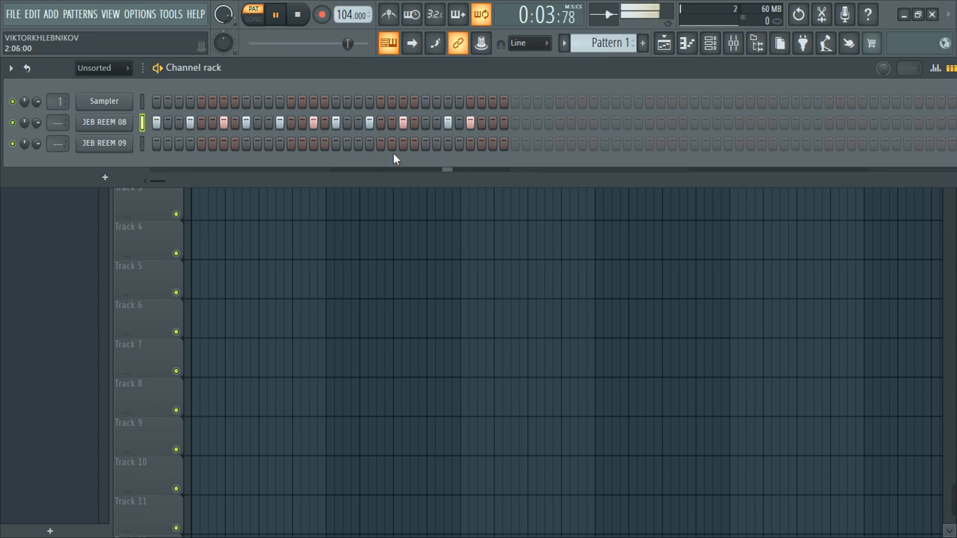
key("space")
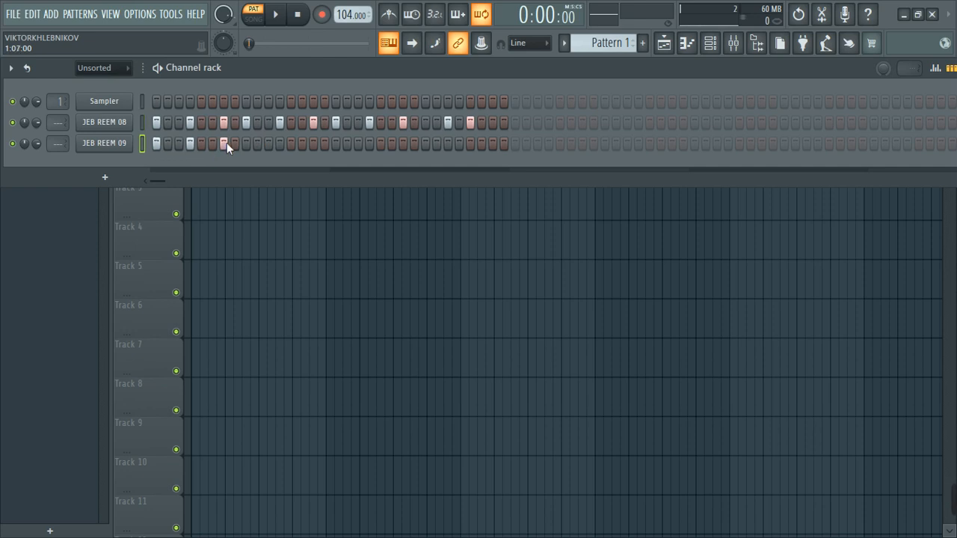
Step: Add JEB REEM 09 hits on steps 11, 13, 17 and 20, playing the pattern with JEB REEM 08 muted
left_click(291, 144)
key("space")
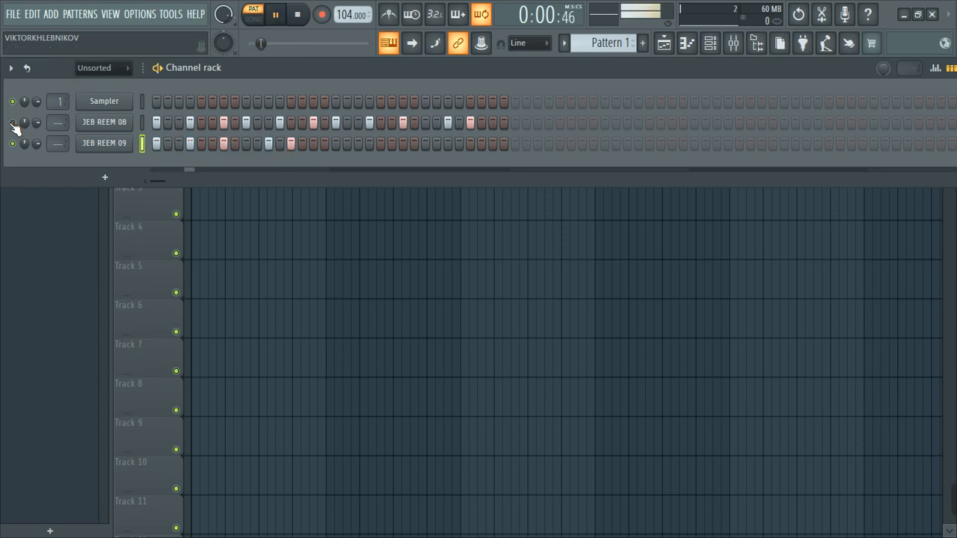
left_click(340, 148)
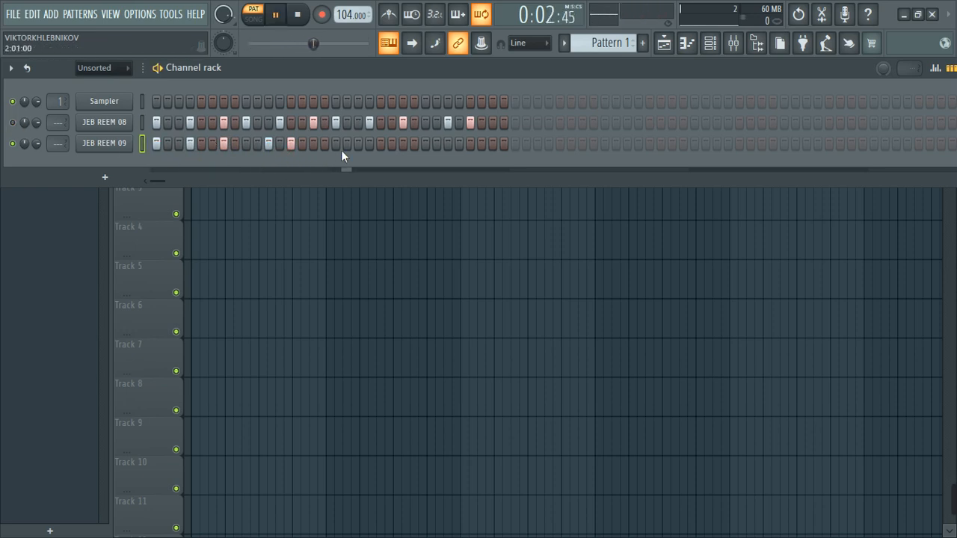
left_click(372, 146)
key("space")
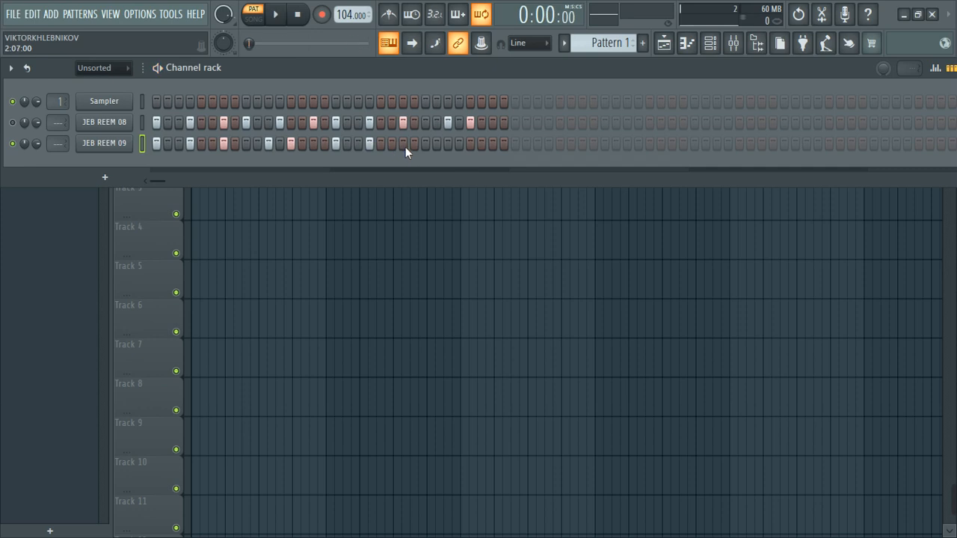
Step: Add JEB REEM 09 hits on steps 23, 25, 28 and 31, and play the pattern with JEB REEM 08 unmuted
left_click(424, 143)
left_click(461, 144)
key("space")
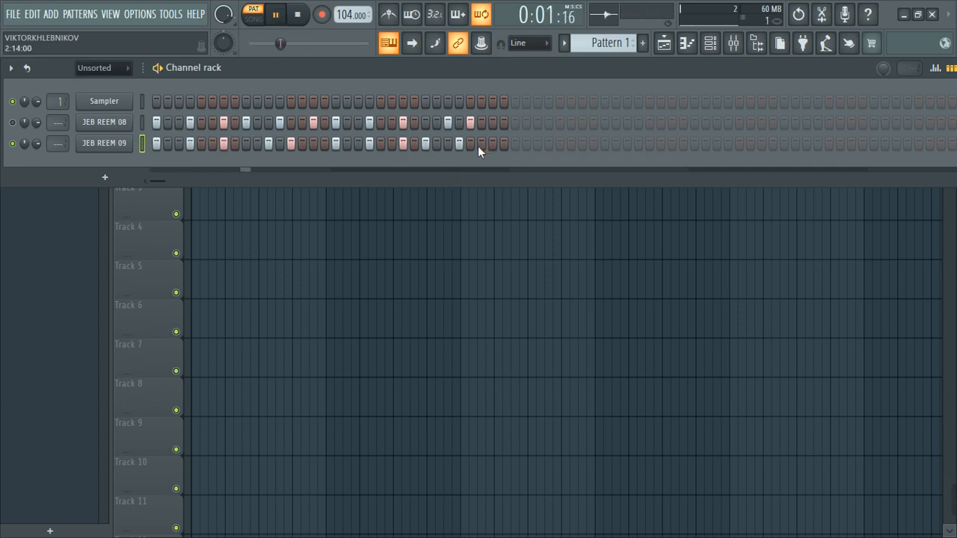
left_click(493, 144)
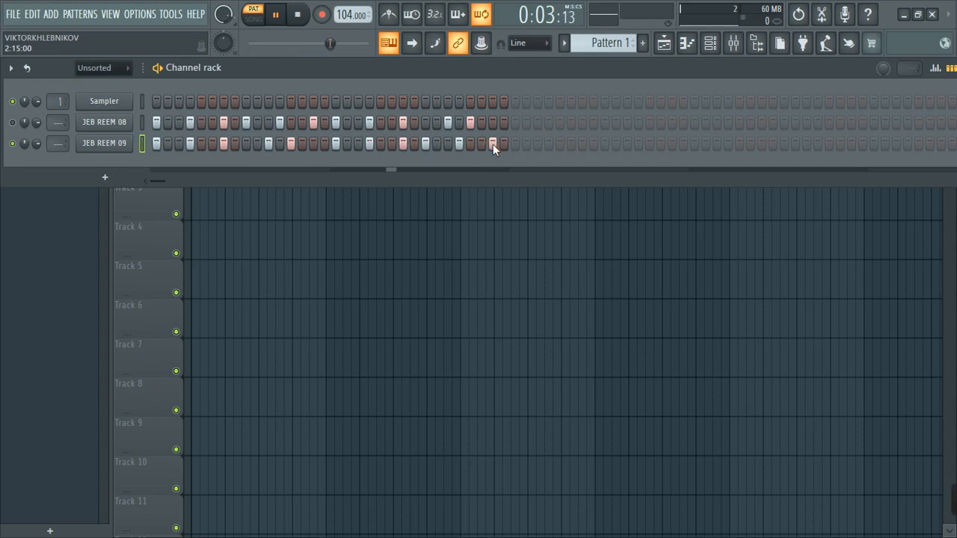
key("space")
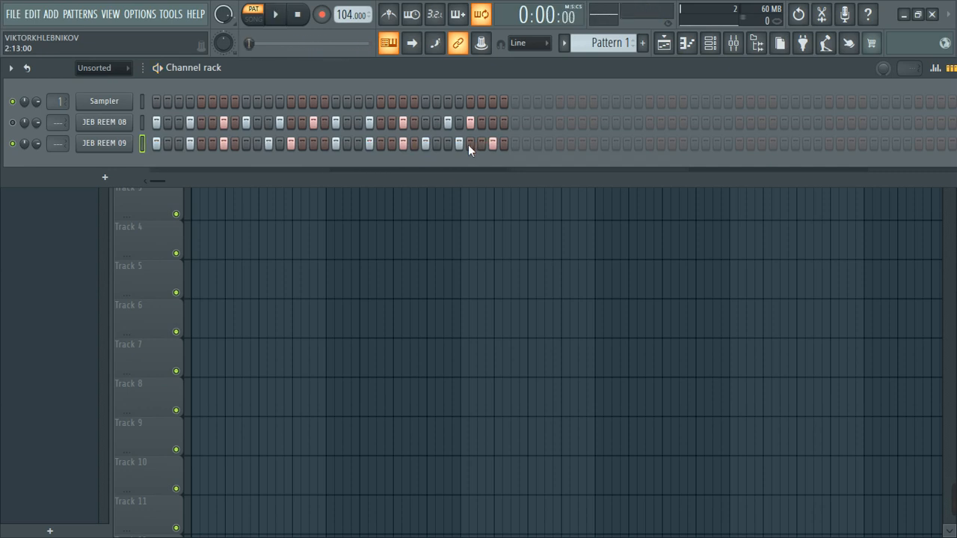
key("space")
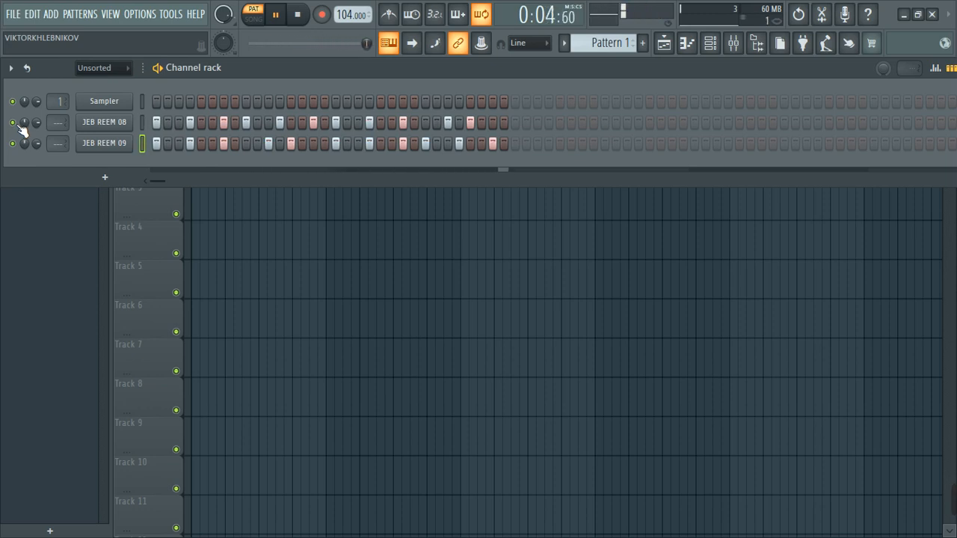
key("space")
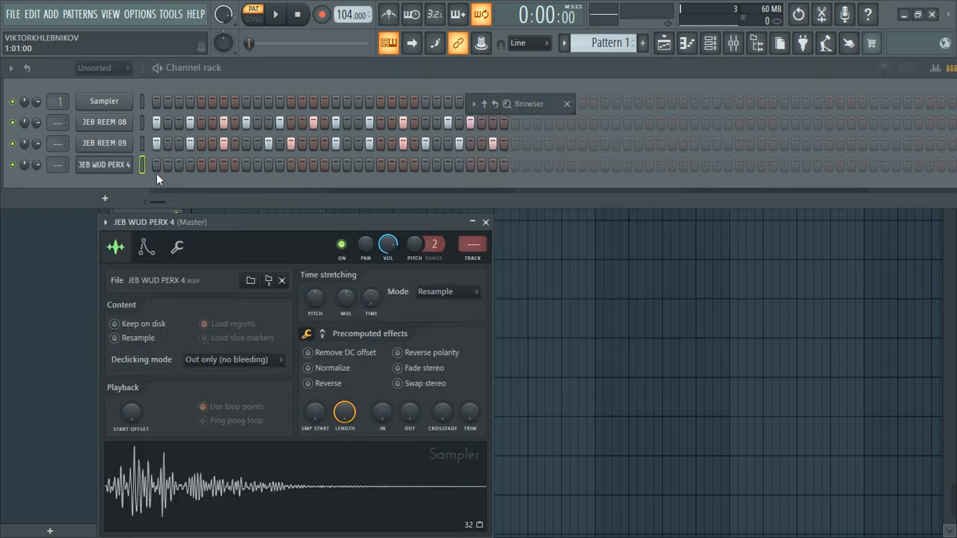
Step: Place JEB WUD PERX 4 hits on steps 19 and 3 while checking the pattern by playback
key("space")
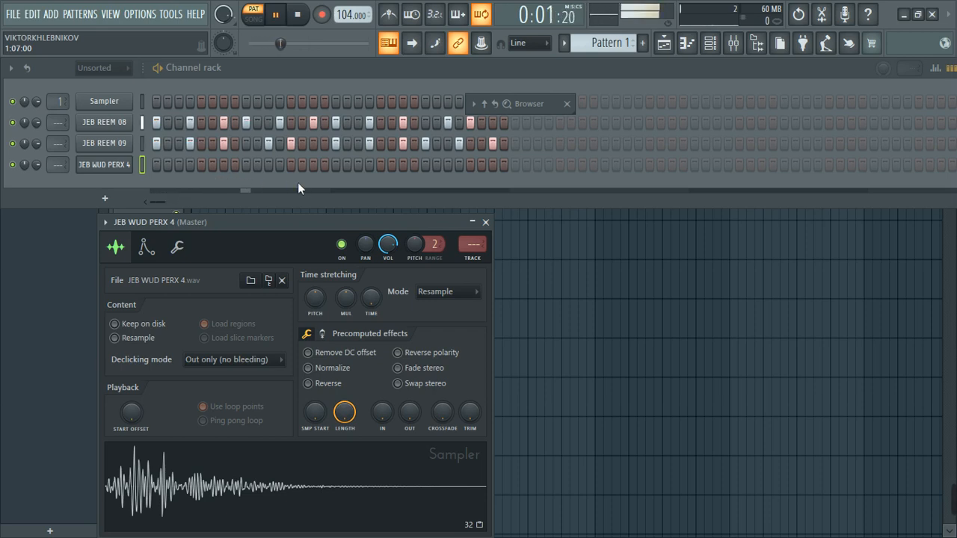
left_click(358, 164)
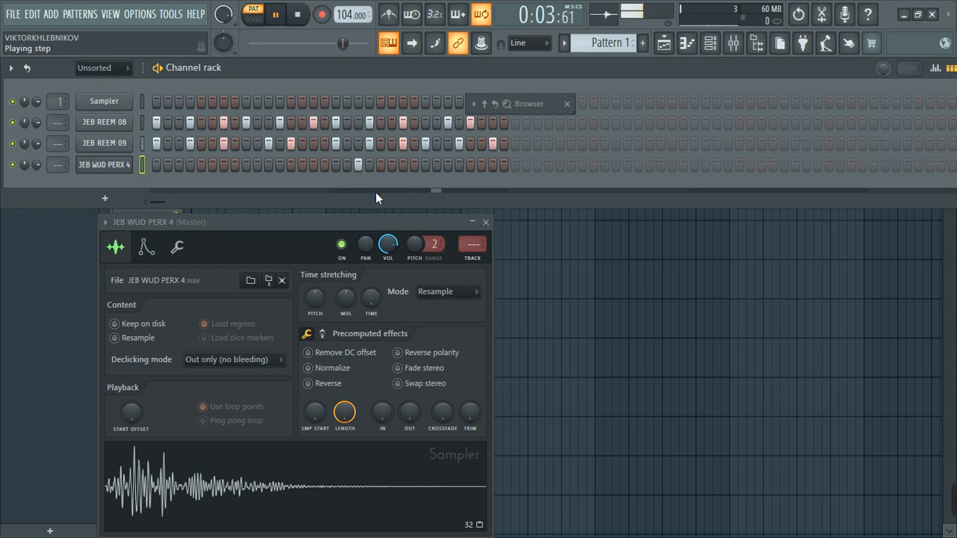
key("space")
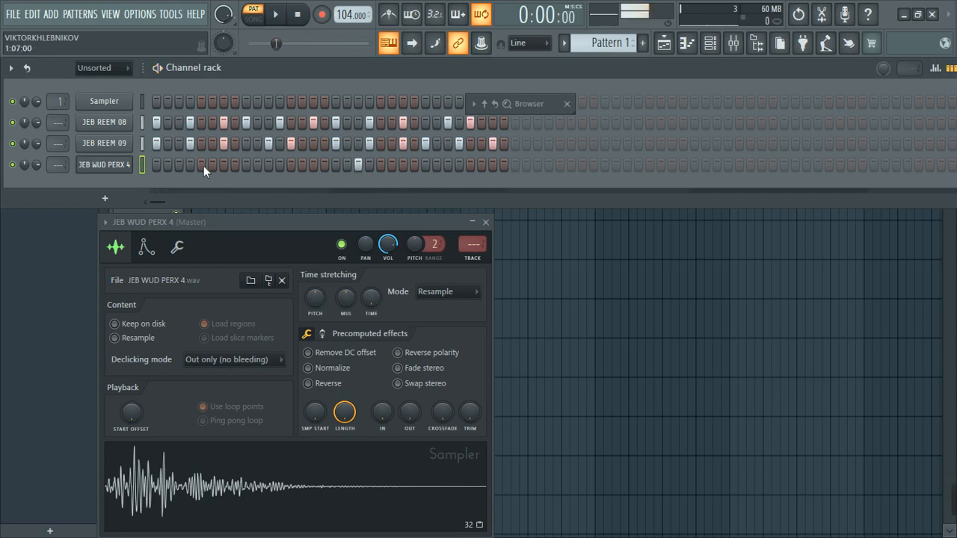
left_click(180, 164)
key("space")
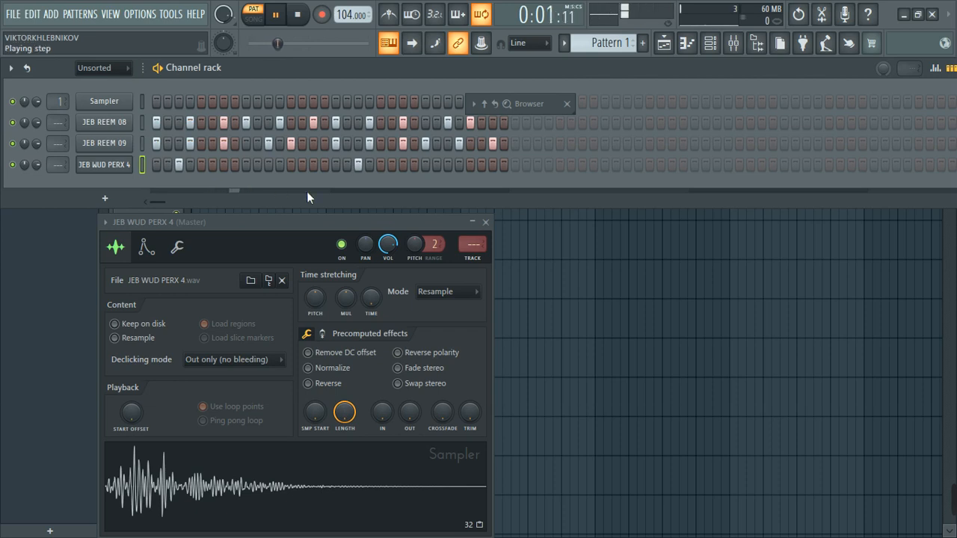
key("space")
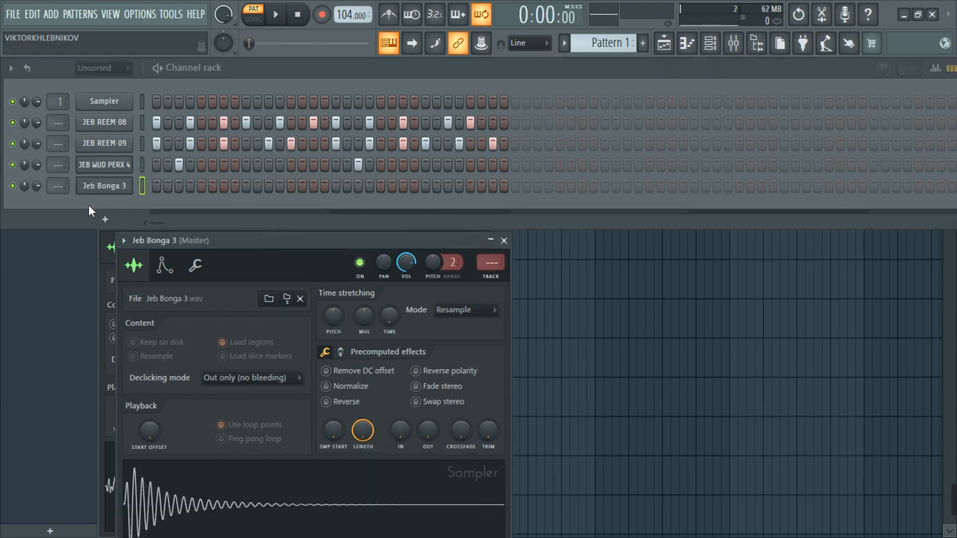
Step: Audition the Jeb Bonga 3 sample in its sampler window and close the window
left_click(98, 187)
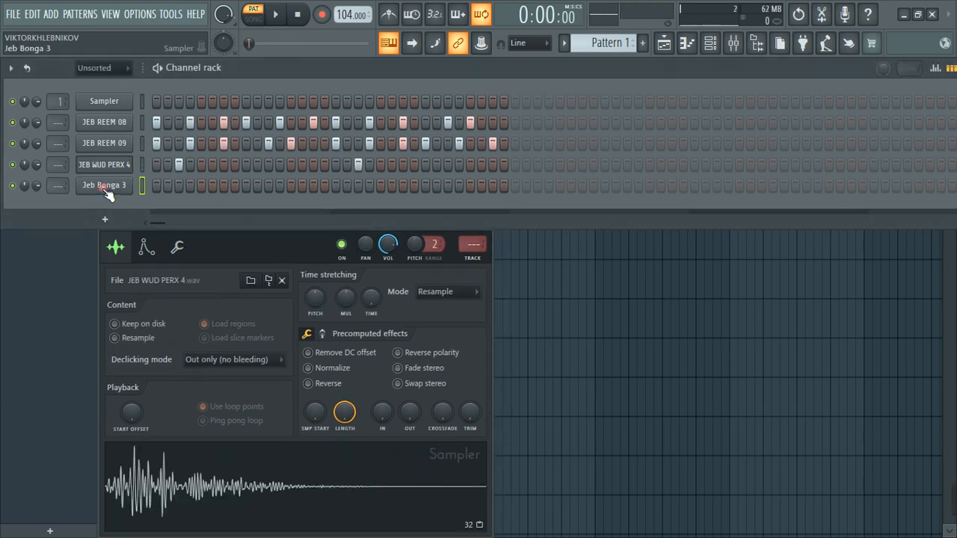
left_click(97, 187)
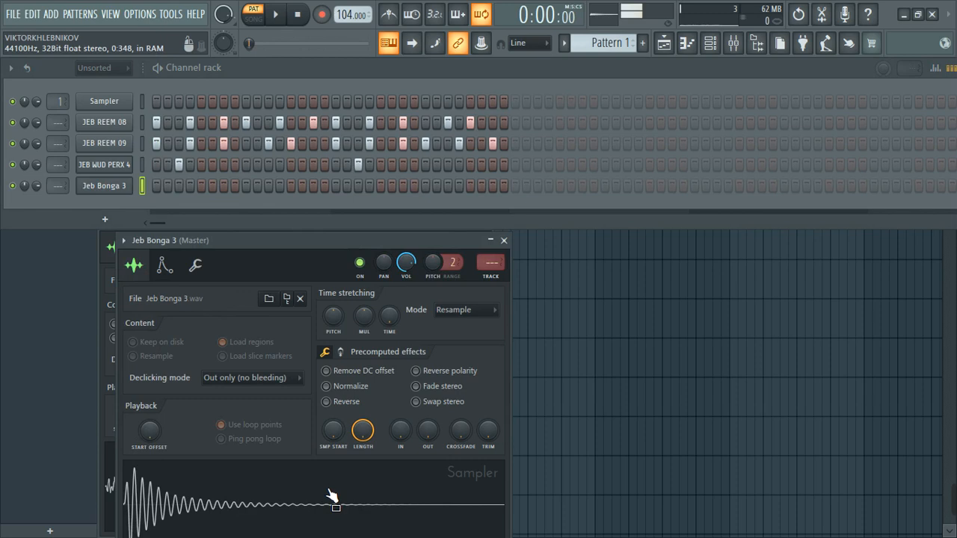
left_click(504, 240)
Step: Place Jeb Bonga 3 hits on steps 11, 13 and 27 and play back the pattern
key("space")
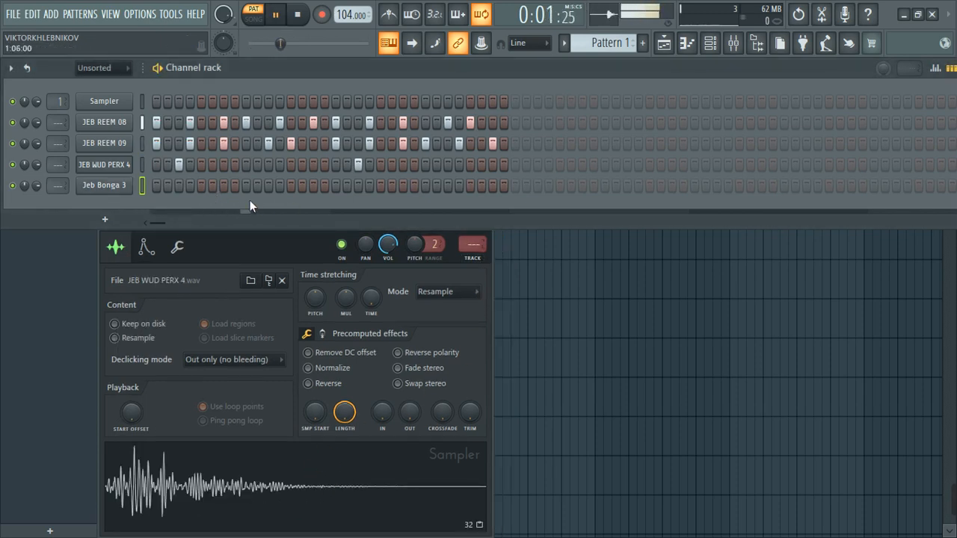
key("space")
left_click(266, 186)
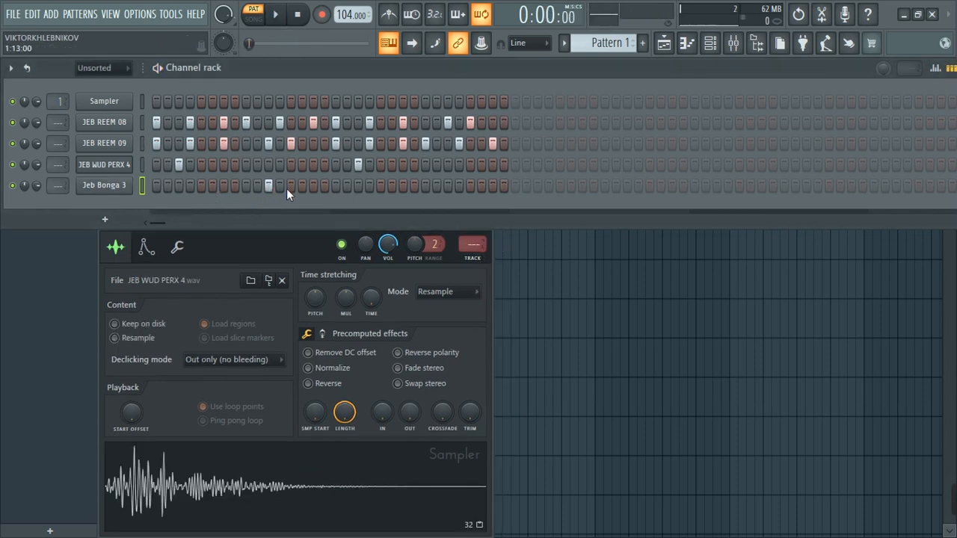
left_click(288, 186)
key("space")
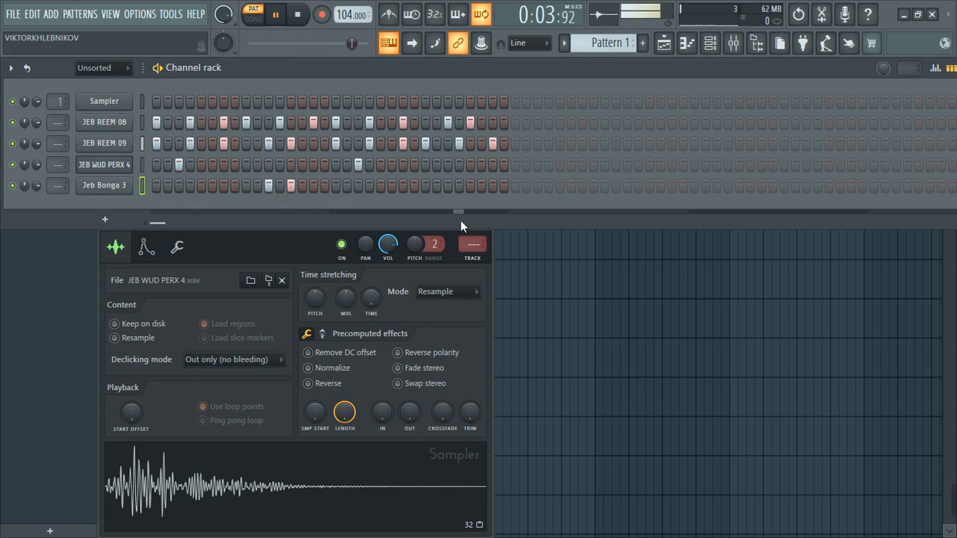
left_click(449, 186)
key("space")
key("space")
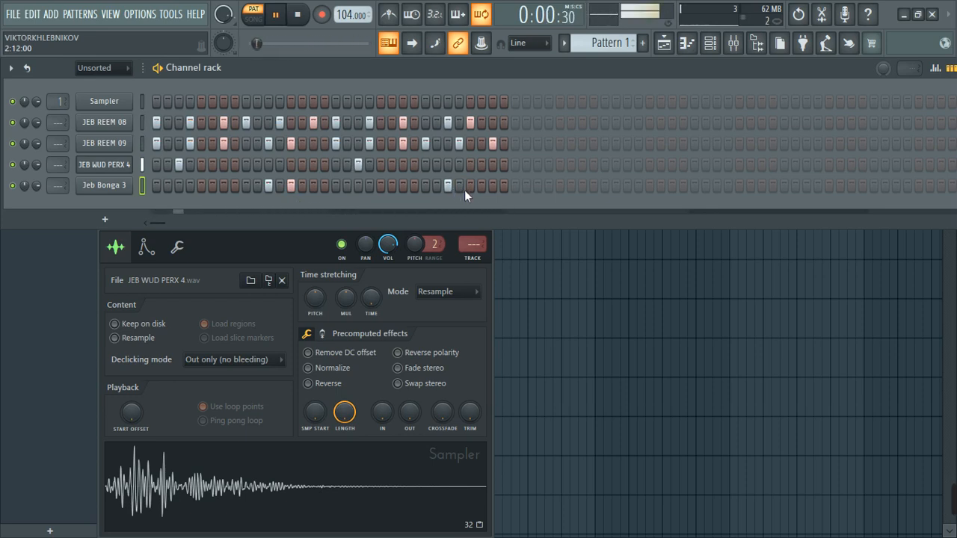
Step: Add a Jeb Bonga 3 hit on step 29, listen to the pattern and stop playback
left_click(469, 187)
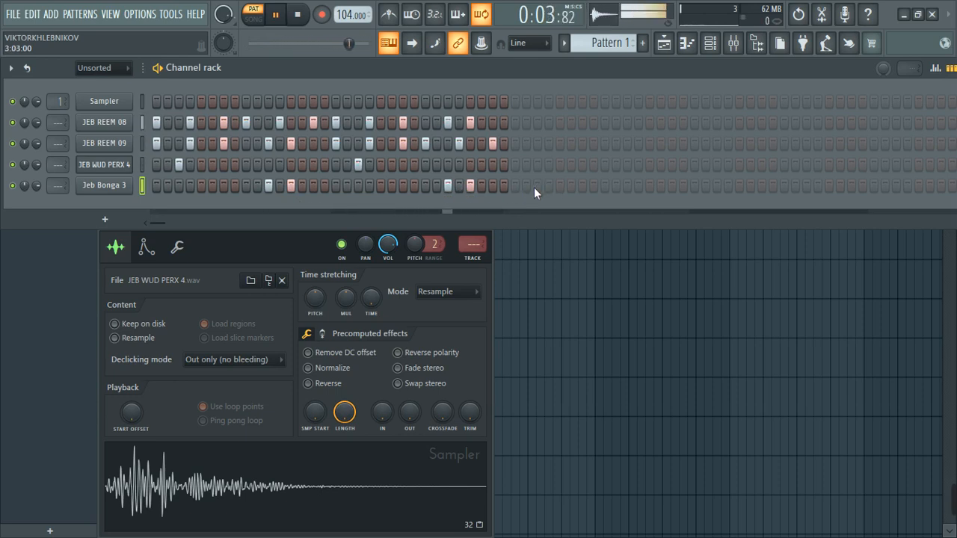
key("space")
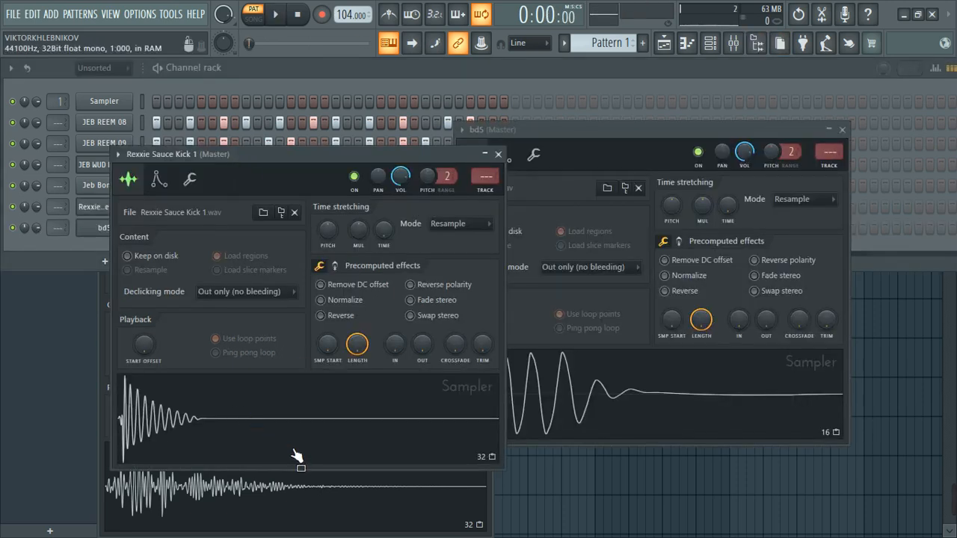
Step: Audition the Rexxie Sauce Kick 1 and bd5 samples against each other in their sampler windows and close both windows
left_click(306, 430)
left_click(633, 389)
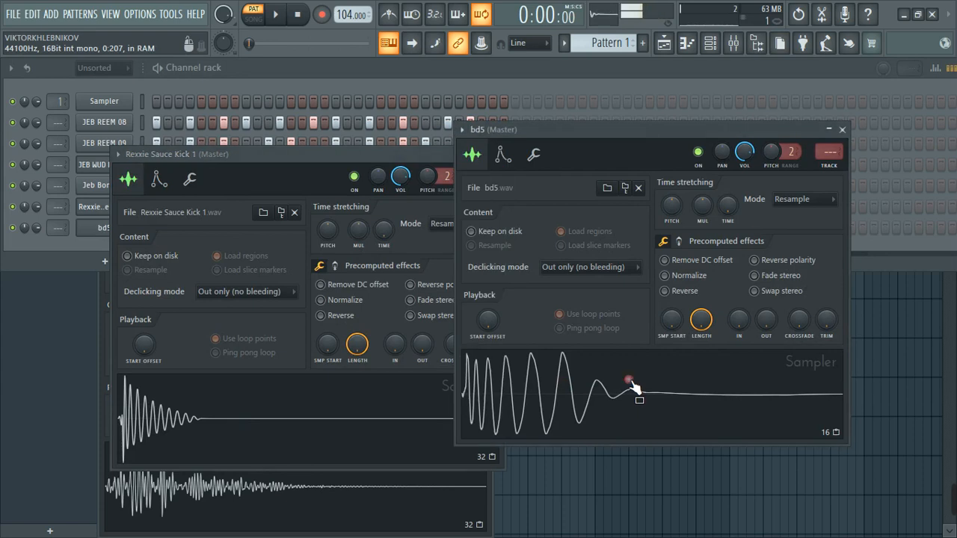
left_click(612, 400)
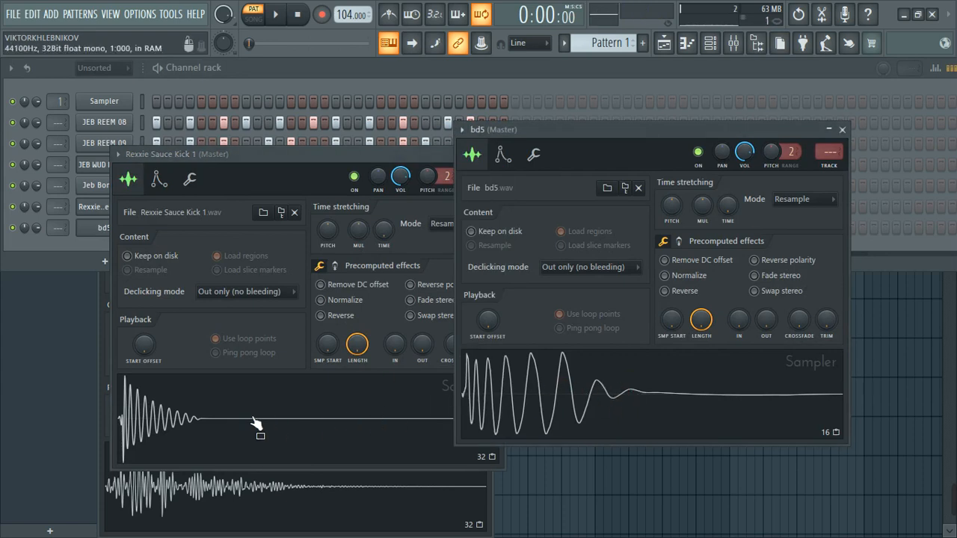
left_click(288, 415)
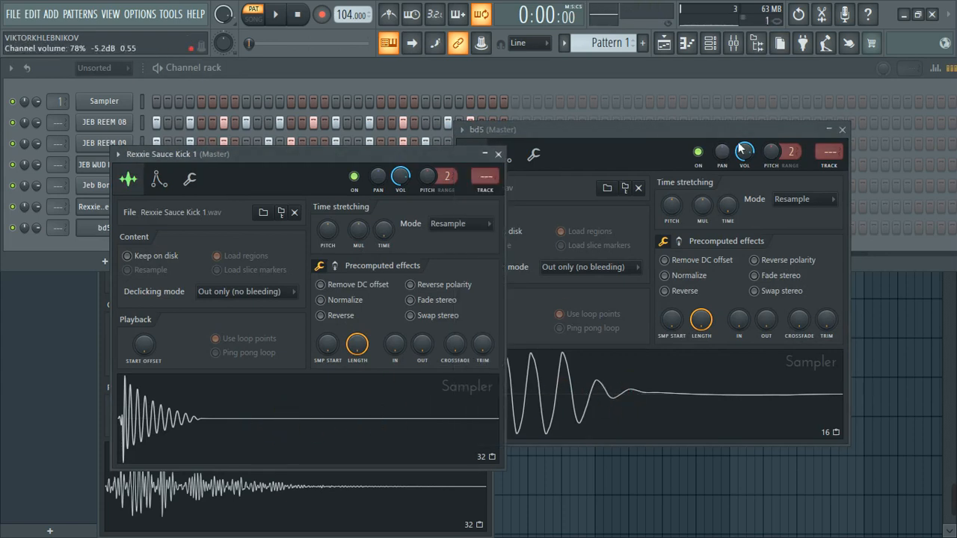
left_click(630, 374)
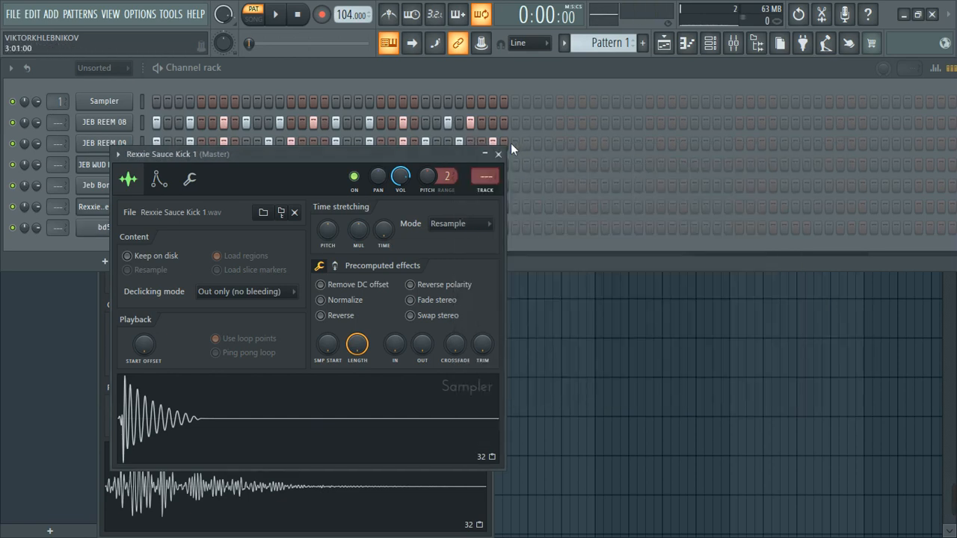
left_click(499, 154)
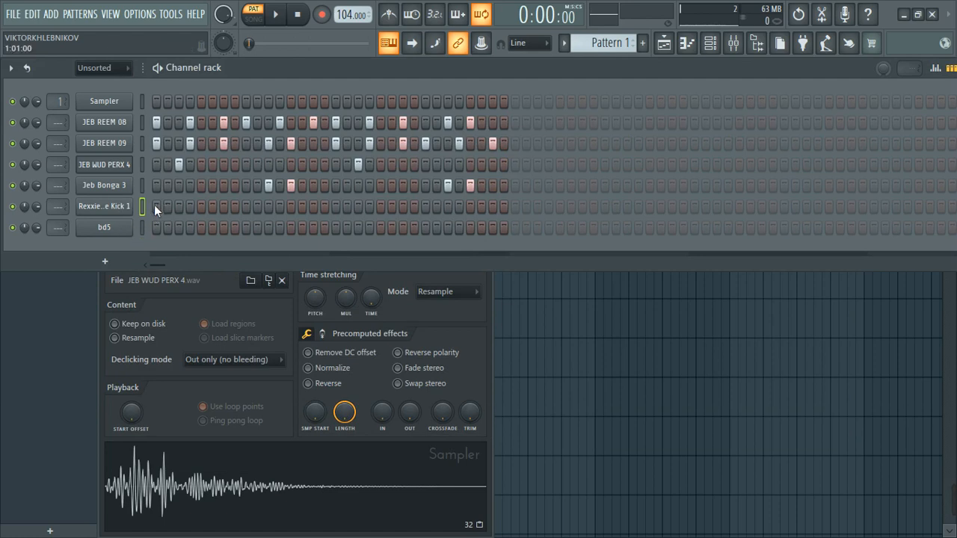
Step: Place Rexxie Sauce Kick 1 hits on steps 1, 5, 9 and 13 while checking the pattern by playback
key("space")
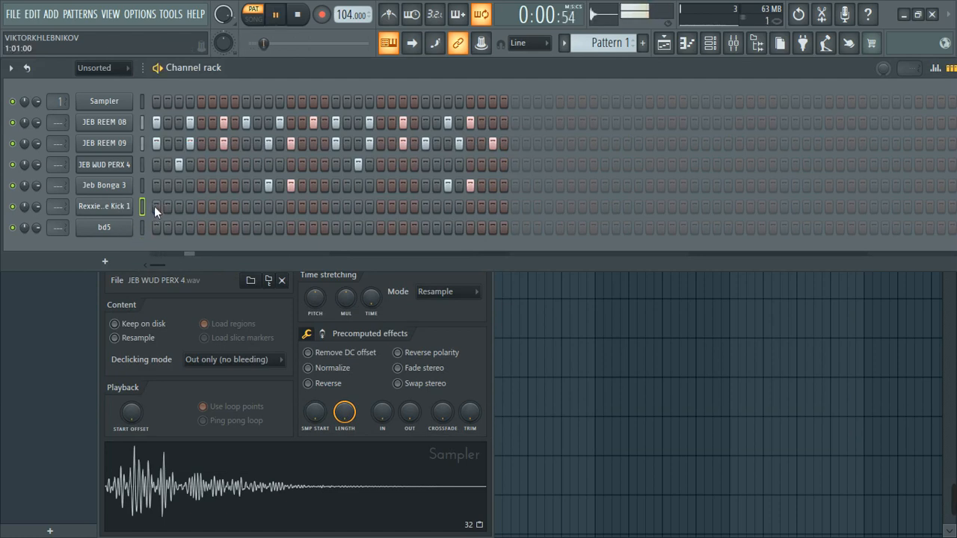
left_click(248, 210)
key("space")
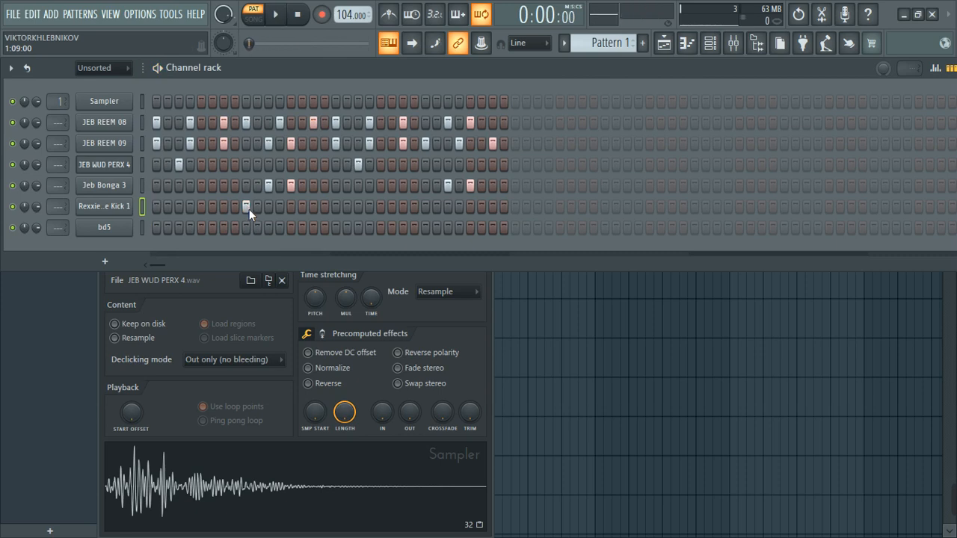
left_click(156, 207)
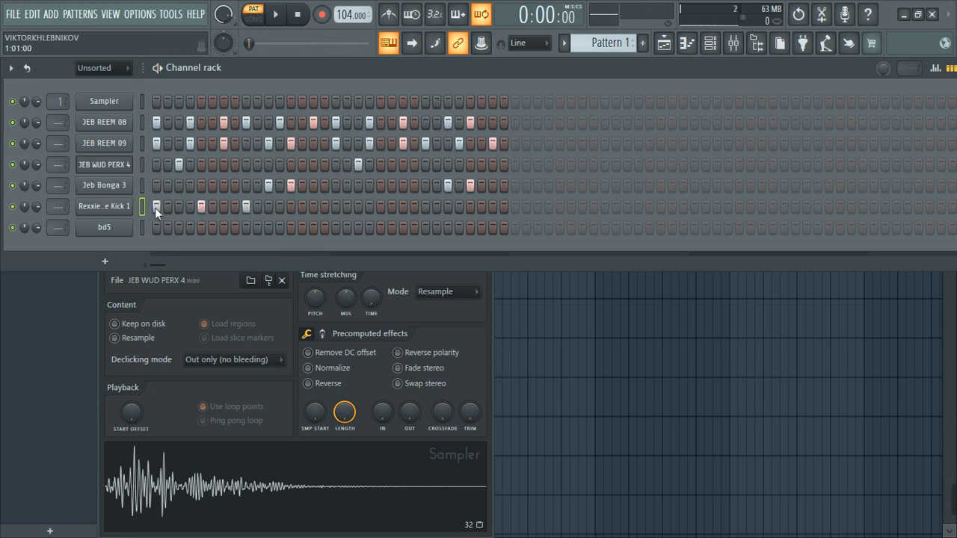
left_click(291, 208)
key("space")
Step: Continue the Rexxie Sauce Kick 1 line through the second bar with hits on steps 17, 21, 25 and 29
left_click(336, 209)
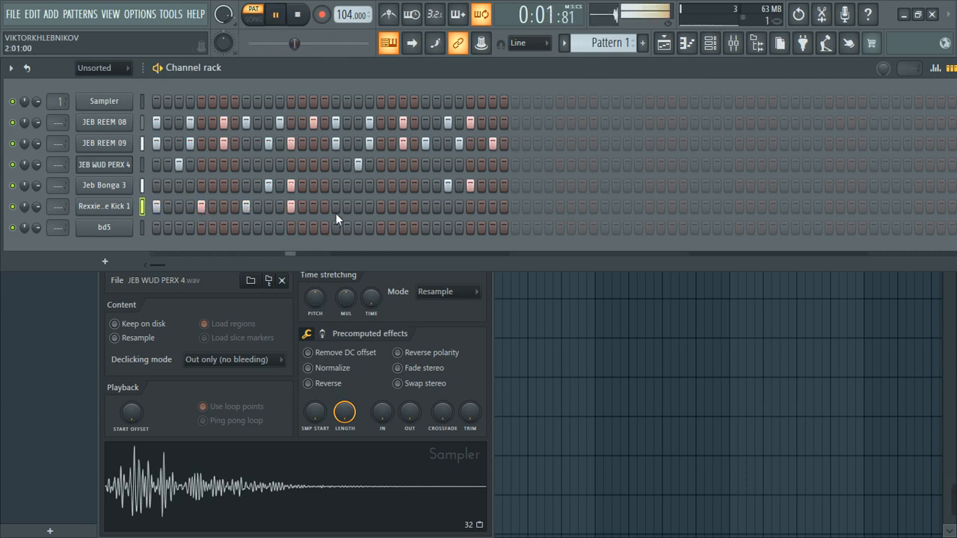
left_click(383, 210)
left_click(425, 208)
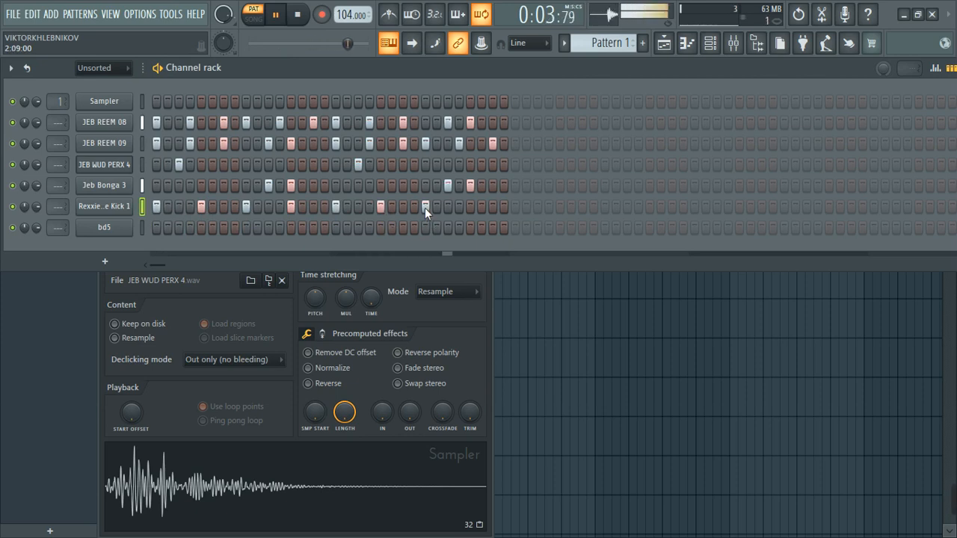
left_click(470, 208)
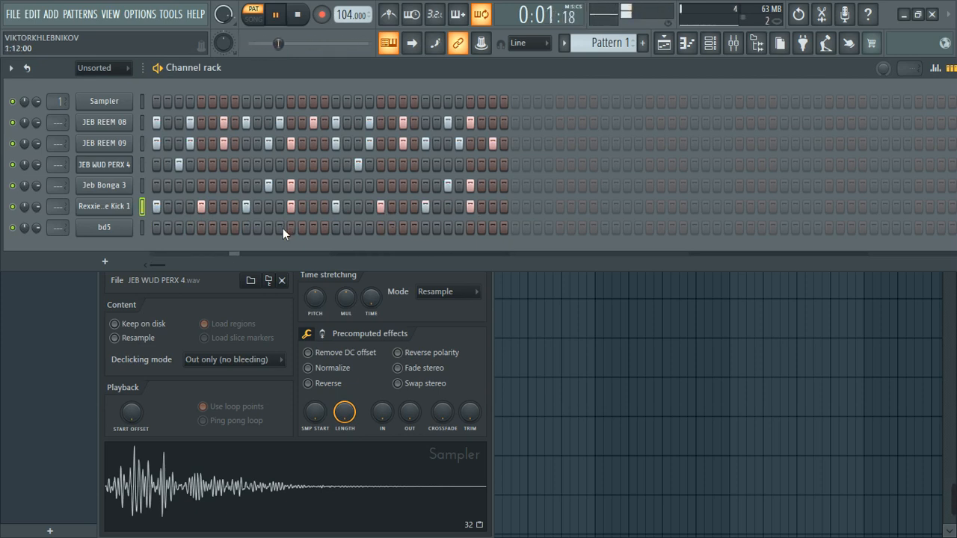
Step: Add extra Rexxie Sauce Kick 1 hits on steps 15 and 31, listen to the loop and stop playback
left_click(316, 208)
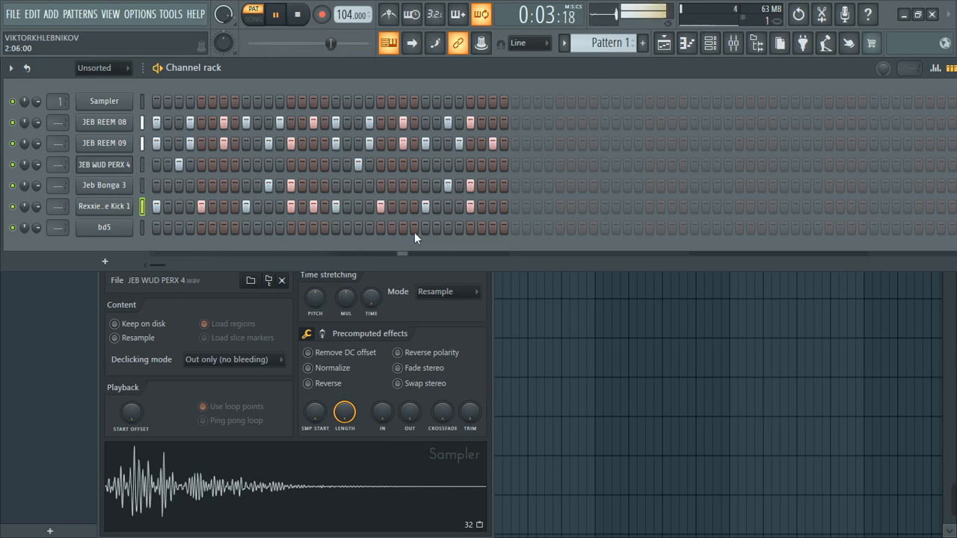
left_click(491, 210)
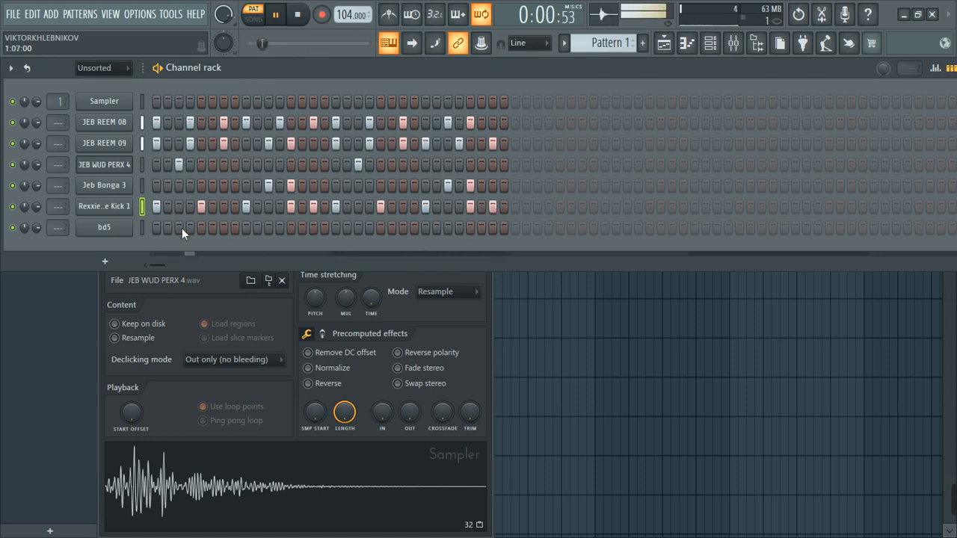
key("space")
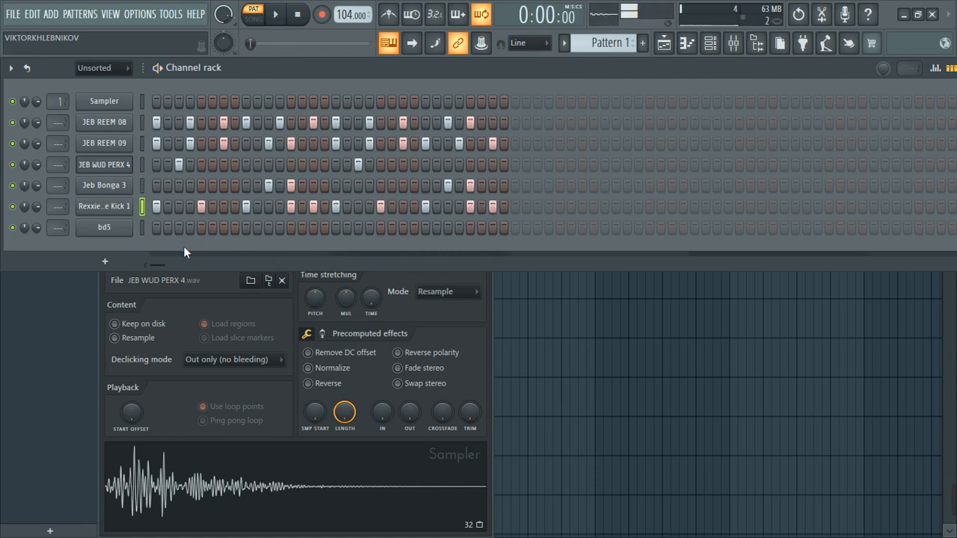
Step: Audition JEB WUD PERX 4 in its sampler window, close the window and play the pattern
left_click(294, 486)
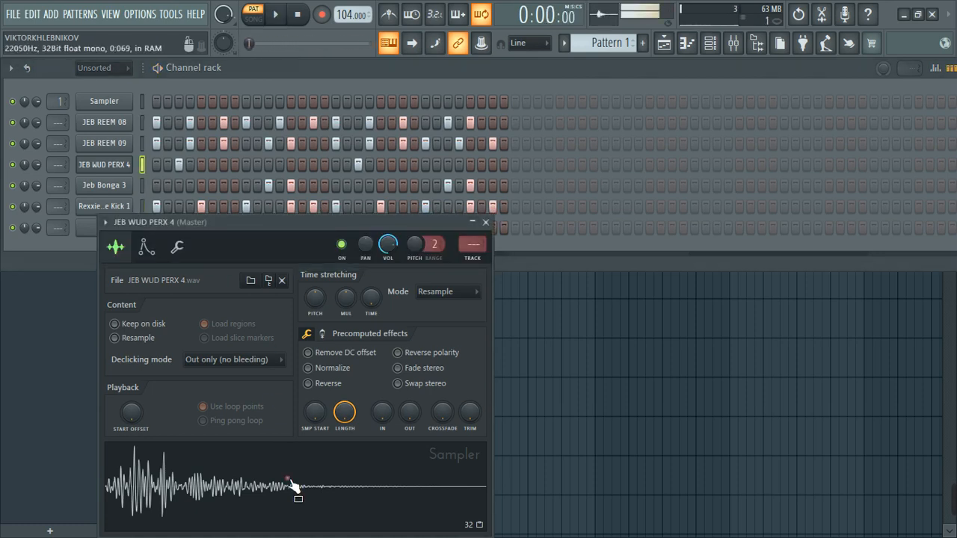
left_click(485, 222)
key("space")
Step: Check the bd5 sampler window, delete the bd5 channel and play back the remaining pattern
left_click(103, 231)
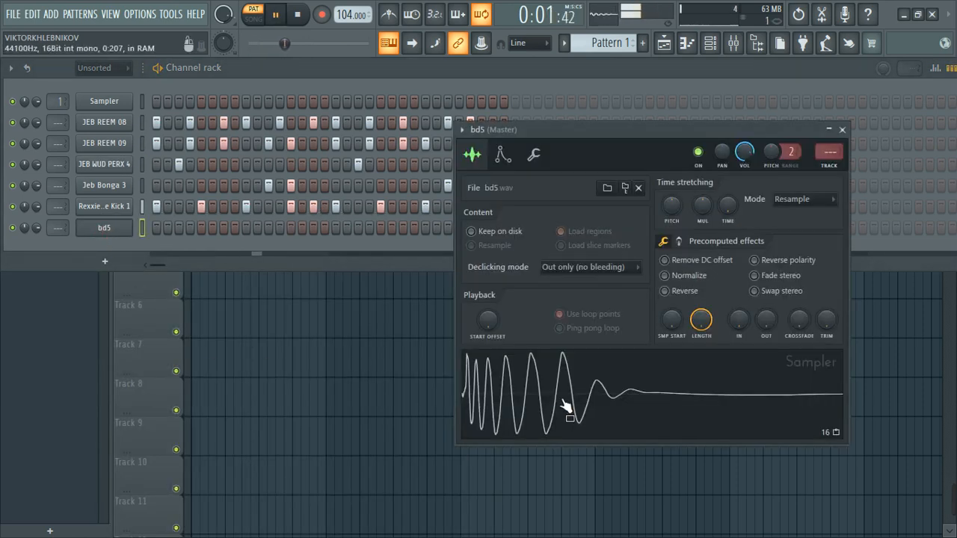
key("space")
key("Escape")
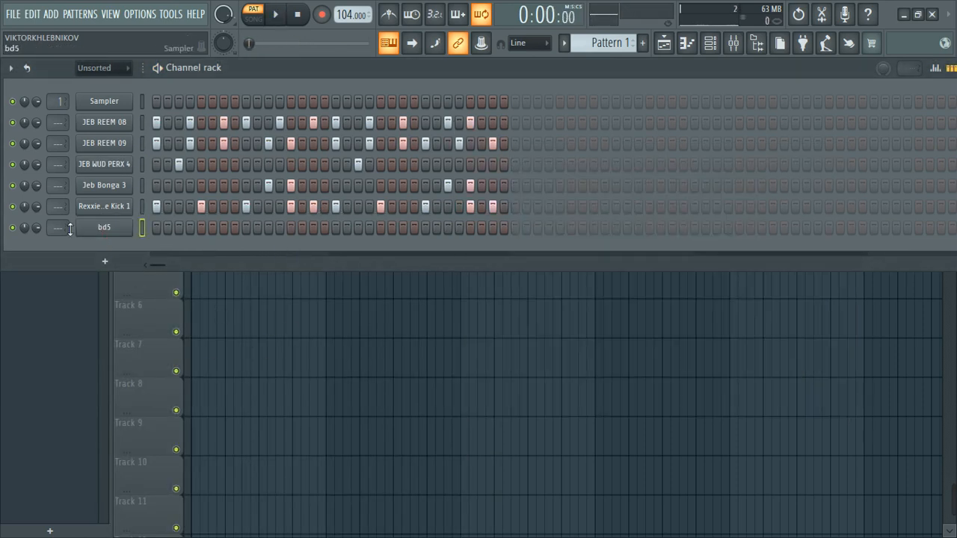
right_click(109, 234)
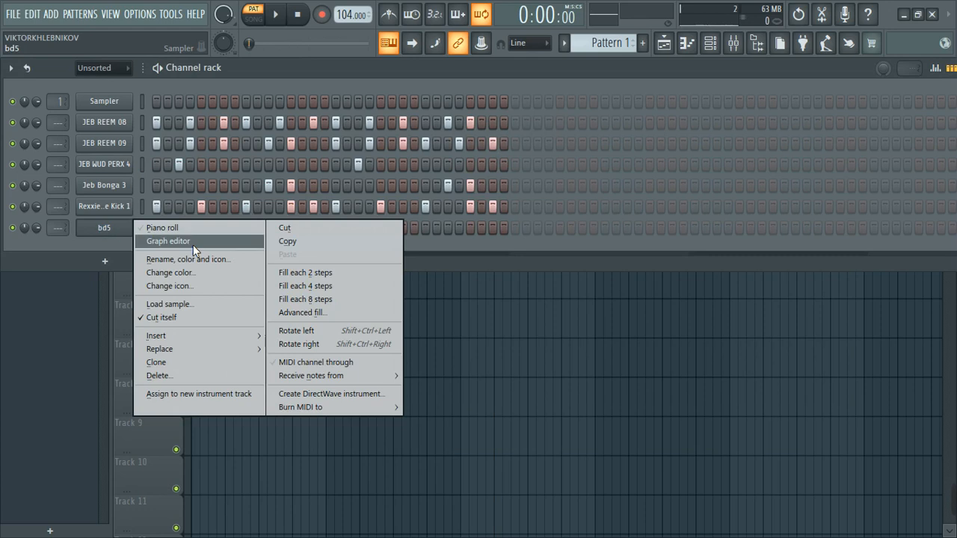
left_click(201, 372)
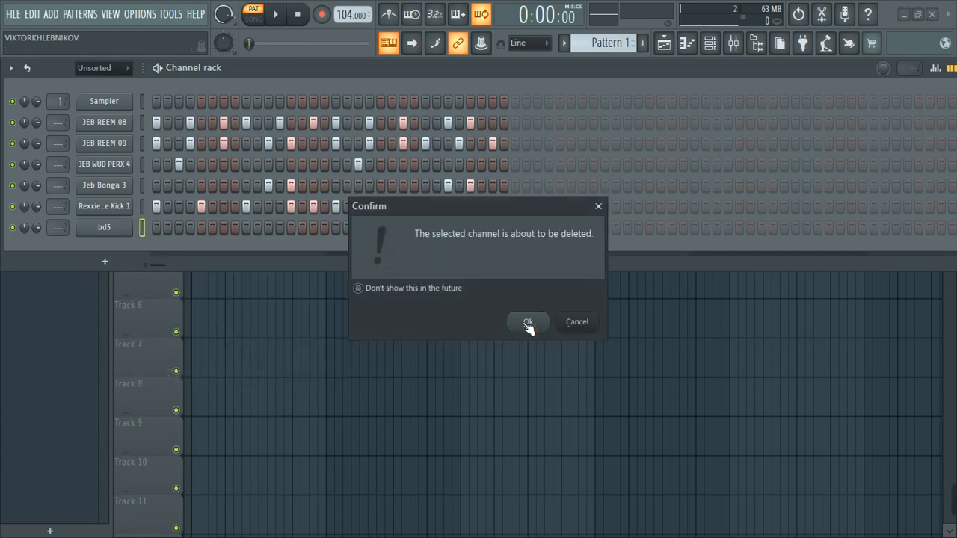
left_click(528, 322)
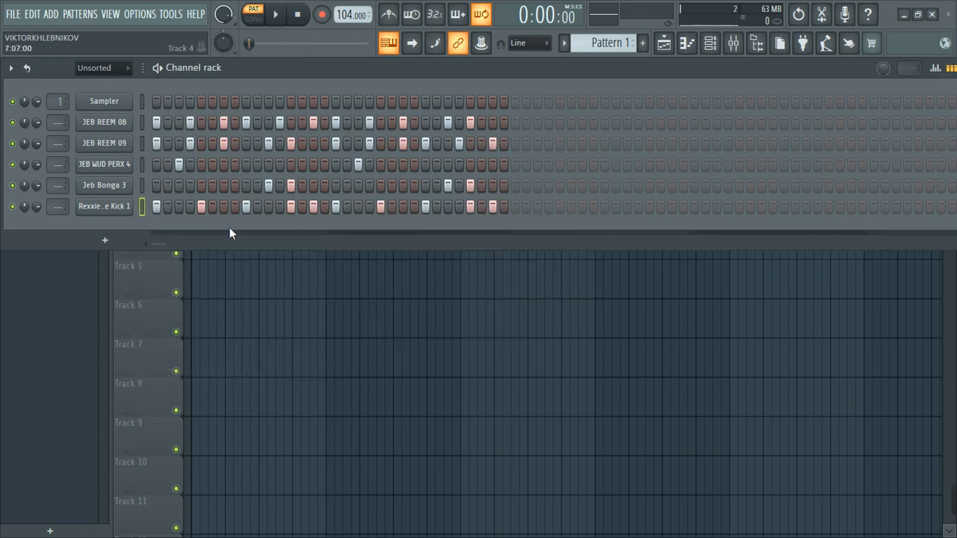
key("space")
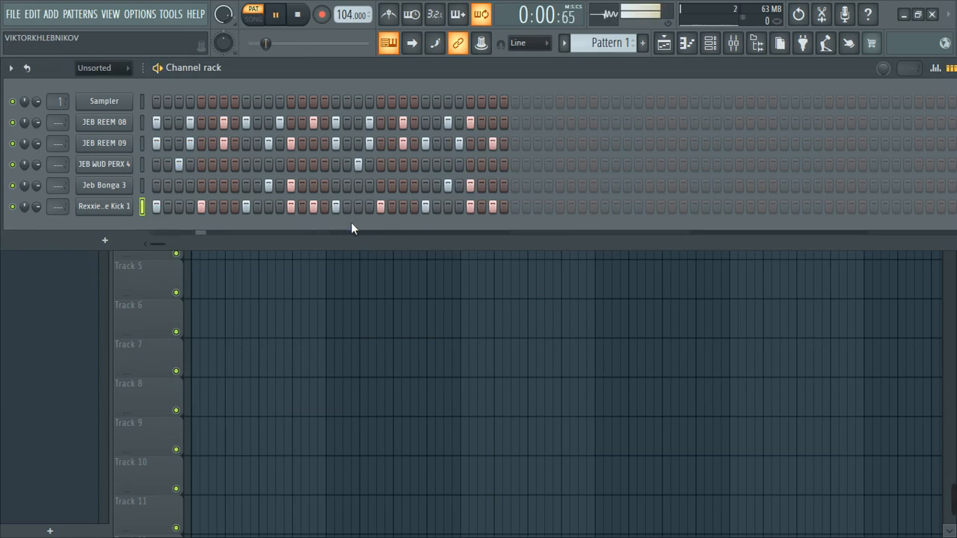
key("space")
Step: Load the BabeOnTheBeat Tom and Jeb TOM 2 samples as new channels from the browser's PERX > TOMS folder
left_click(756, 42)
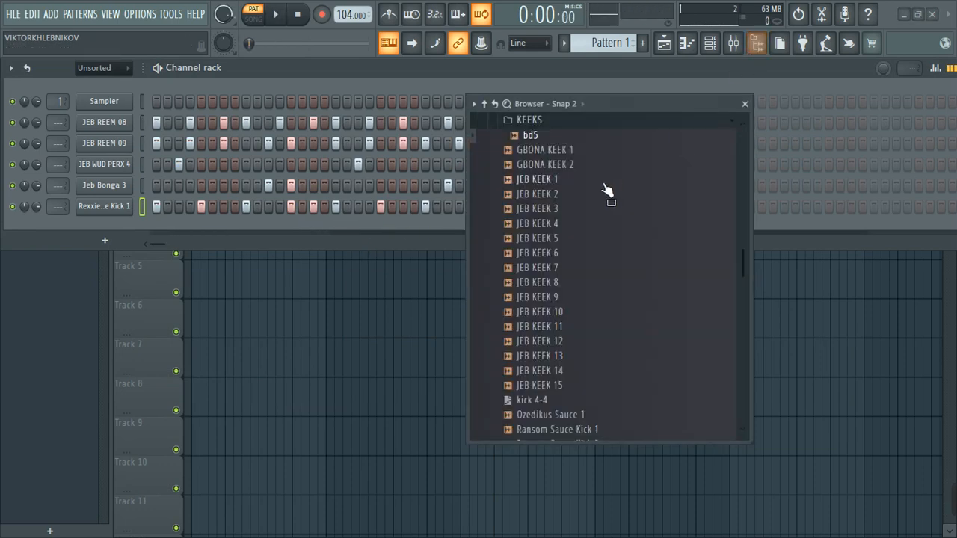
scroll(553, 187, "up", 3)
left_click(552, 209)
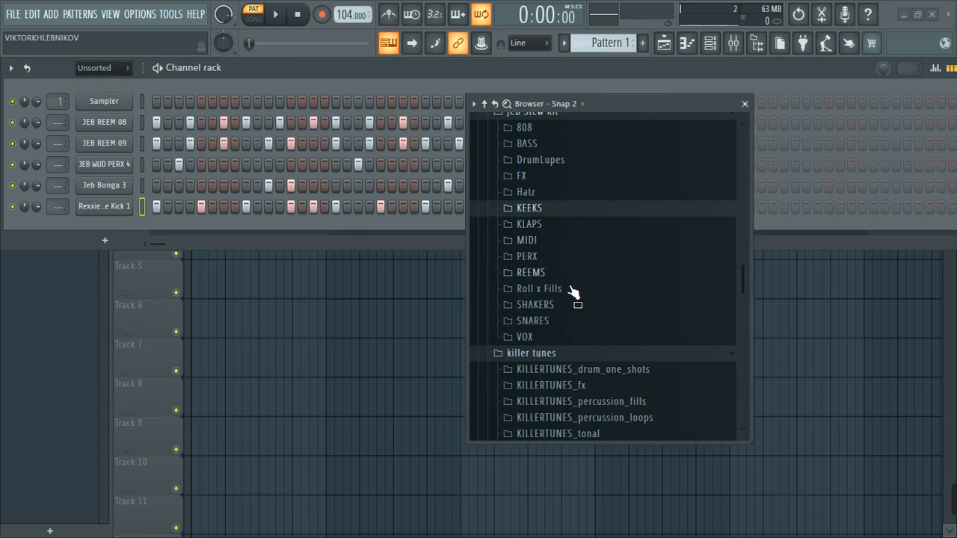
left_click(551, 259)
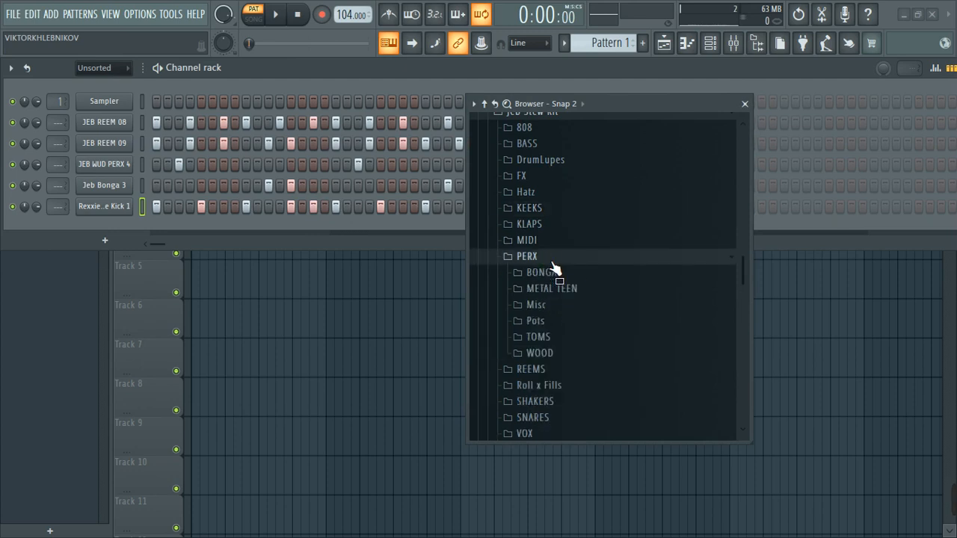
left_click(555, 338)
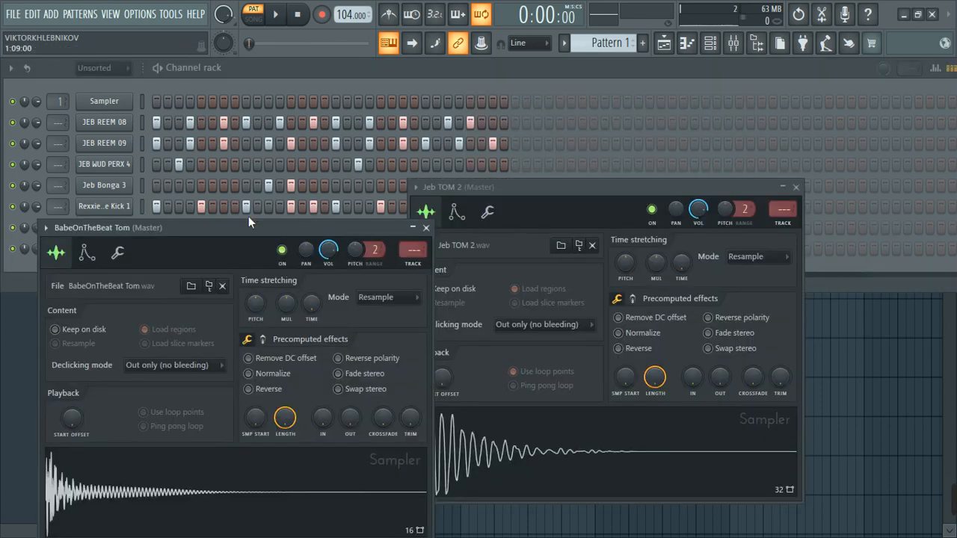
Step: Arrange the two tom sampler windows side by side, audition Jeb TOM 2 and BabeOnTheBeat Tom, and close both windows
left_click_drag(250, 227, 241, 209)
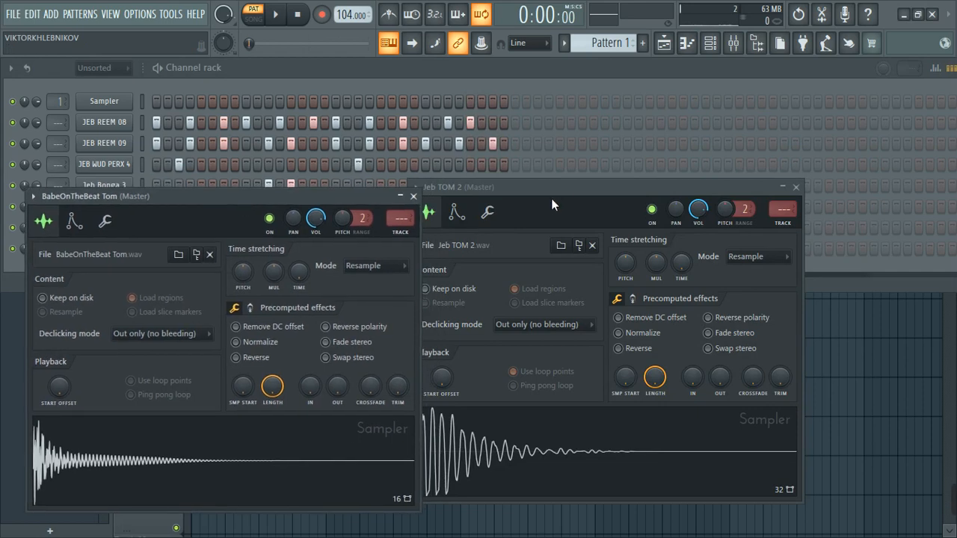
left_click_drag(551, 188, 591, 184)
left_click(663, 440)
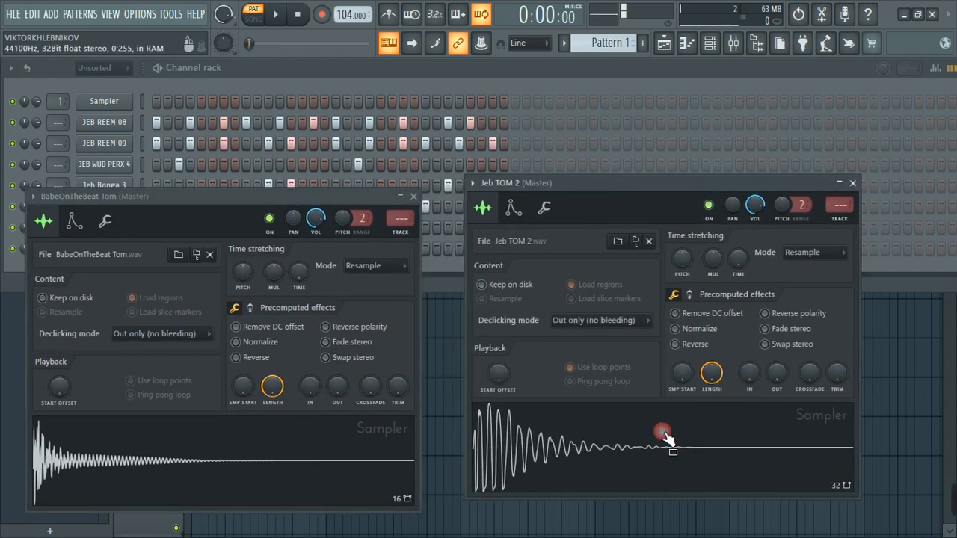
left_click(285, 454)
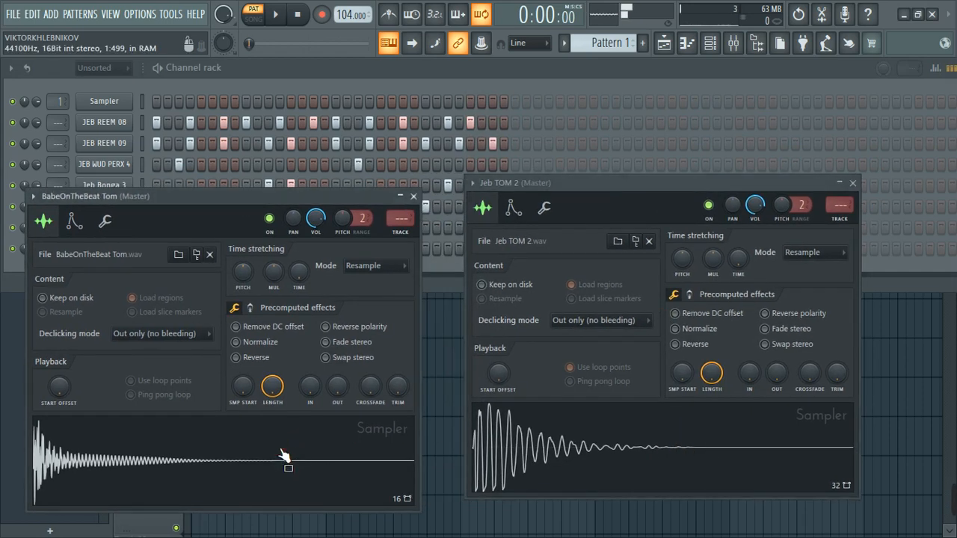
left_click(853, 182)
left_click(414, 197)
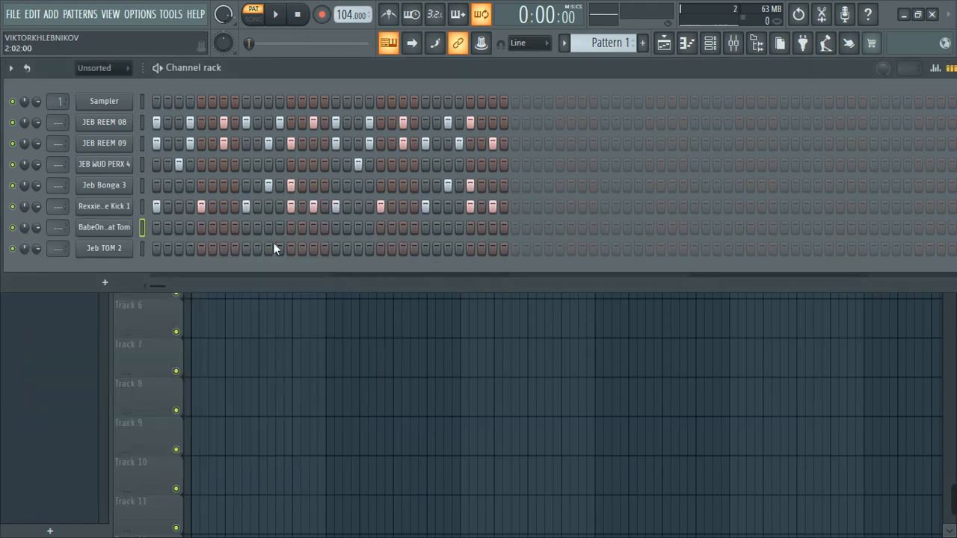
Step: Place BabeOnTheBeat Tom hits on steps 23 and 7 while the pattern plays
key("space")
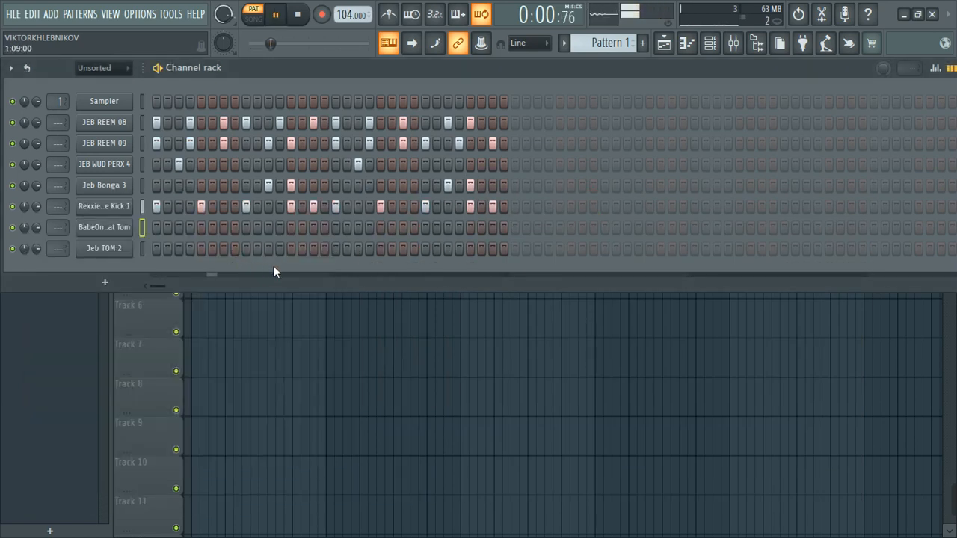
left_click(447, 229)
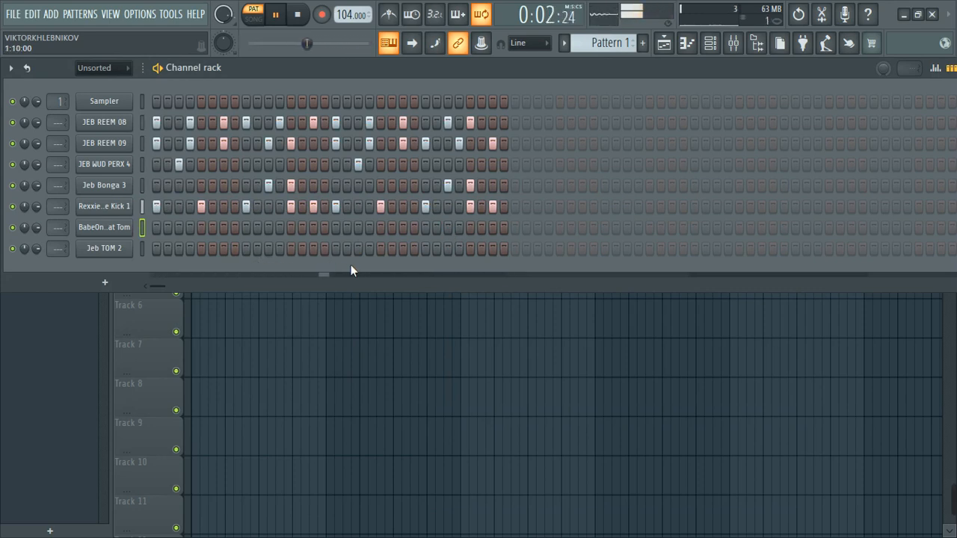
left_click(402, 229)
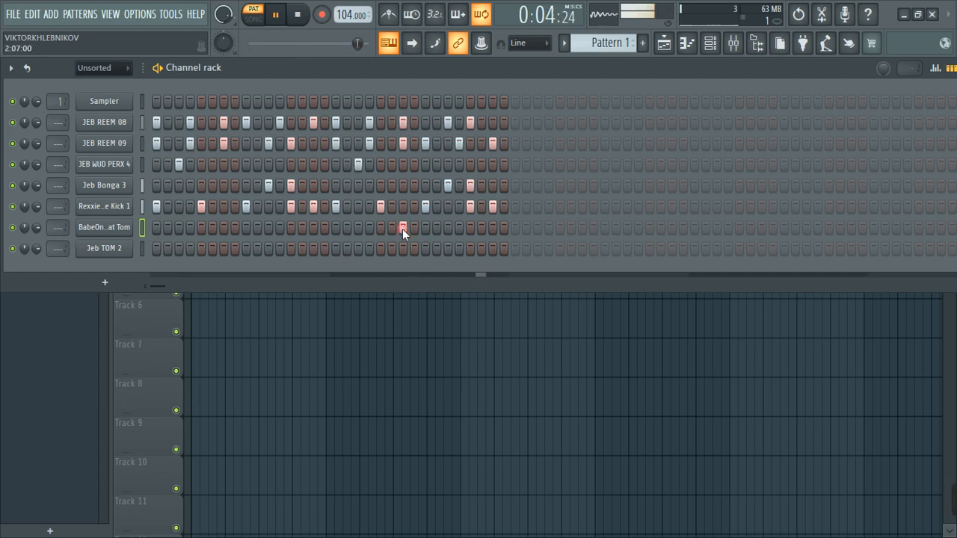
left_click(222, 229)
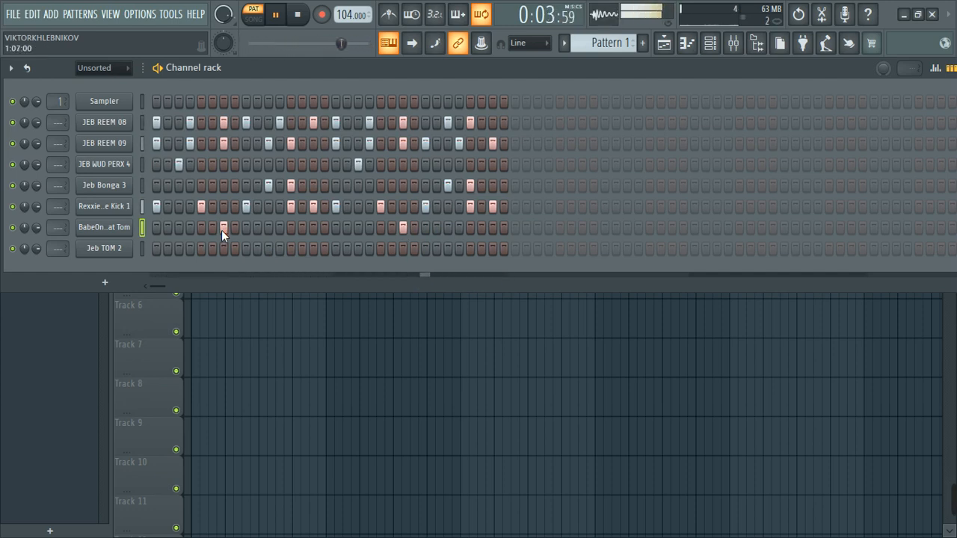
Step: Clear the BabeOnTheBeat Tom hits on steps 7 and 23 and place its hits on steps 15 and 31 instead
left_click(222, 230)
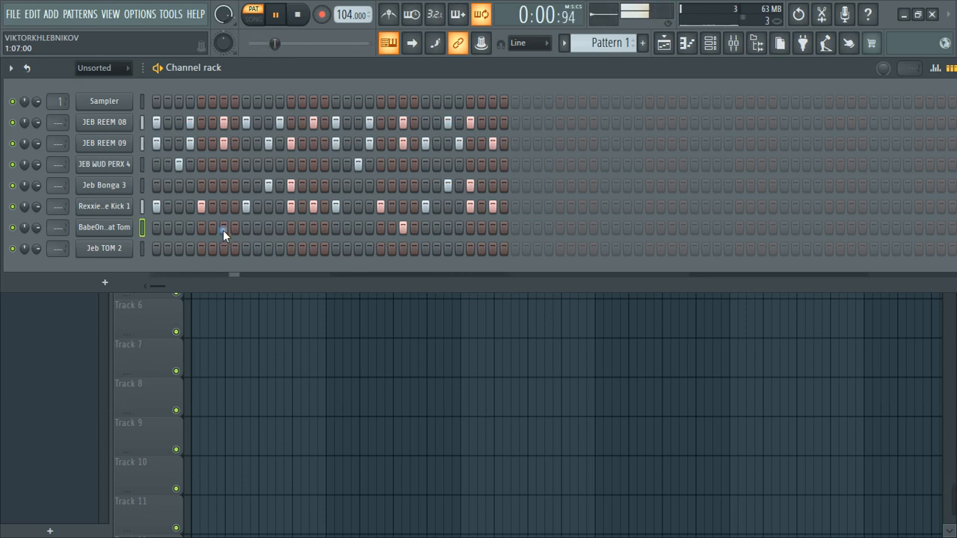
key("space")
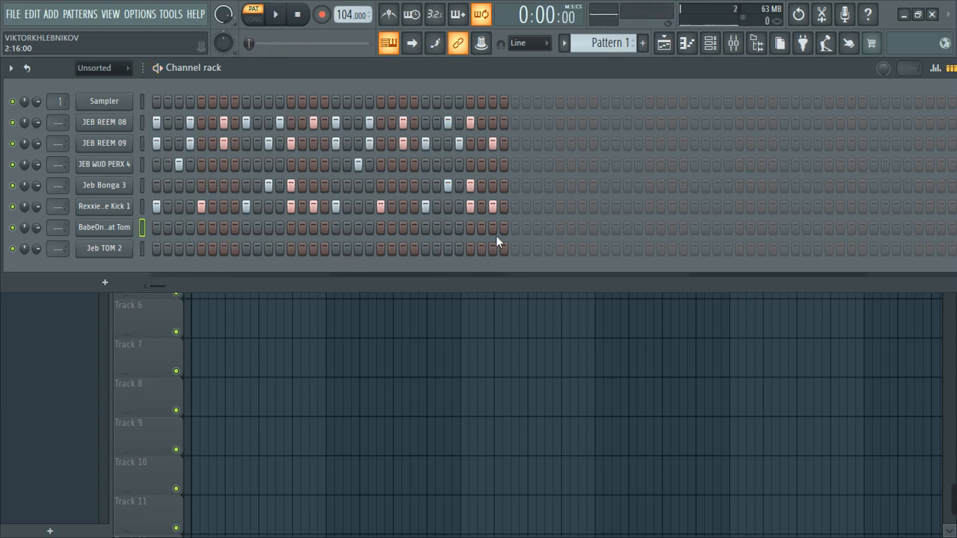
key("space")
left_click(314, 228)
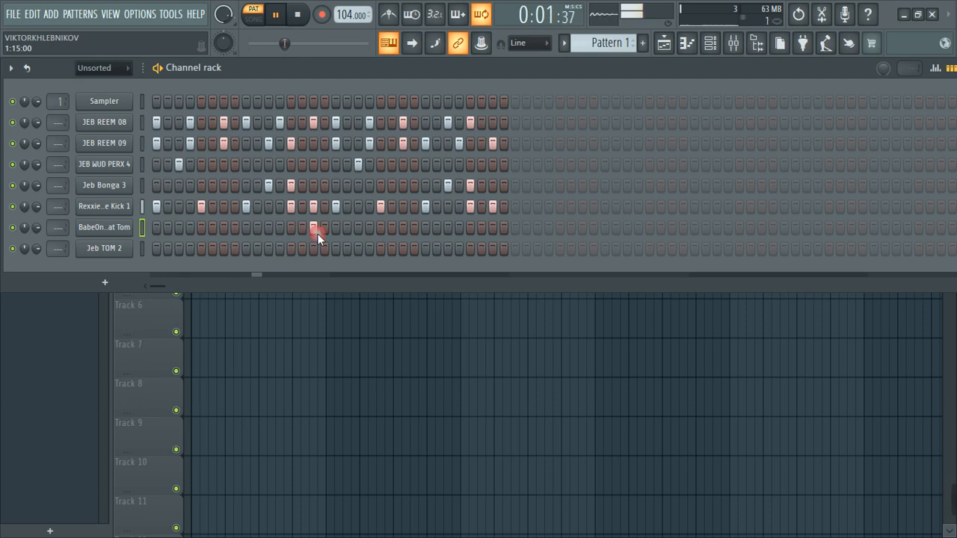
left_click(505, 229)
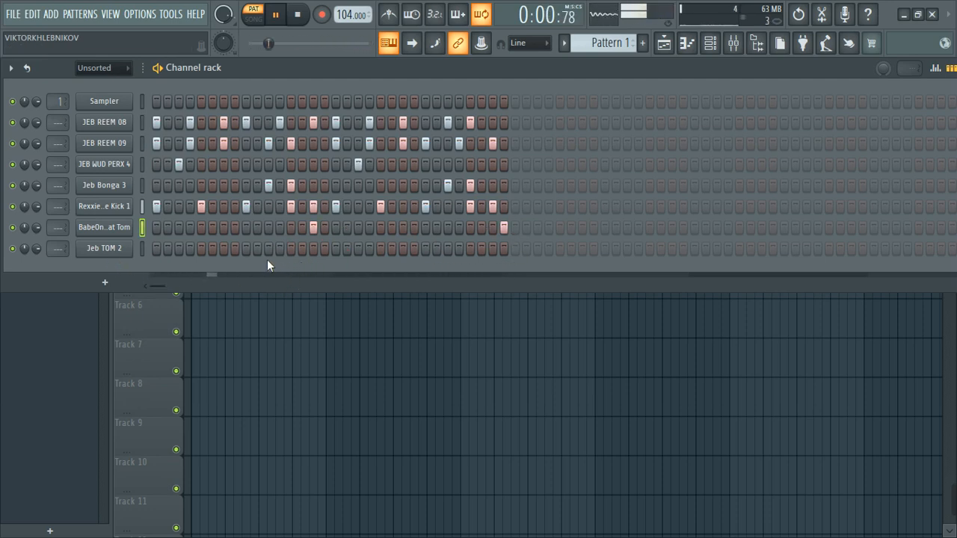
left_click(504, 228)
left_click(493, 227)
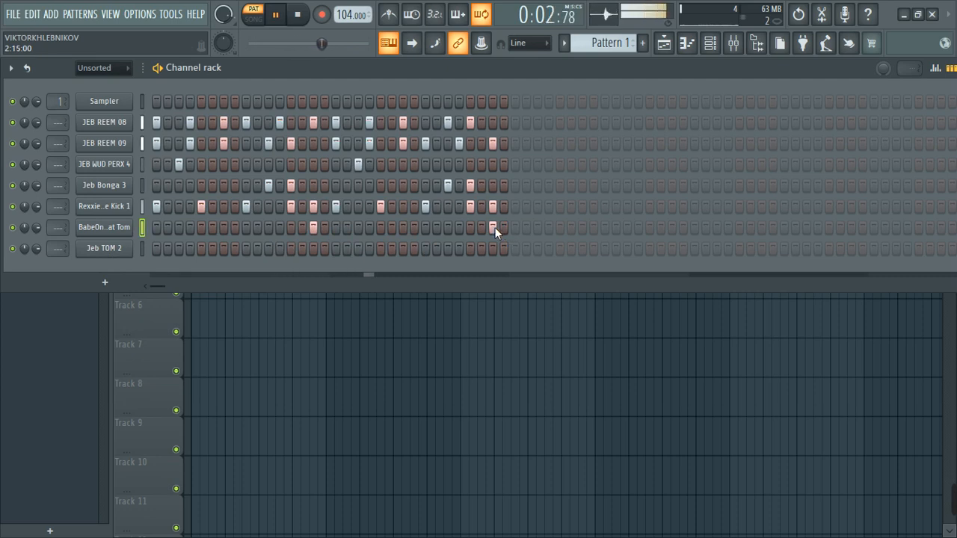
Step: Place Jeb TOM 2 hits on steps 23 and 7 during playback, and stop the pattern
left_click(403, 249)
left_click(312, 250)
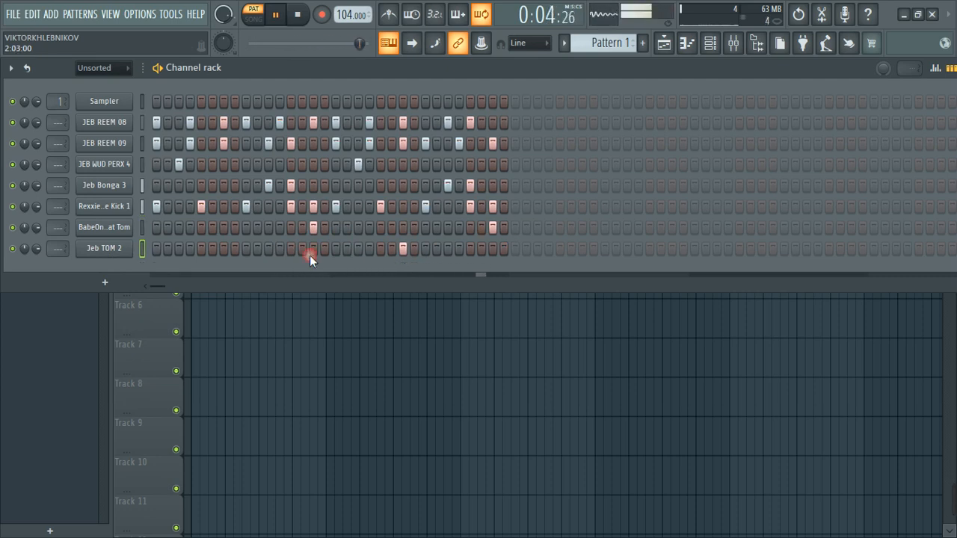
left_click(225, 250)
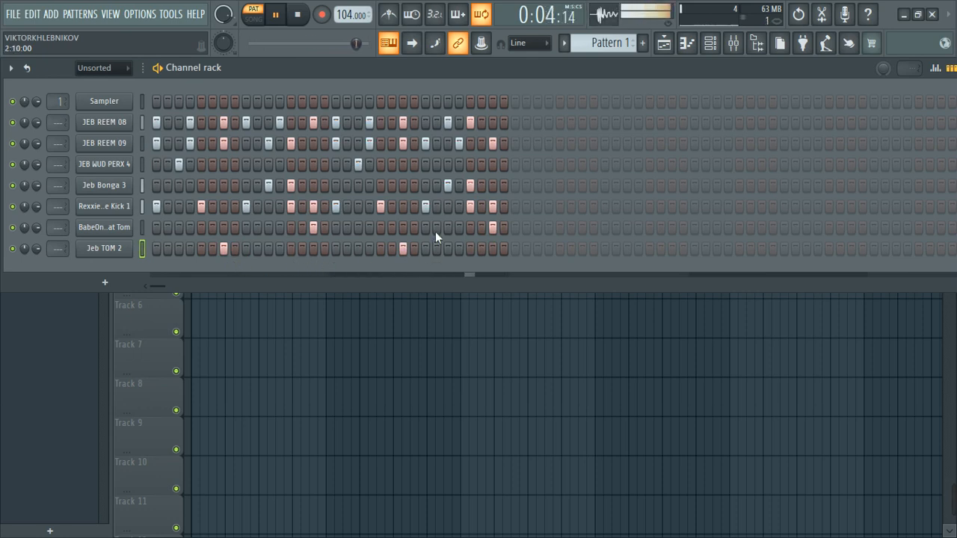
key("space")
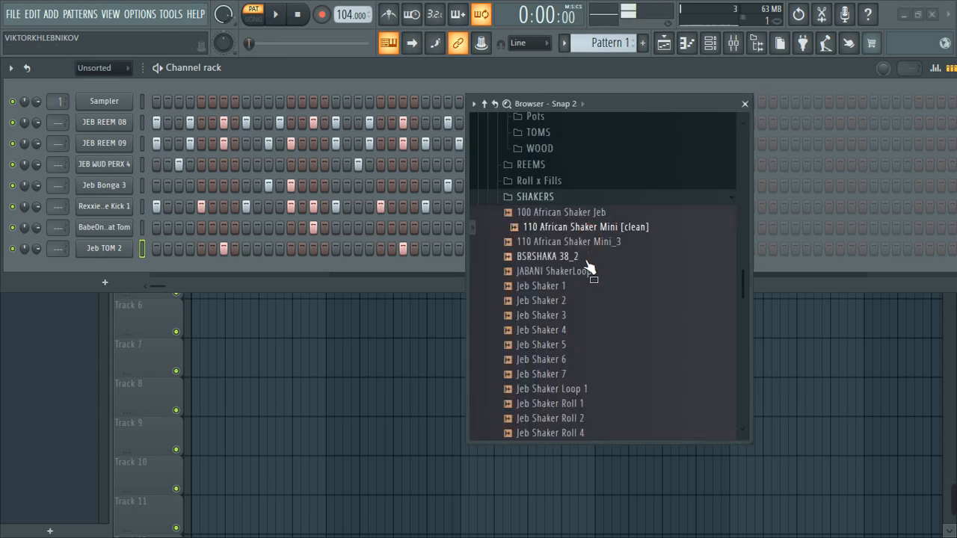
Step: Audition loops in the SHAKERS folder and place 110 African Shaker Mini [clean] on playlist Track 3 at bars 1 and 3
left_click(585, 272)
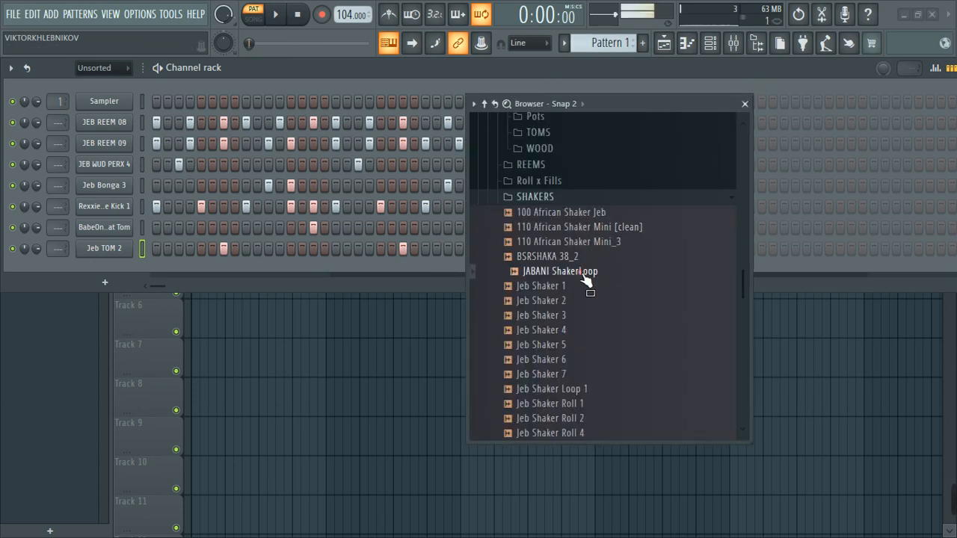
left_click(585, 228)
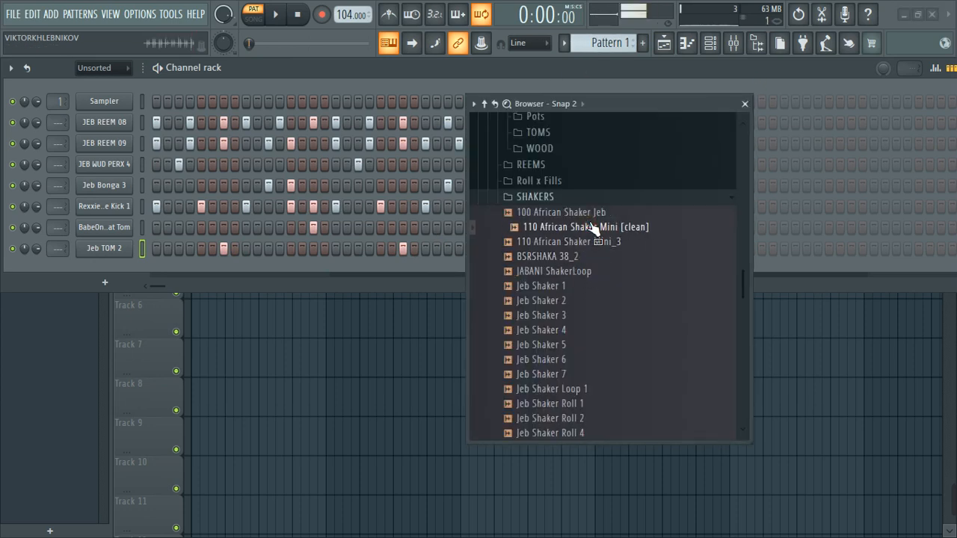
left_click(581, 215)
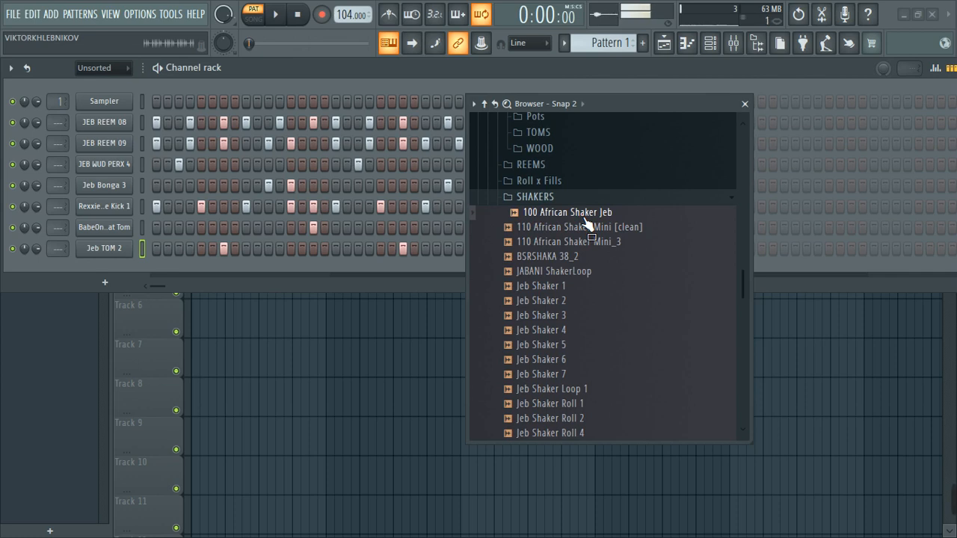
left_click(572, 228)
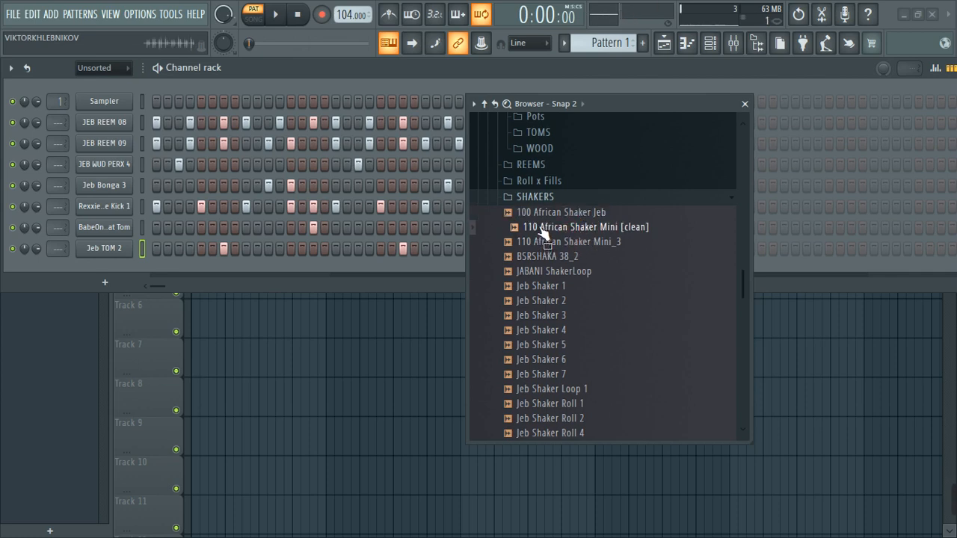
left_click_drag(543, 229, 202, 217)
left_click(271, 207)
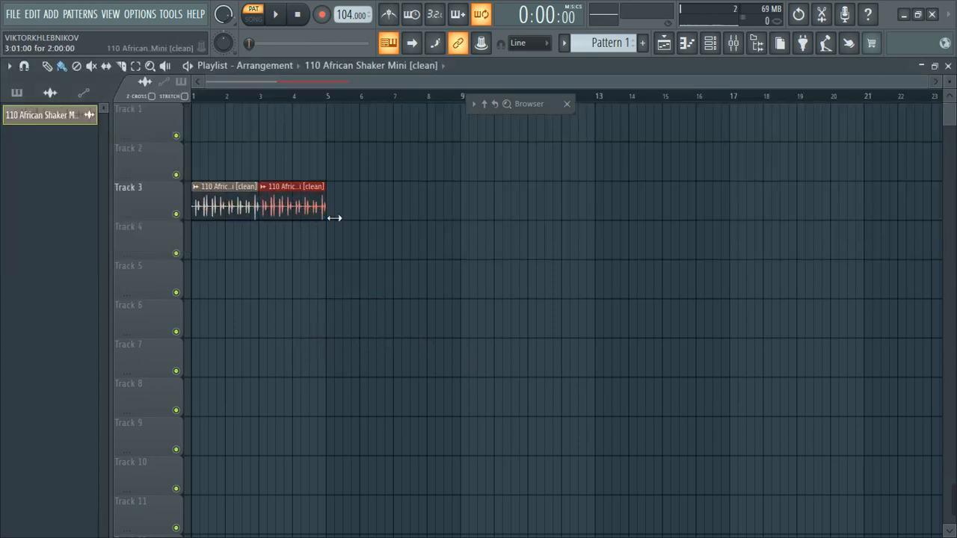
Step: Place Pattern 1 on Track 2 at bars 1 and 3, and switch playback to song mode
left_click(17, 93)
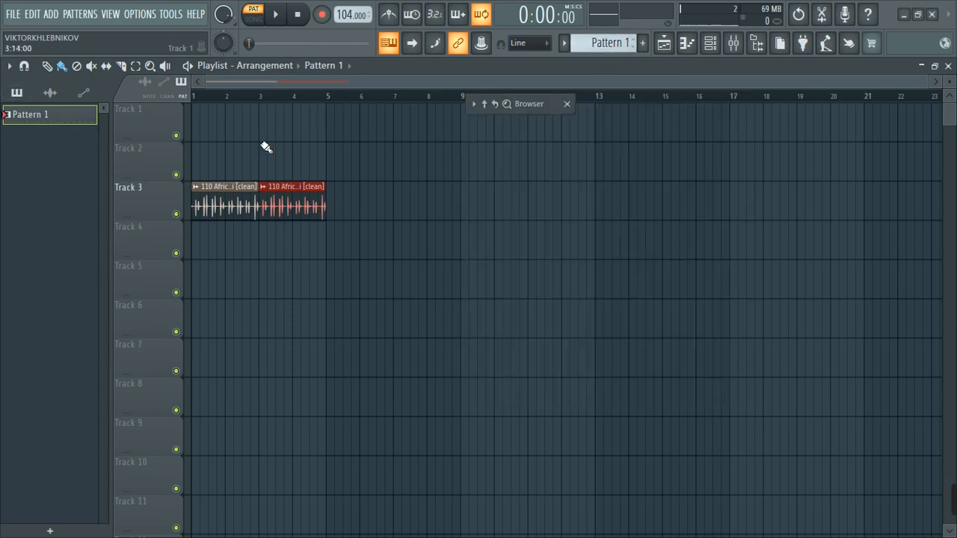
left_click(202, 174)
left_click(269, 171)
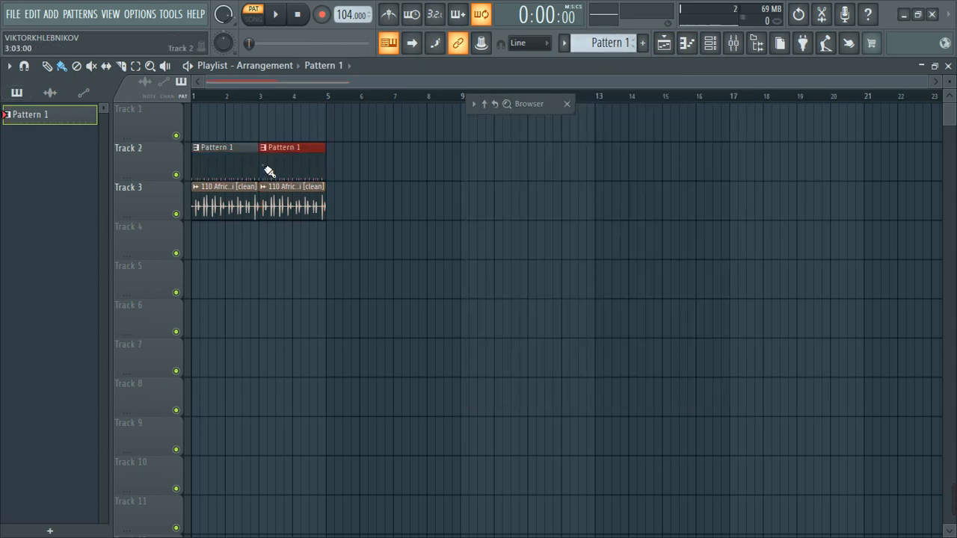
scroll(257, 251, "up", 4)
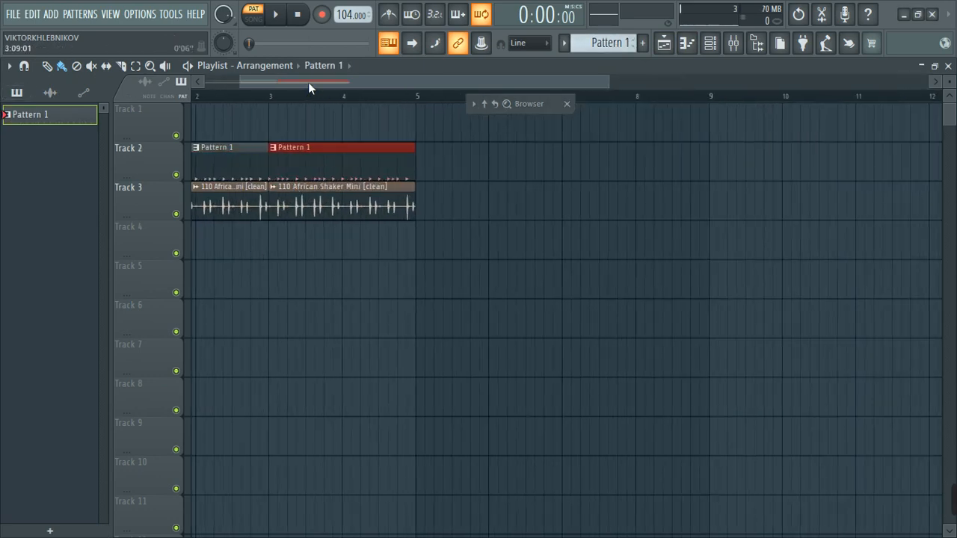
left_click_drag(309, 83, 179, 90)
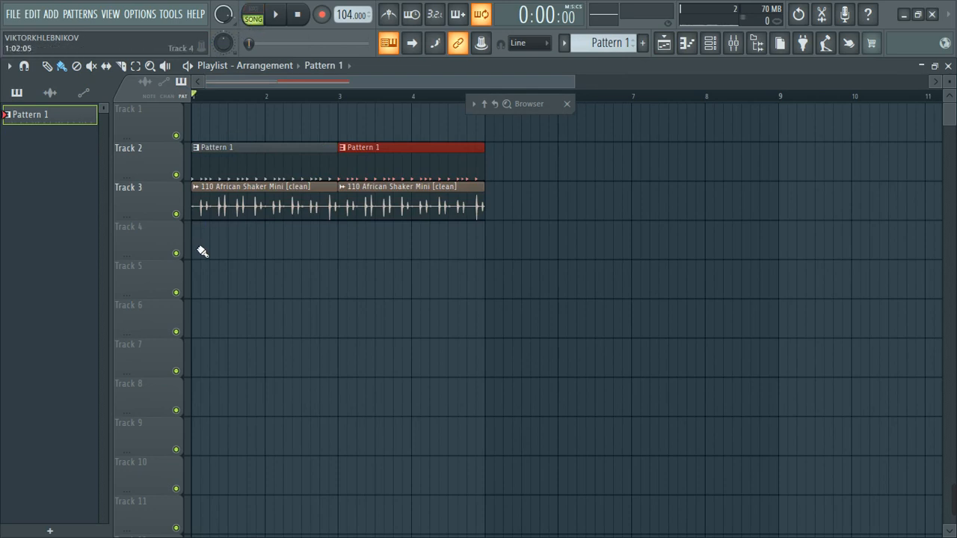
Step: Split Pattern 1 by channel into separate patterns
scroll(203, 252, "up", 3)
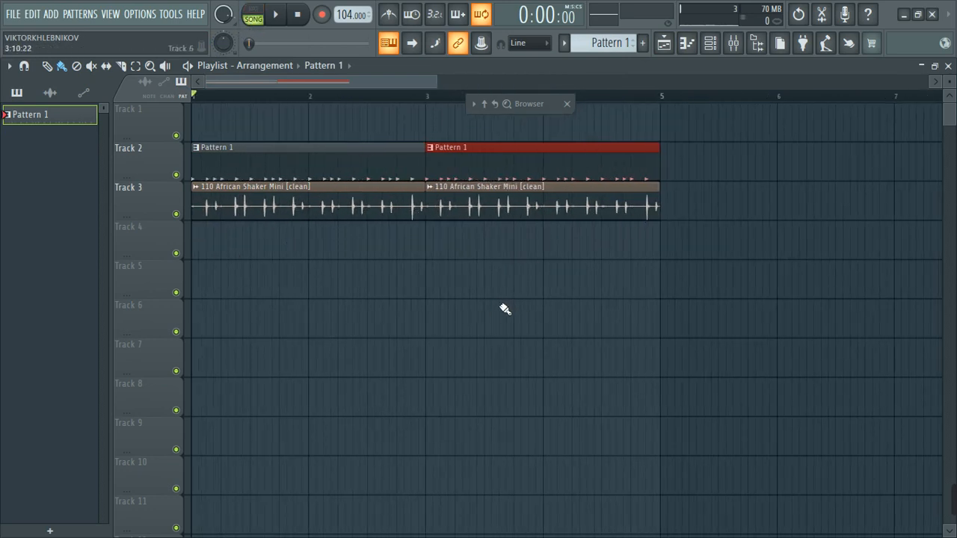
scroll(509, 314, "down", 2)
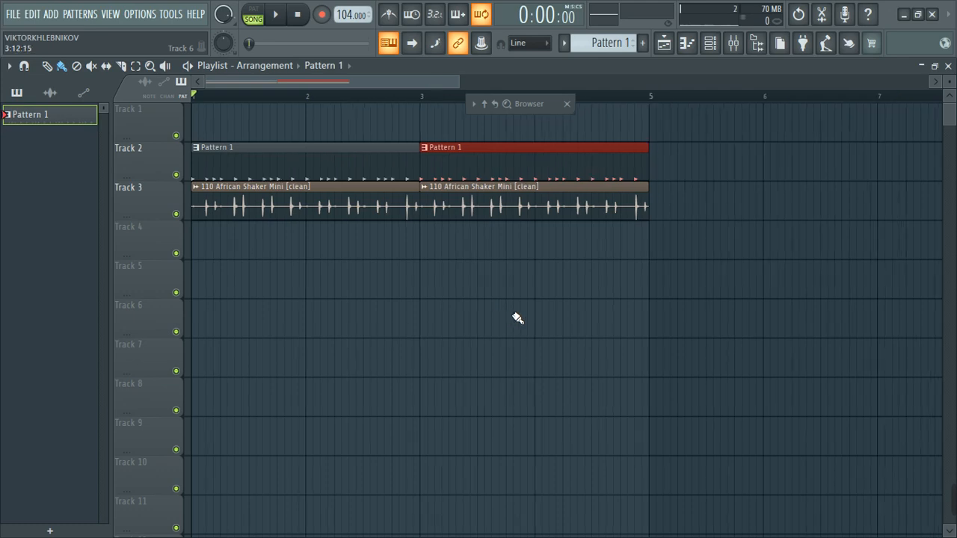
left_click(594, 42)
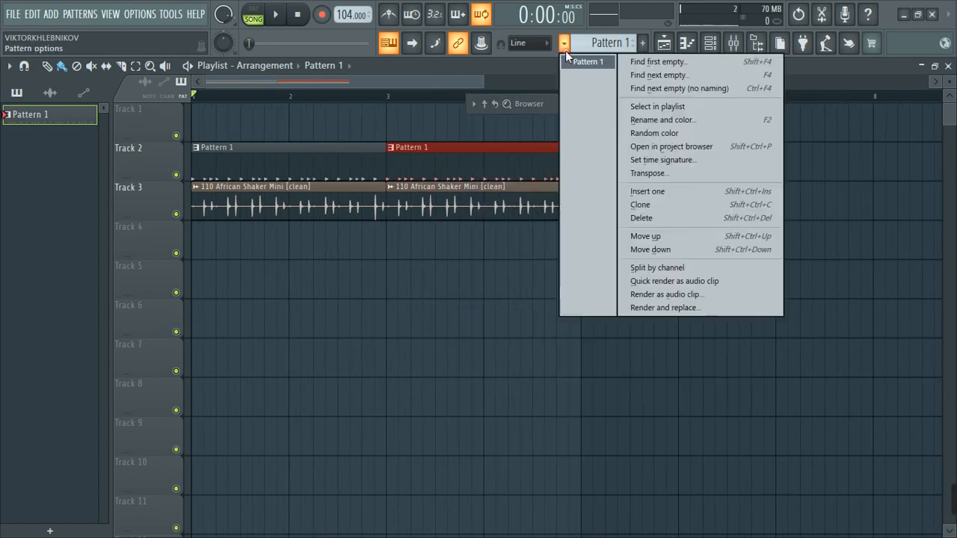
left_click(658, 267)
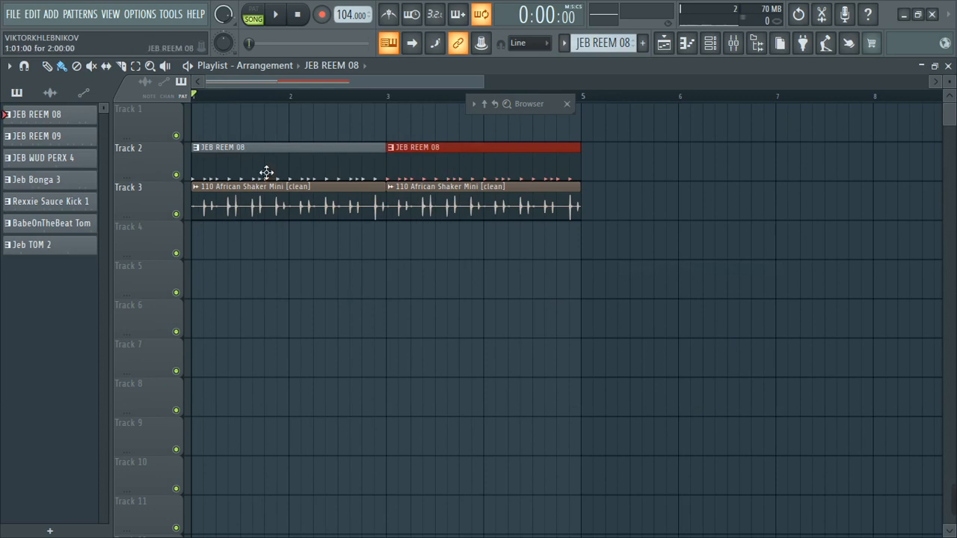
Step: Move the split clips at bar 1 from Track 2 onto their own tracks, from JEB REEM 08 on Track 5 to Jeb TOM 2 on Track 11
left_click_drag(265, 171, 265, 287)
left_click_drag(275, 167, 277, 346)
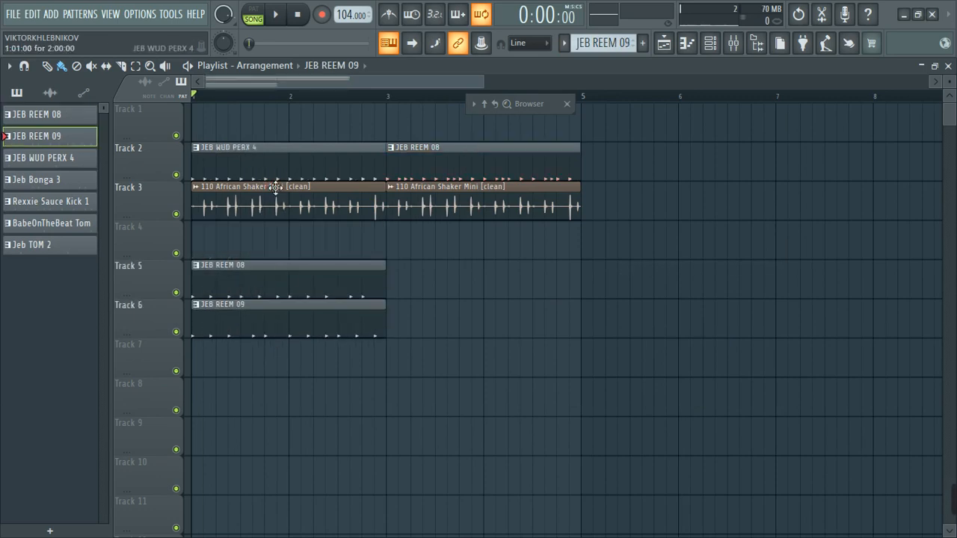
left_click_drag(277, 170, 251, 358)
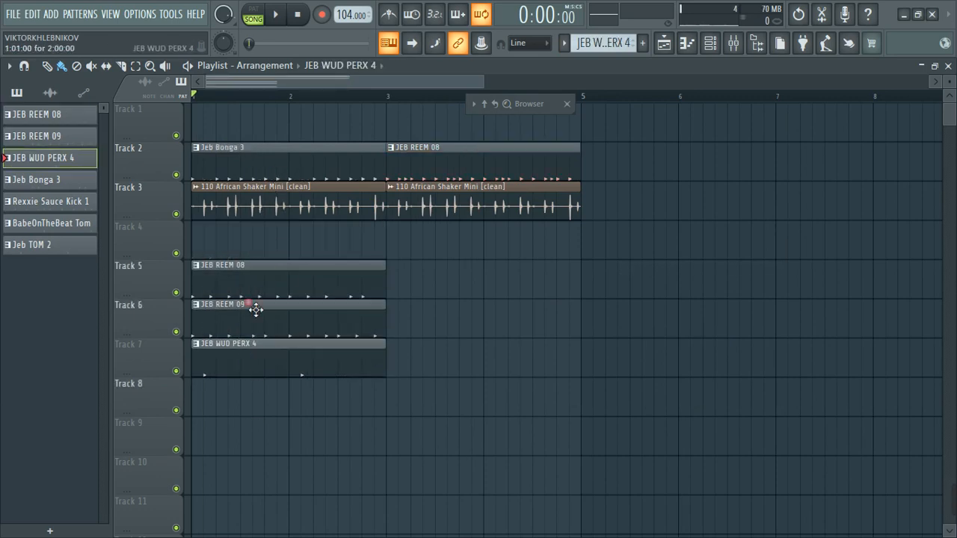
left_click_drag(252, 153, 250, 399)
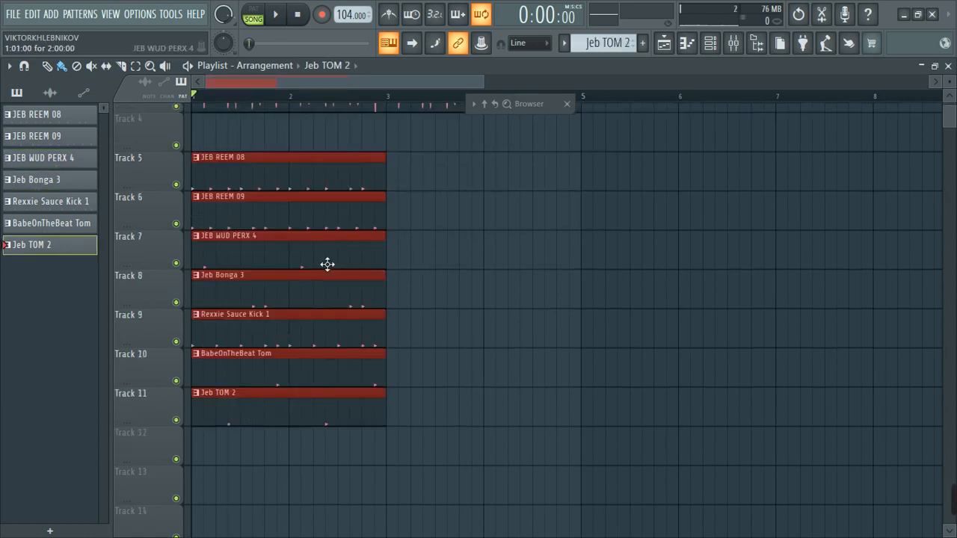
Step: Copy the seven percussion clips on Tracks 5 to 11 to start at bar 3
scroll(327, 265, "up", 3)
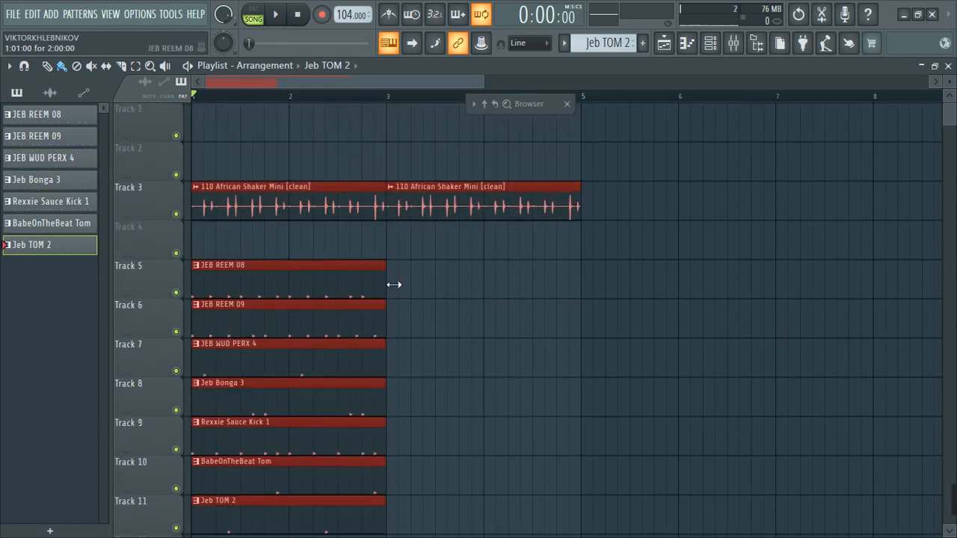
scroll(410, 262, "down", 1)
left_click(451, 357)
right_click(520, 358)
left_click_drag(511, 478, 179, 168)
left_click_drag(434, 477, 417, 294)
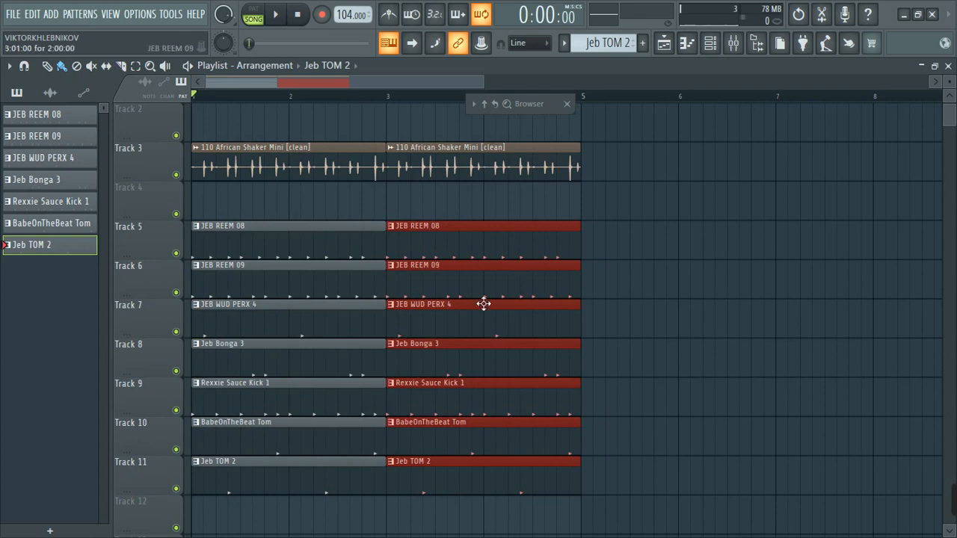
Step: Select all shaker and percussion clips in bars 1 to 4 and duplicate the block twice to fill the arrangement up to bar 13
scroll(510, 255, "down", 1)
left_click_drag(533, 499, 161, 86)
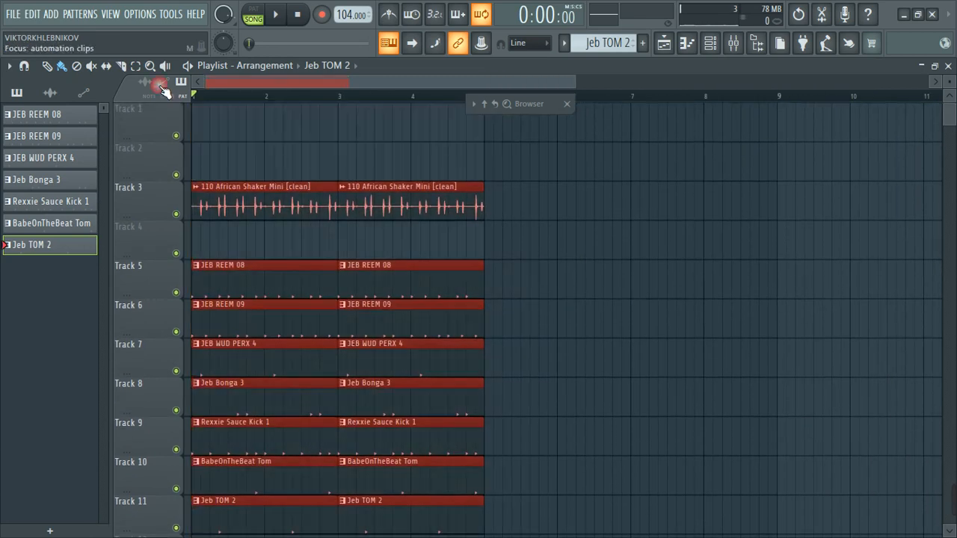
key("ctrl+b")
key("ctrl+b")
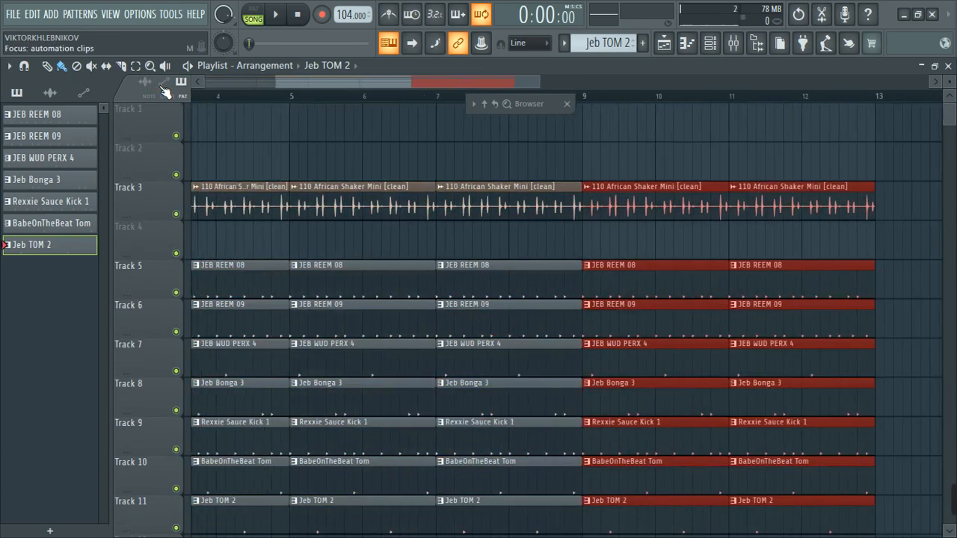
scroll(463, 240, "down", 2)
scroll(447, 227, "down", 1)
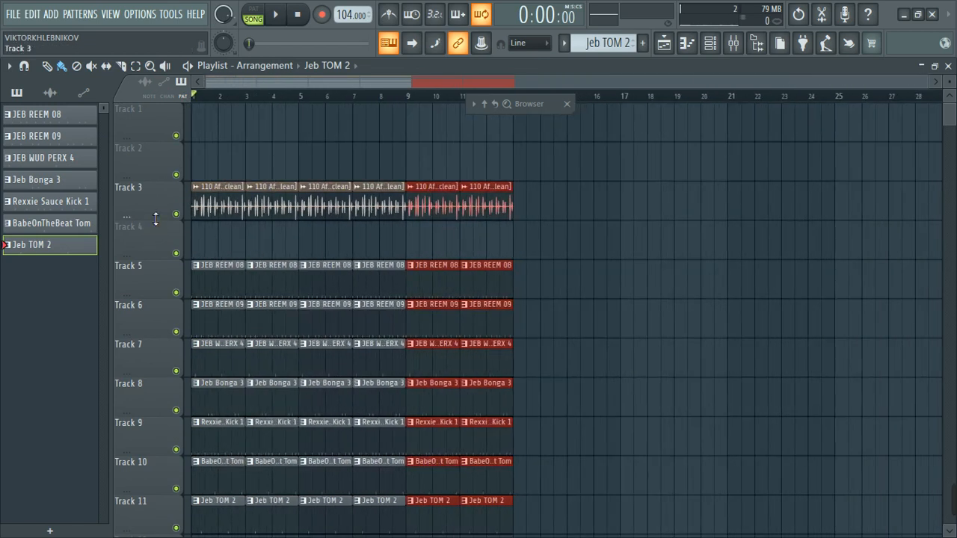
Step: Adjust the height of Track 3 so the shaker track is slightly taller than the other tracks
left_click_drag(154, 221, 154, 192)
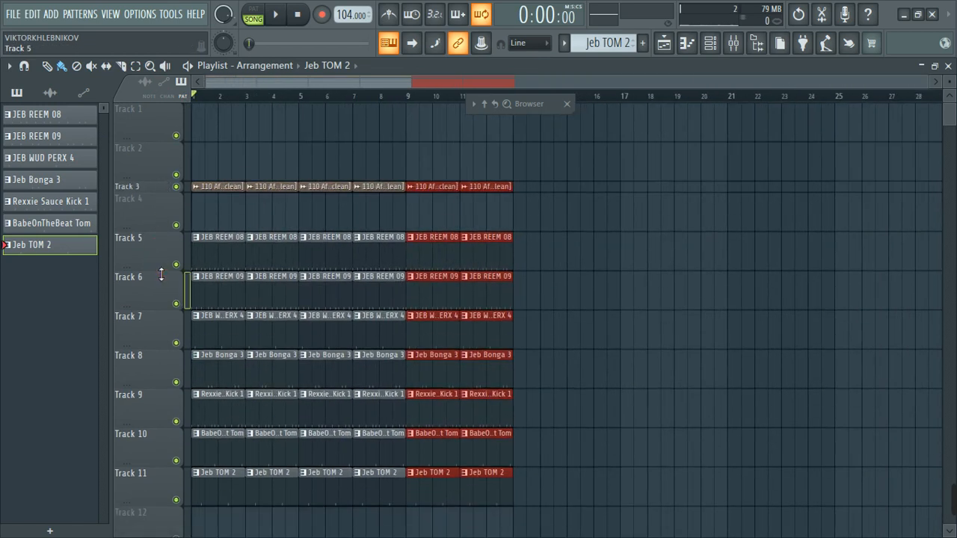
scroll(208, 128, "down", 3)
scroll(187, 107, "up", 3)
left_click_drag(160, 193, 160, 239)
Step: Play back the arrangement from bar 1 to hear the shaker and percussion together, and stop it
scroll(671, 406, "up", 3)
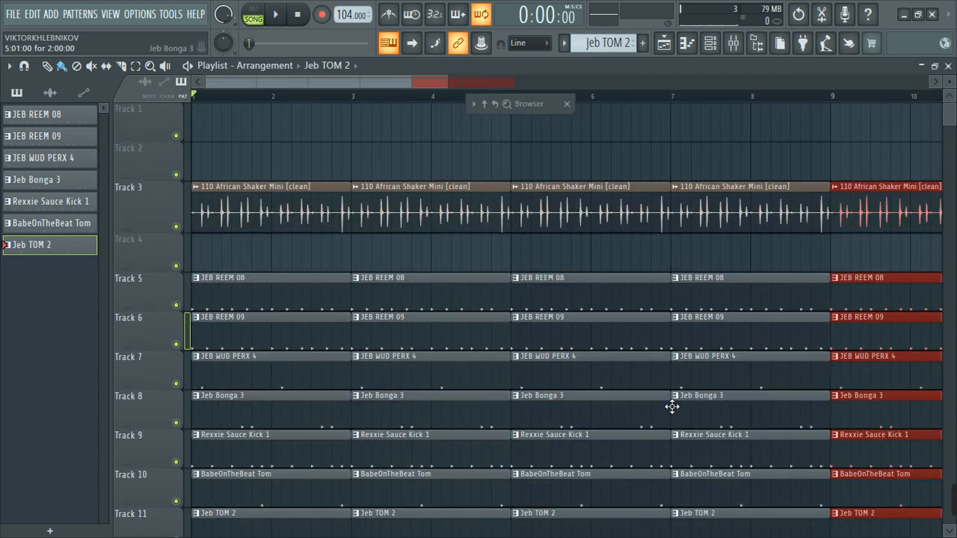
key("space")
scroll(587, 368, "down", 2)
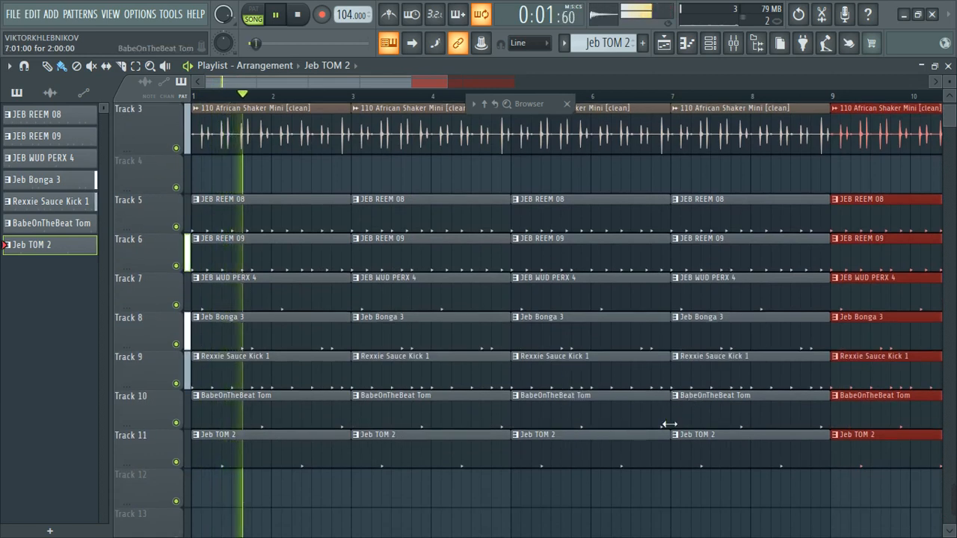
scroll(177, 423, "up", 3)
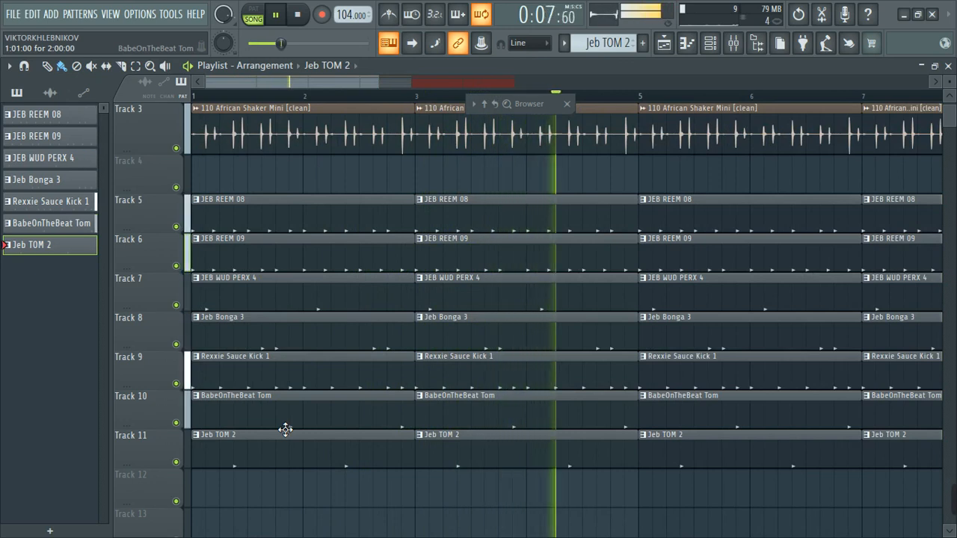
key("space")
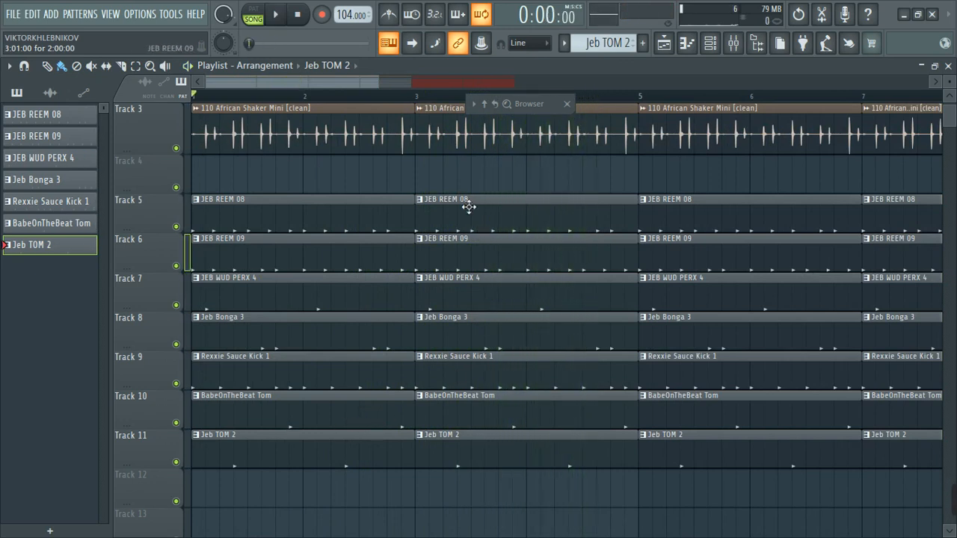
scroll(647, 222, "down", 5)
key("ctrl+b")
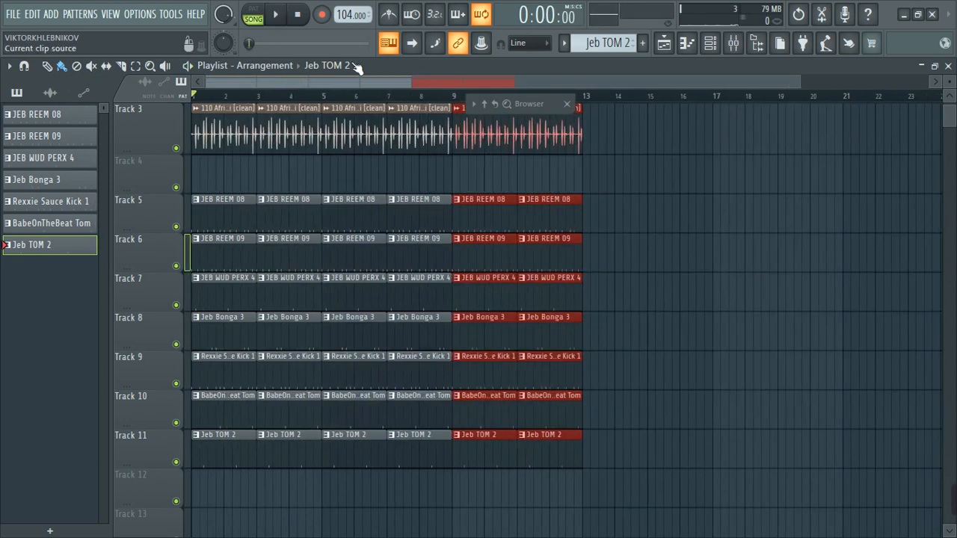
mouse_move(573, 107)
left_click(746, 106)
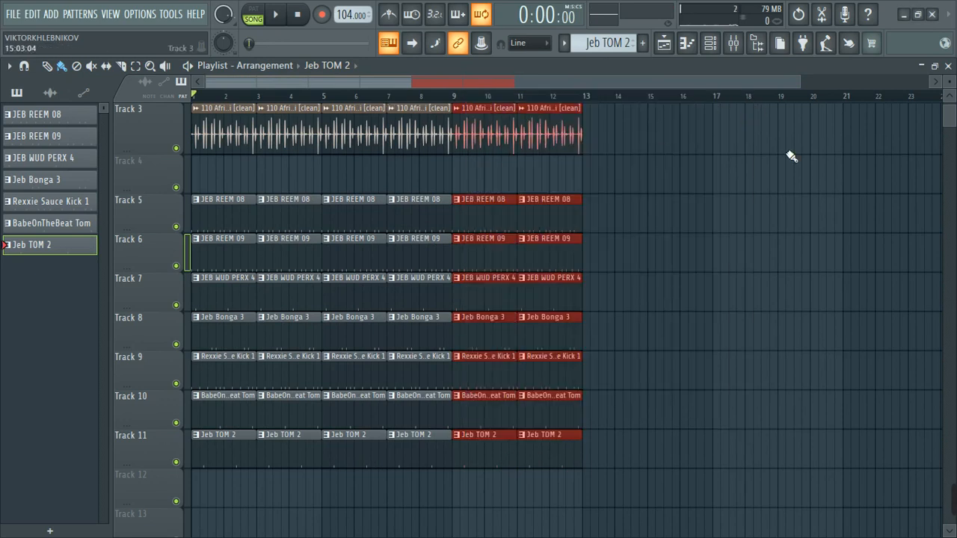
left_click_drag(808, 88, 790, 87)
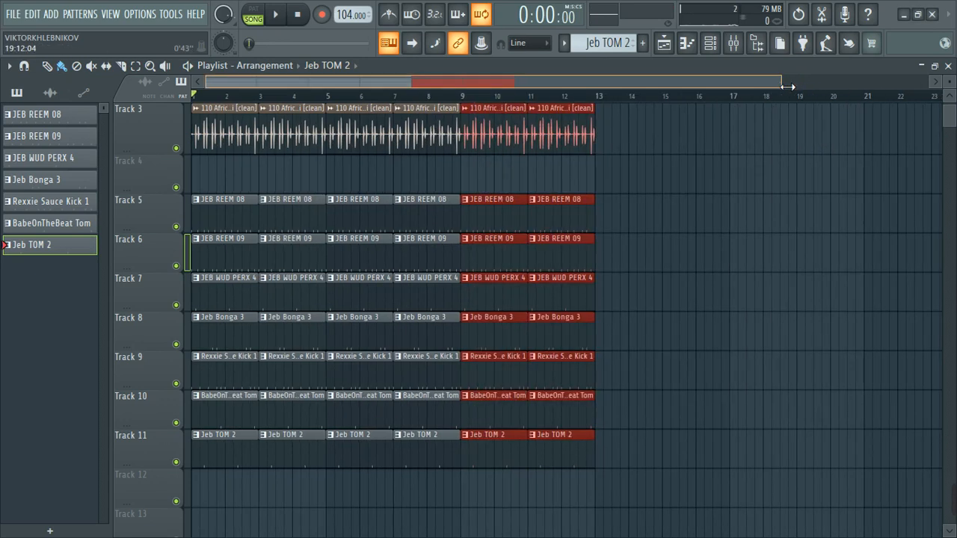
Step: Show the channel rack and inspect the added GlueReeds and Xpand!2 instruments, closing their windows again
left_click(710, 43)
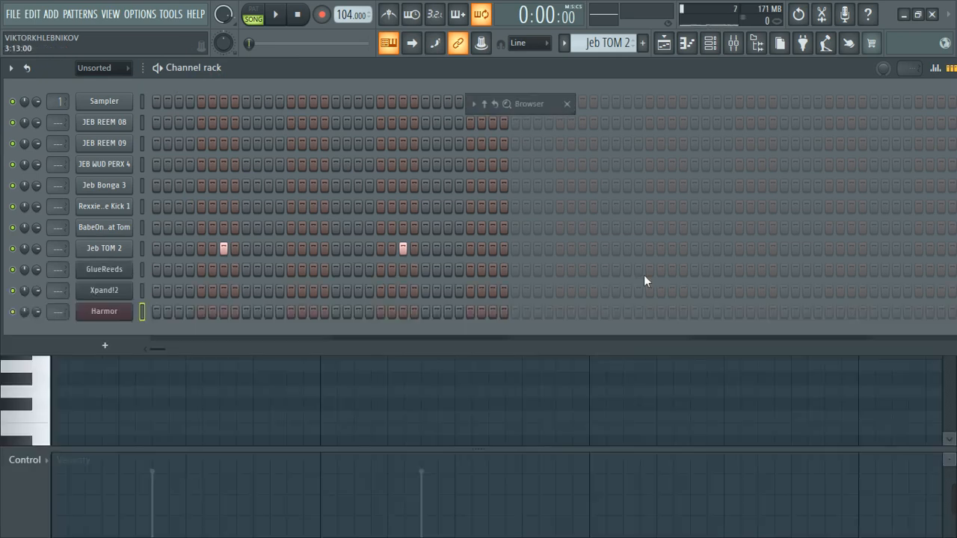
left_click(110, 271)
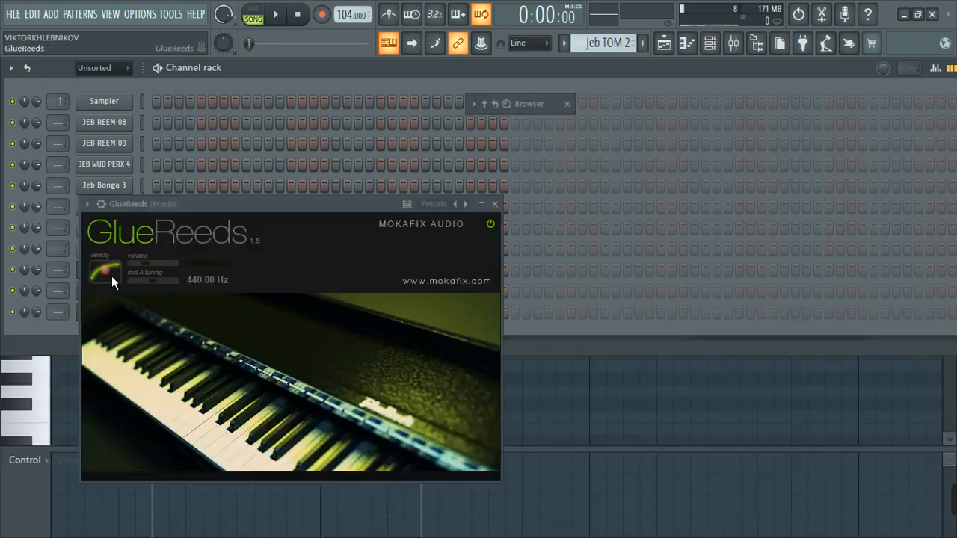
left_click_drag(290, 204, 588, 188)
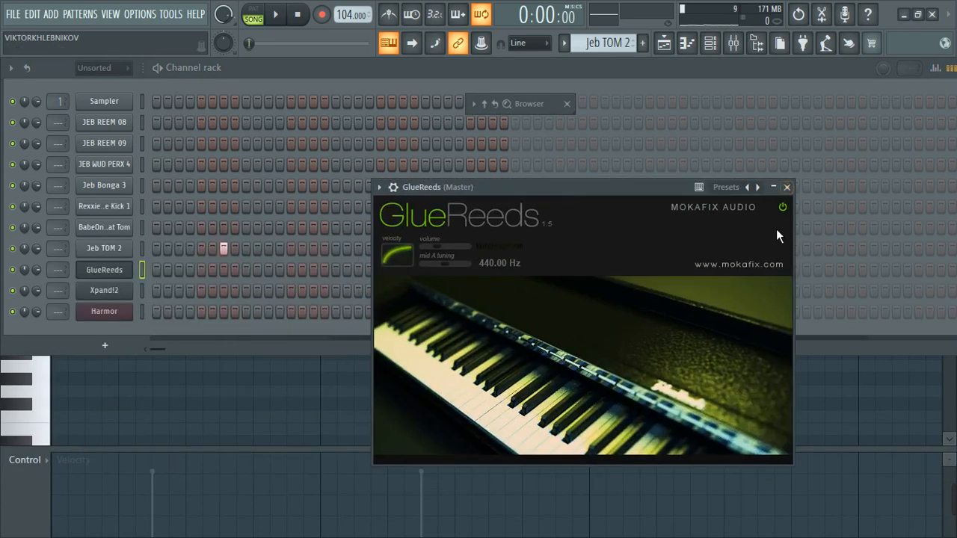
left_click(791, 187)
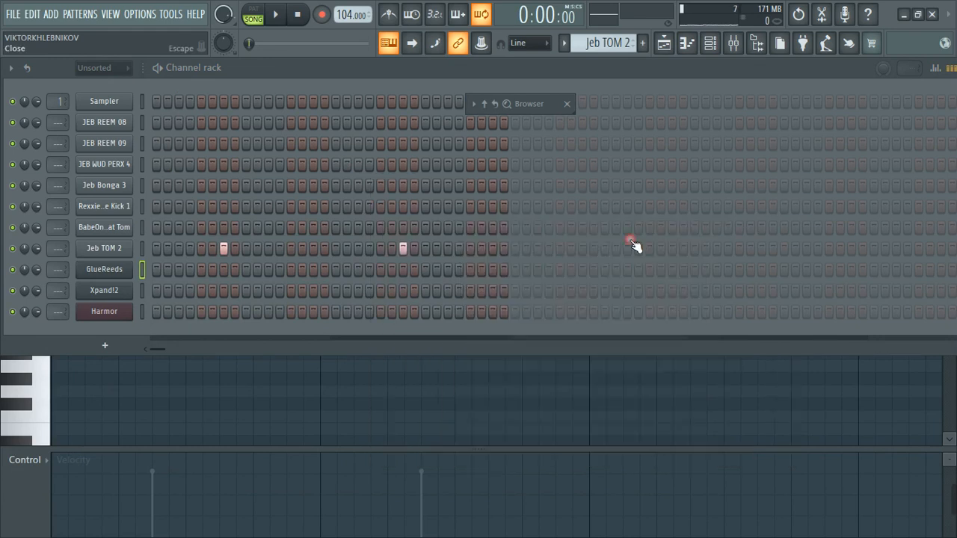
left_click(102, 292)
left_click(735, 259)
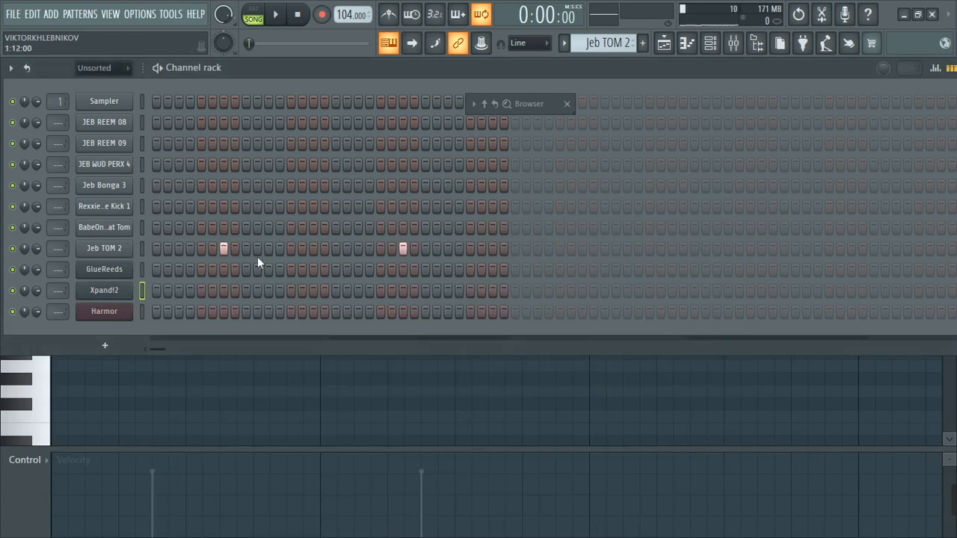
Step: Open the Harmor instrument, audition a note on its keyboard and close its window
left_click(113, 312)
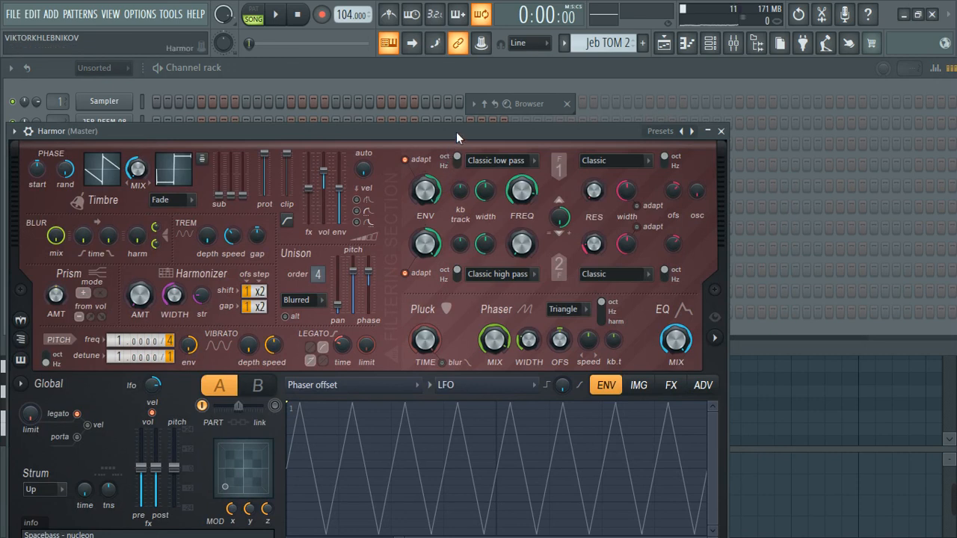
left_click_drag(456, 131, 598, 60)
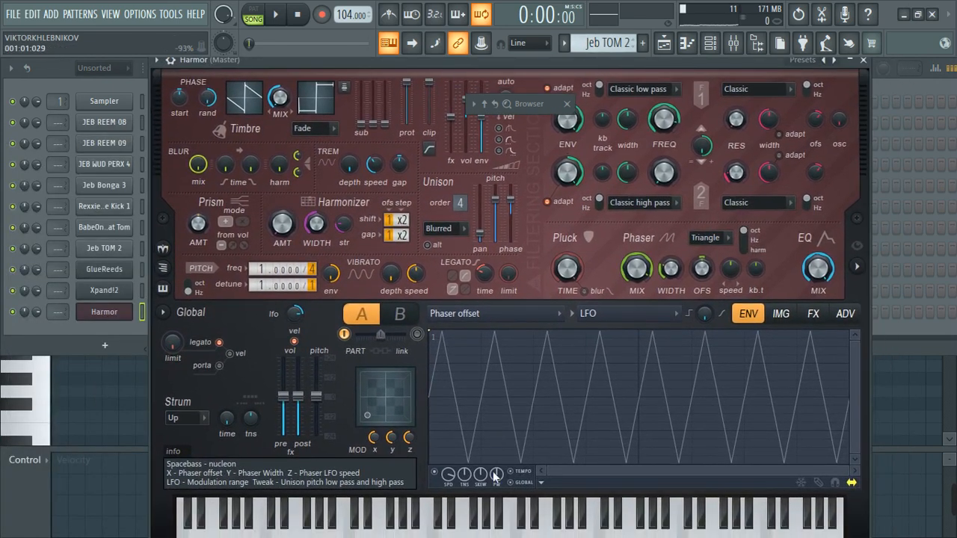
left_click(501, 512)
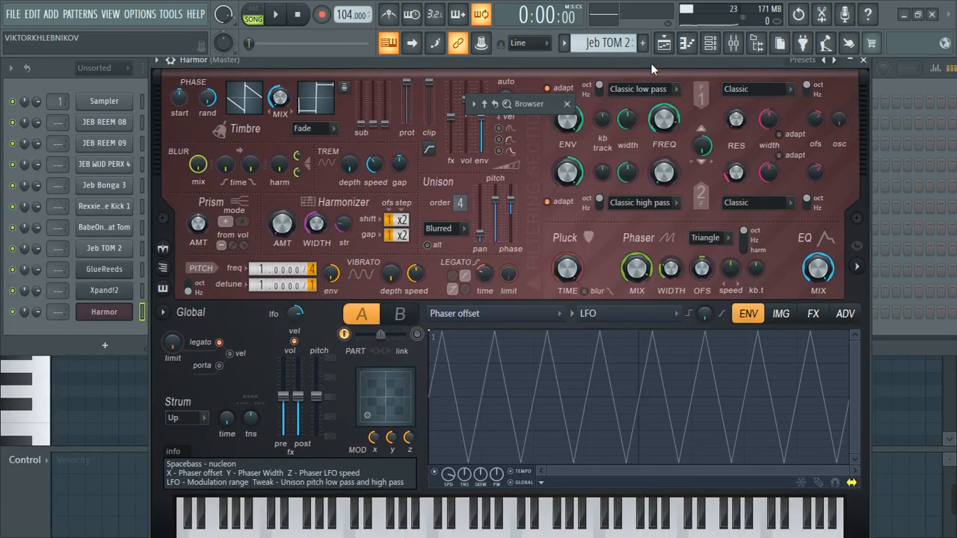
left_click_drag(651, 63, 621, 131)
left_click(834, 129)
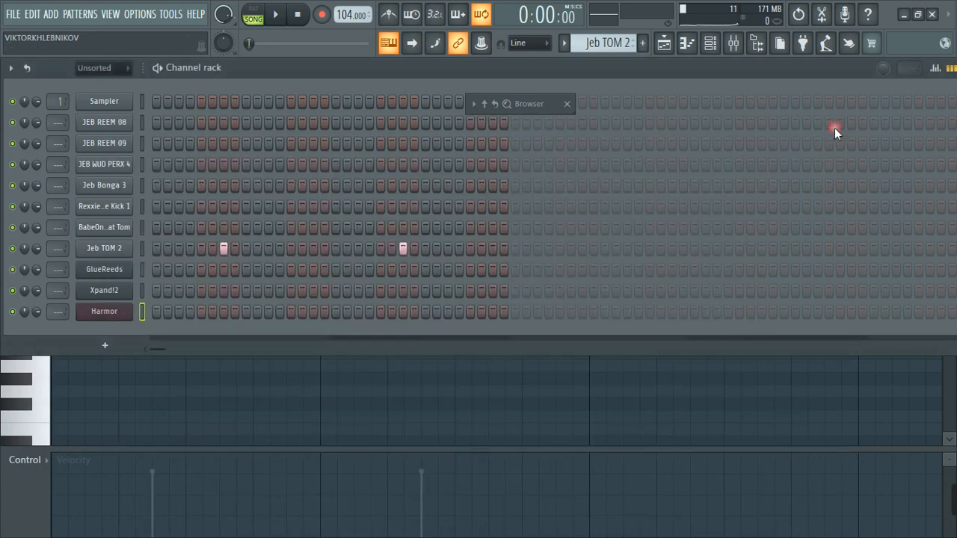
Step: In Pattern 8, open the GlueReeds piano roll and draw an A#4 note filling bar 1
left_click(509, 109)
left_click(745, 105)
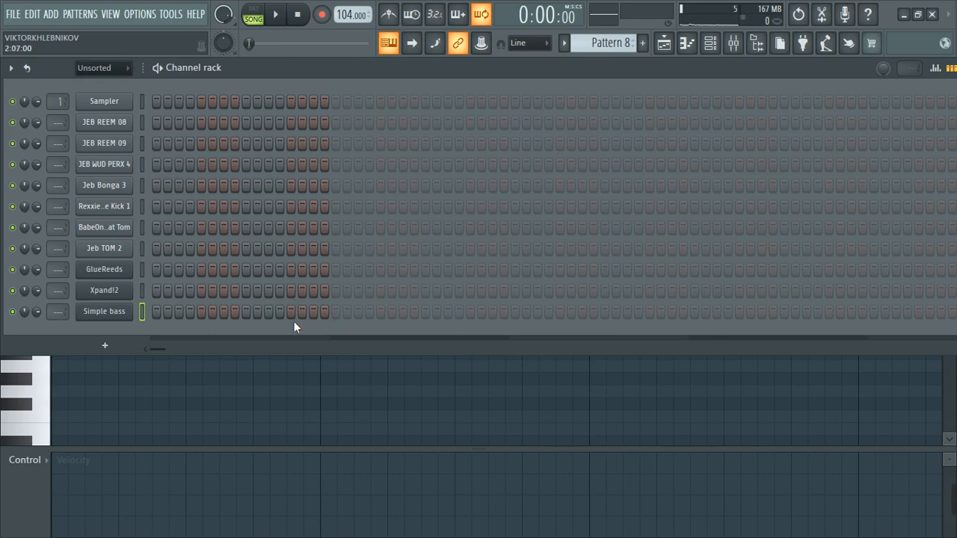
left_click(144, 268)
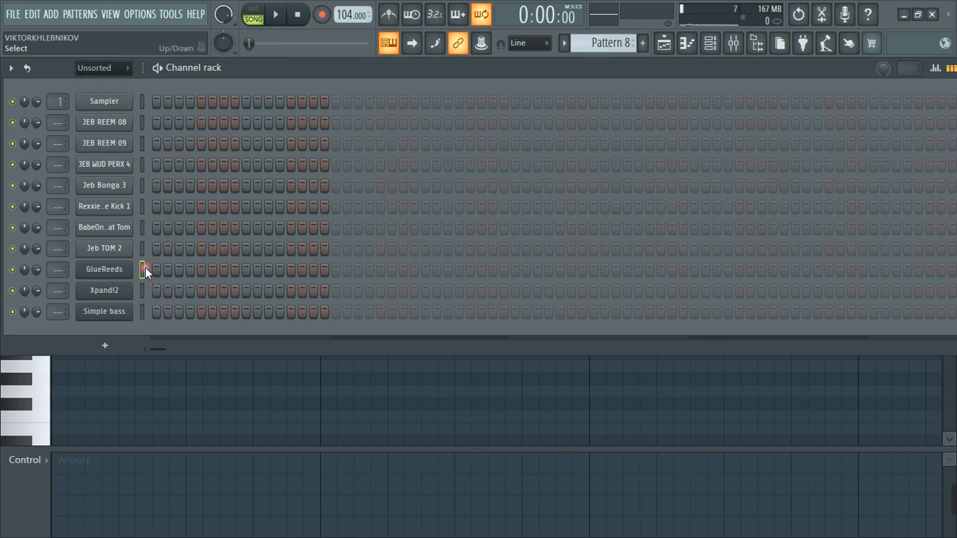
left_click(688, 44)
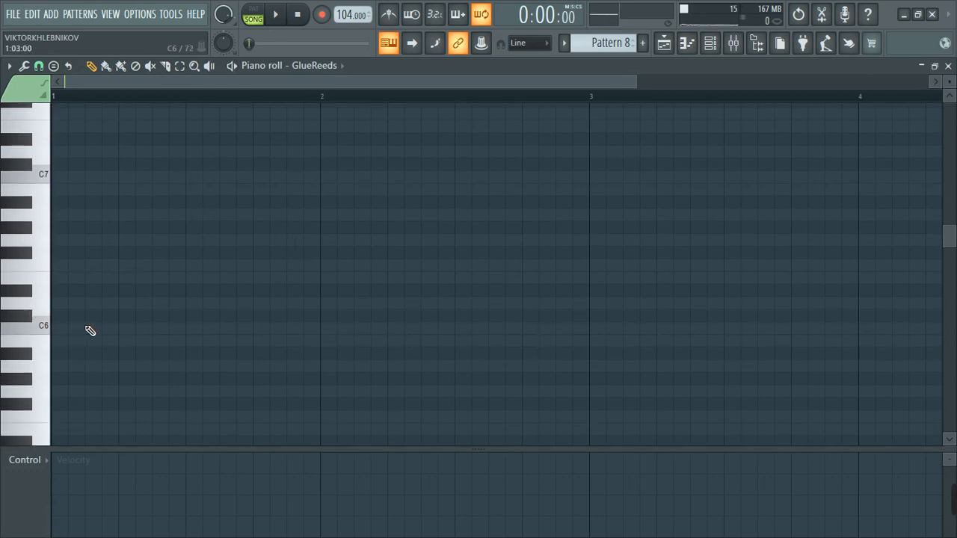
scroll(90, 330, "down", 3)
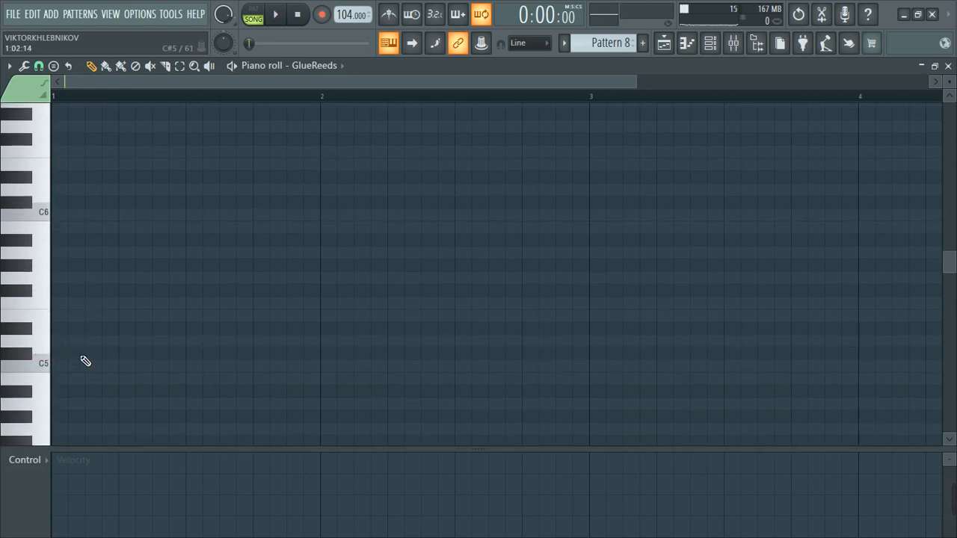
left_click(62, 391)
left_click_drag(88, 391, 267, 401)
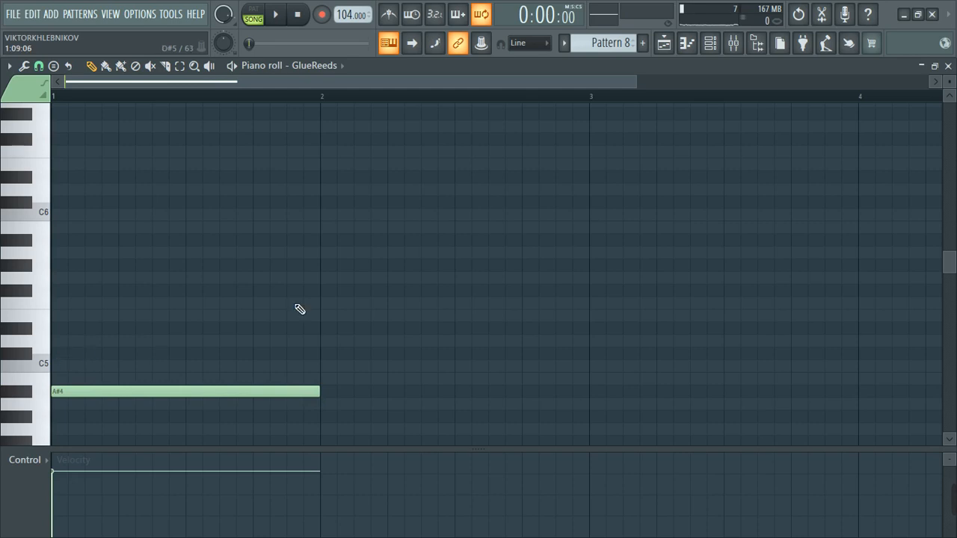
Step: Place a Pattern 8 clip on Track 4 at bar 1 of the playlist and return to the GlueReeds piano roll
left_click(664, 43)
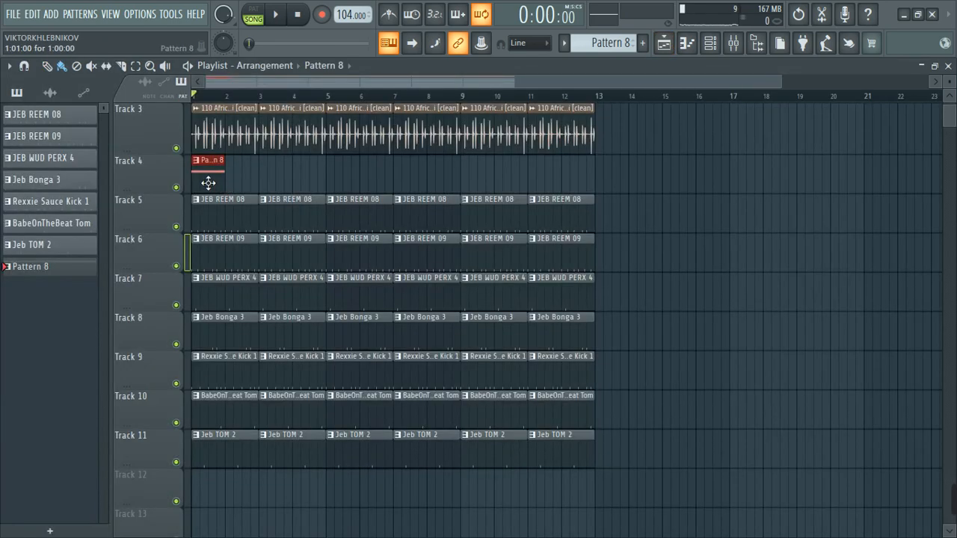
left_click(709, 43)
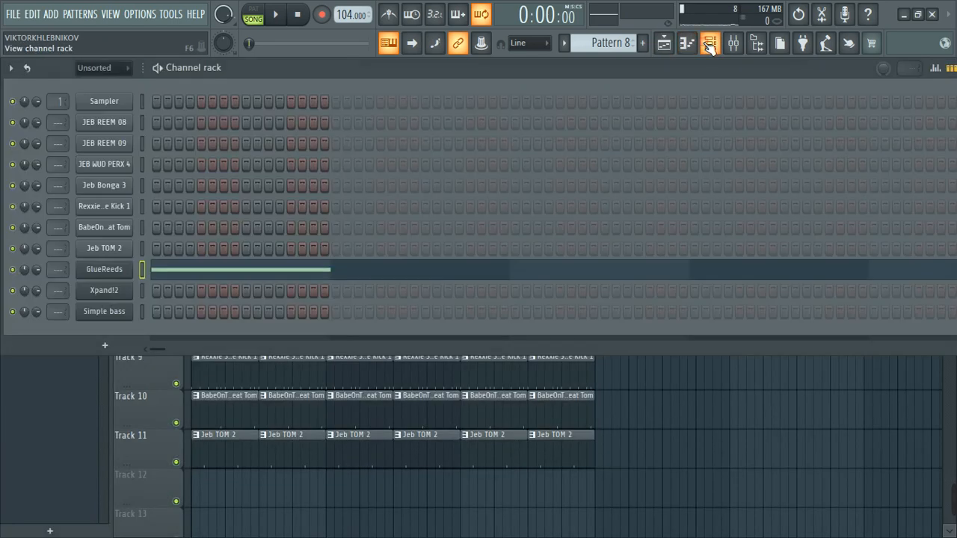
left_click(203, 273)
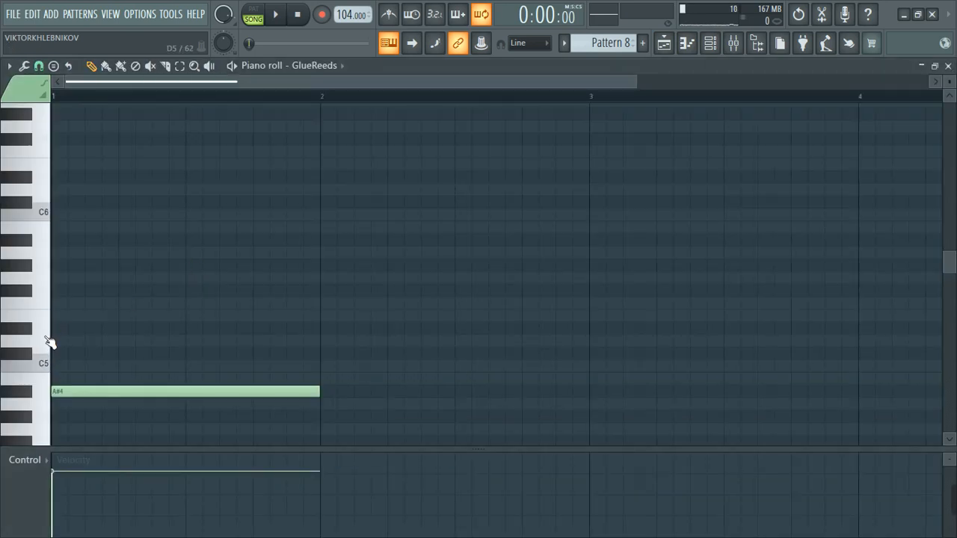
Step: Add one-bar C#5 and F5 notes above the A#4 in bar 1 and play the chord back
left_click(59, 355)
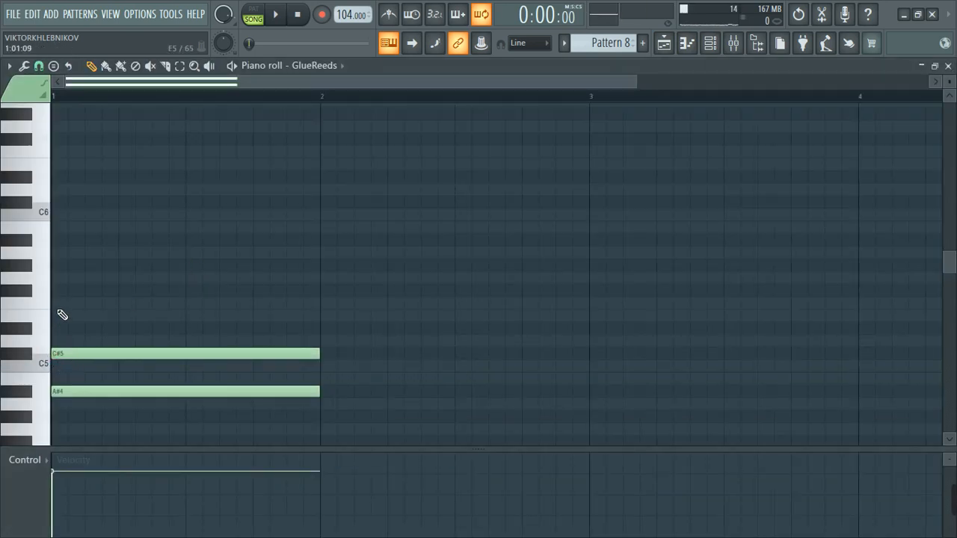
left_click(59, 302)
key("space")
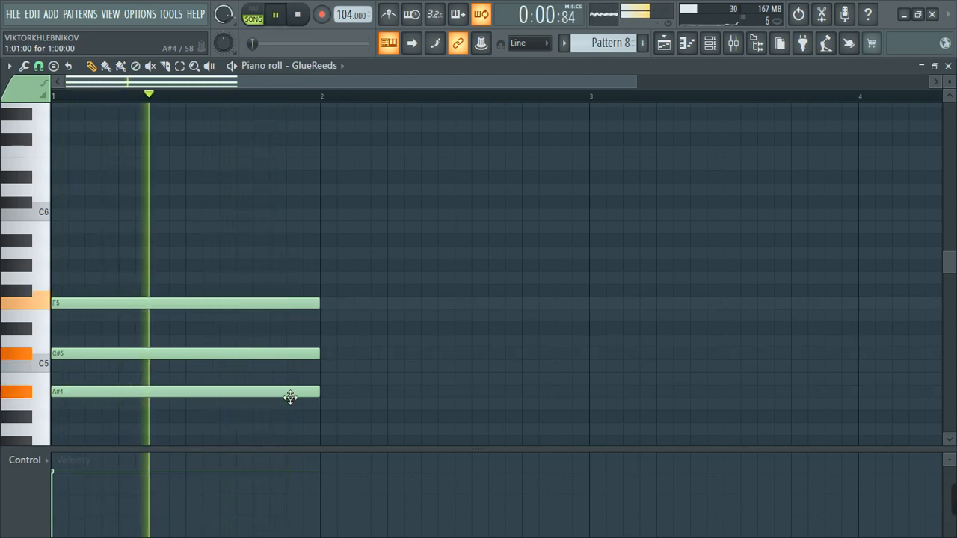
key("space")
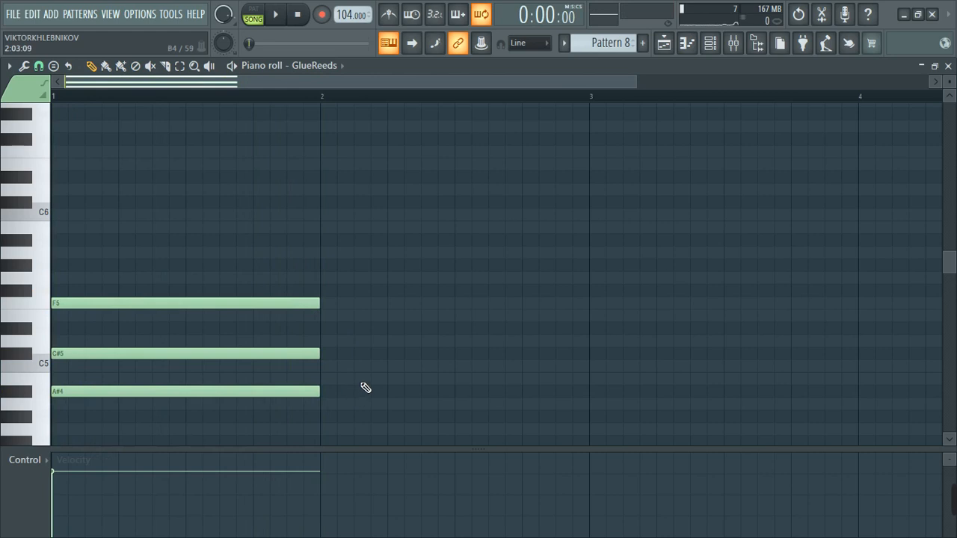
Step: Audition notes against the first chord, add a one-bar D#5, F#5 and A#5 chord in bar 2, and play it back
scroll(365, 387, "down", 1)
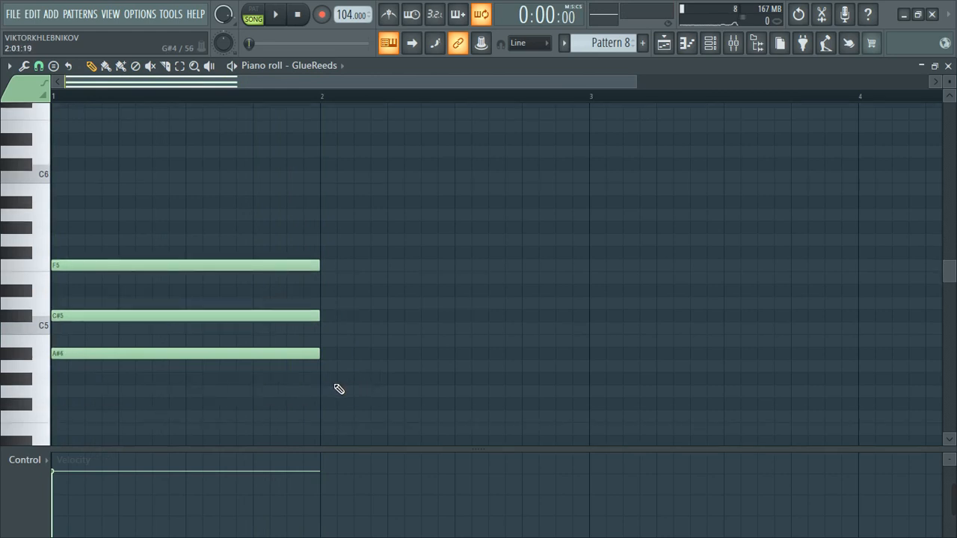
key("space")
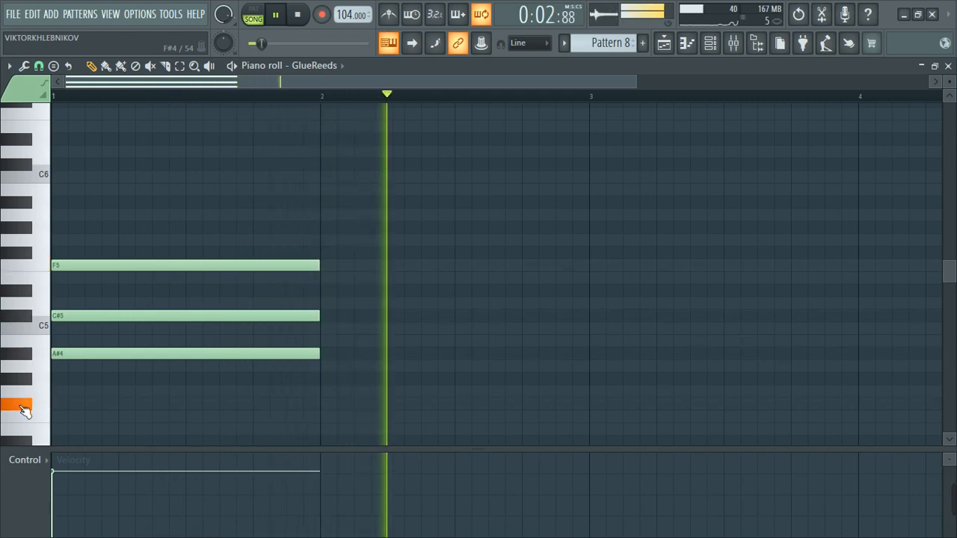
key("space")
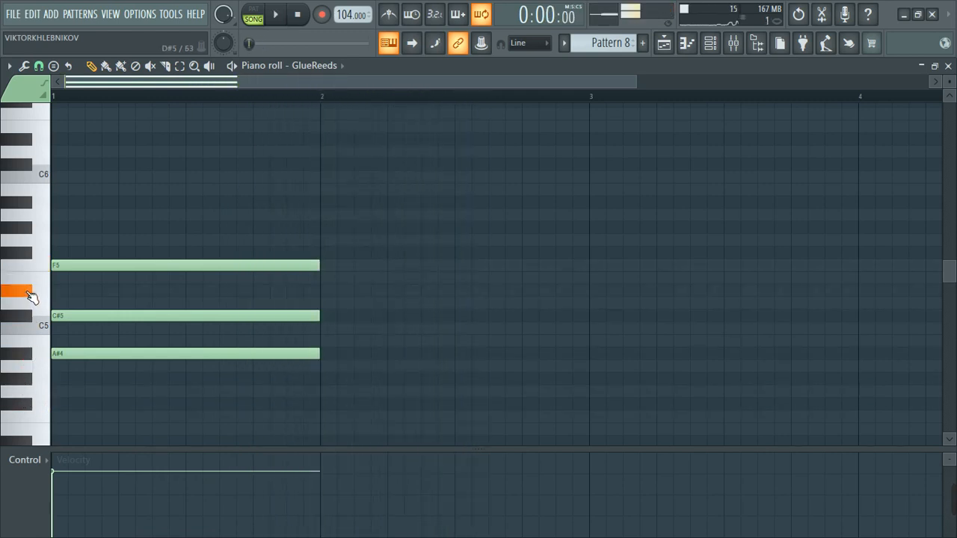
key("space")
left_click(332, 291)
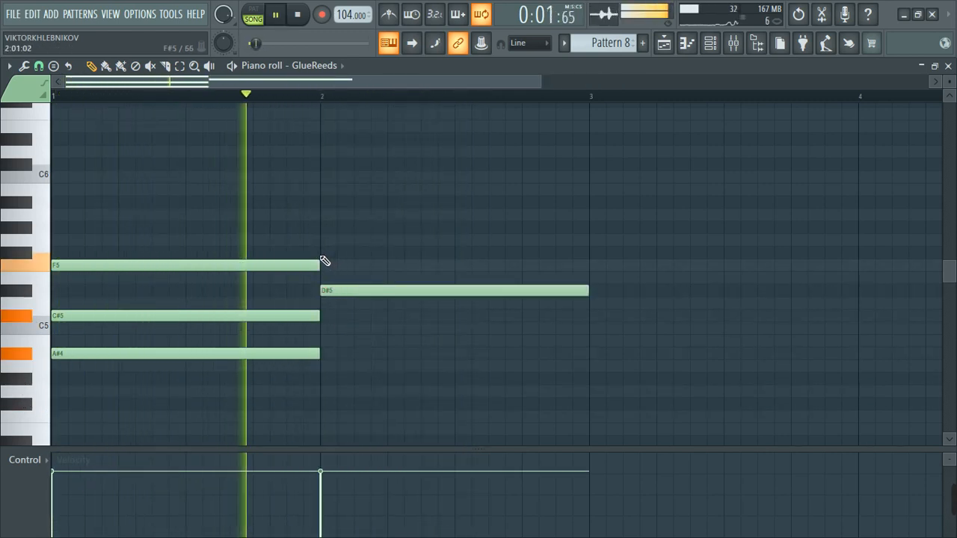
left_click(324, 253)
key("space")
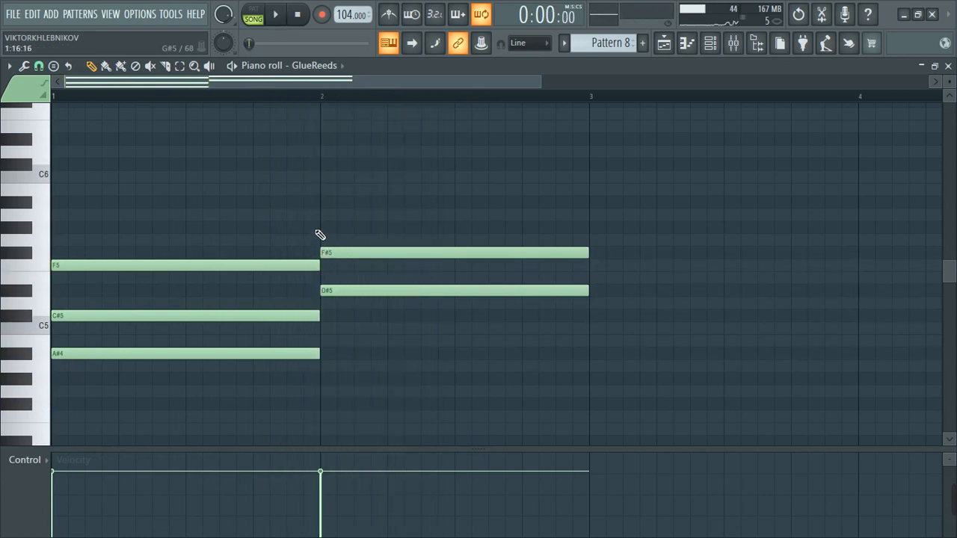
left_click(326, 216)
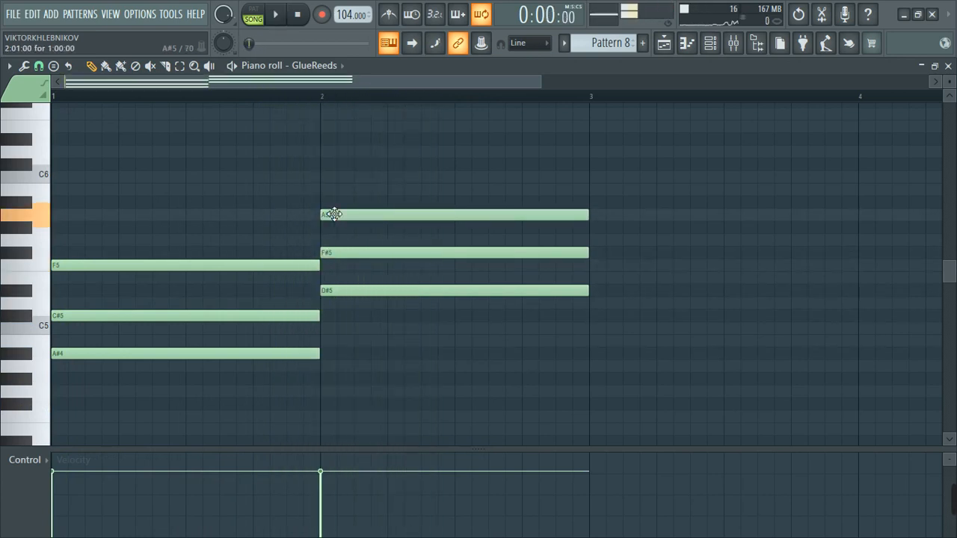
left_click_drag(334, 214, 335, 206)
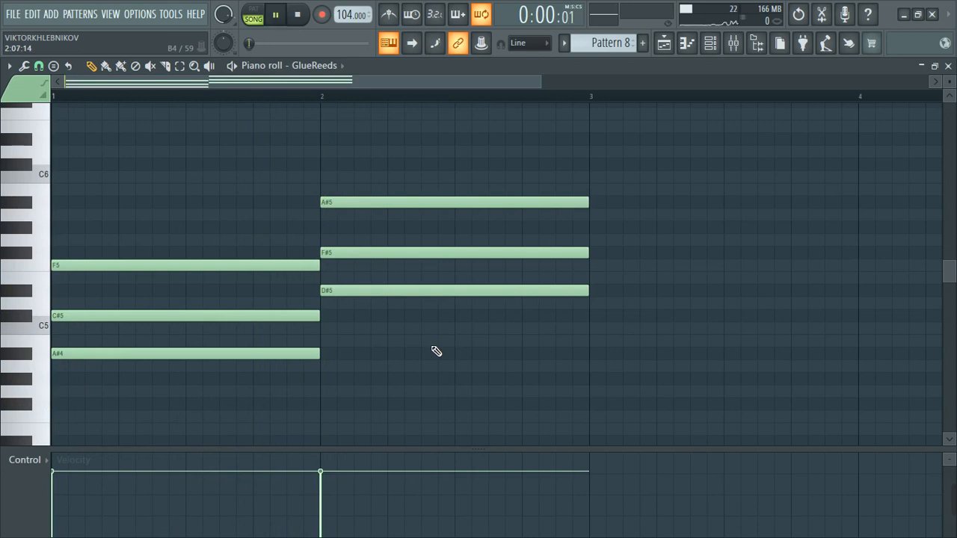
key("space")
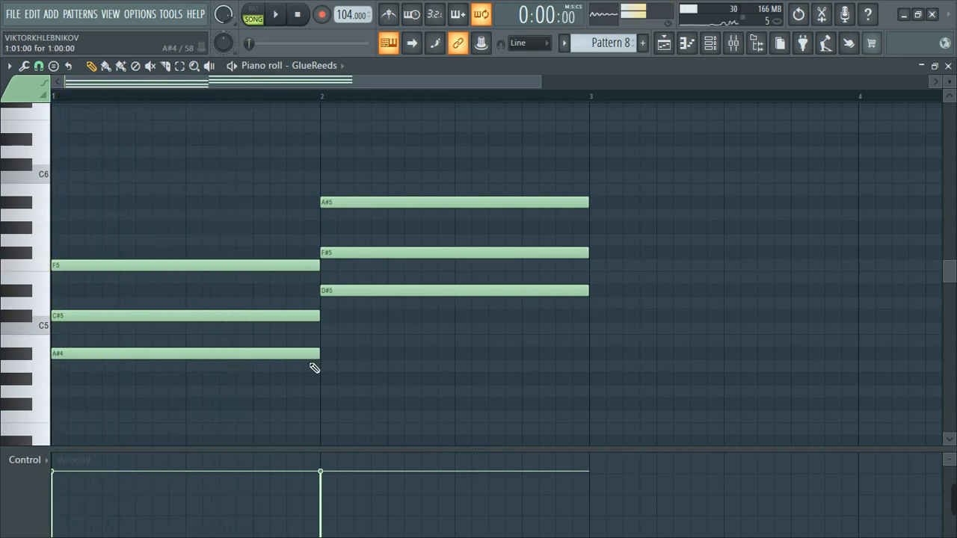
Step: Shorten the first chord to six steps, move the second chord to start right after it at 1:07:00, and play both back
left_click_drag(314, 368, 163, 272)
left_click_drag(413, 349, 406, 210)
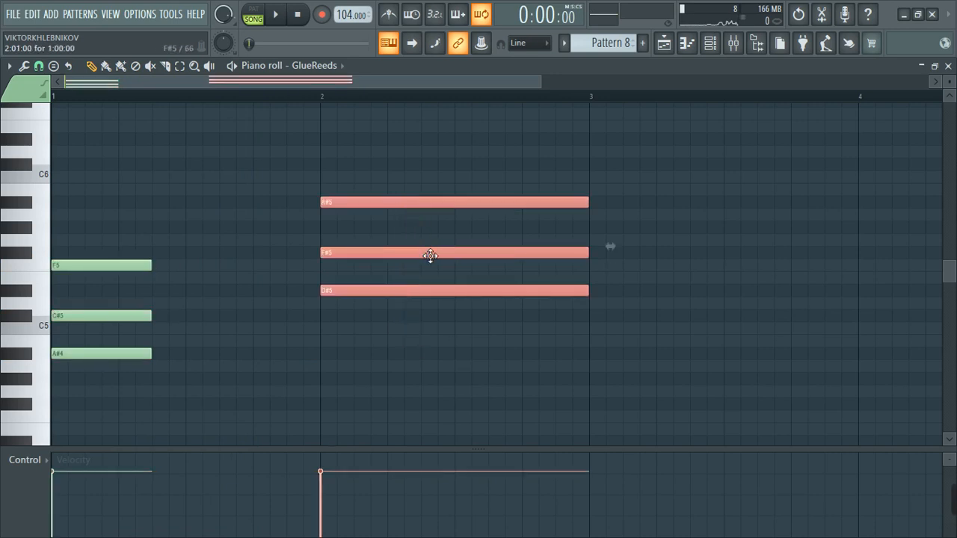
left_click_drag(429, 259, 269, 264)
key("space")
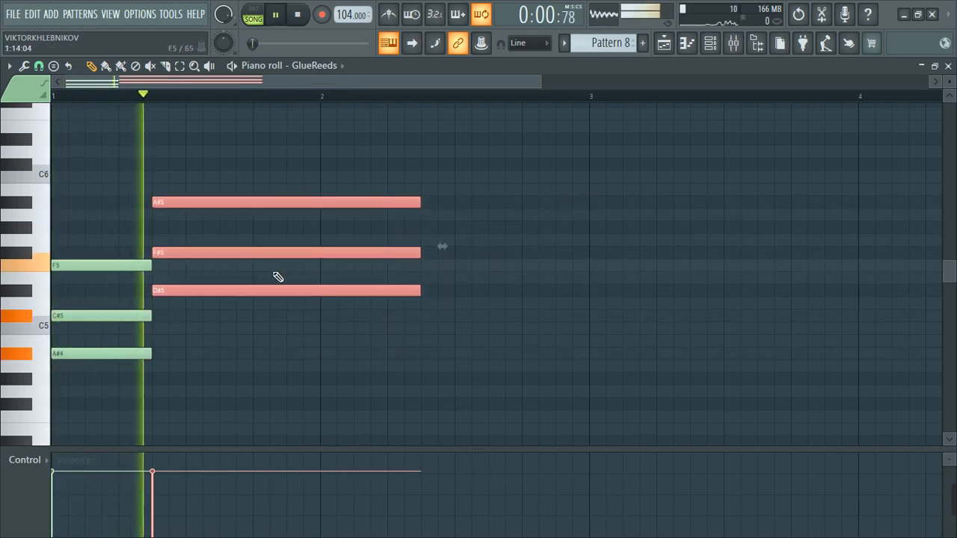
key("space")
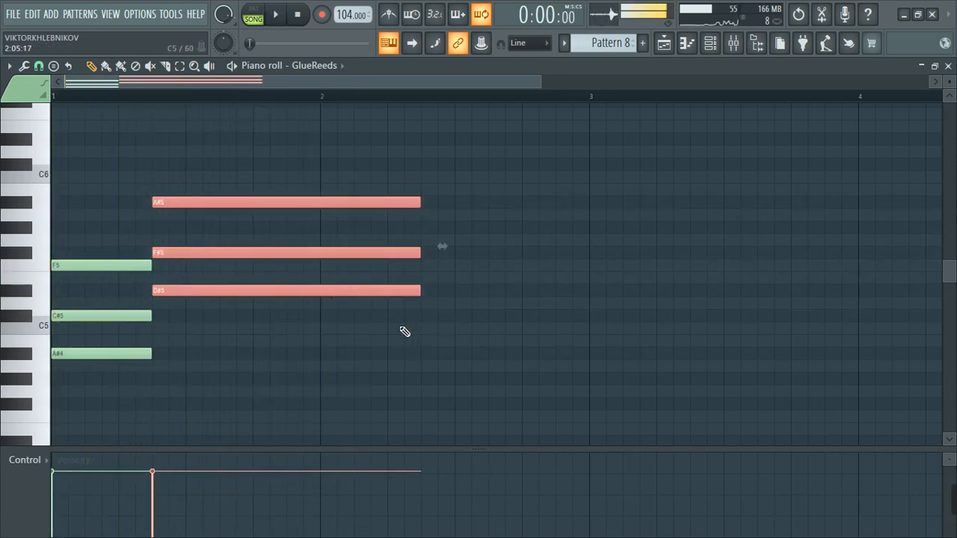
left_click_drag(320, 346, 300, 182)
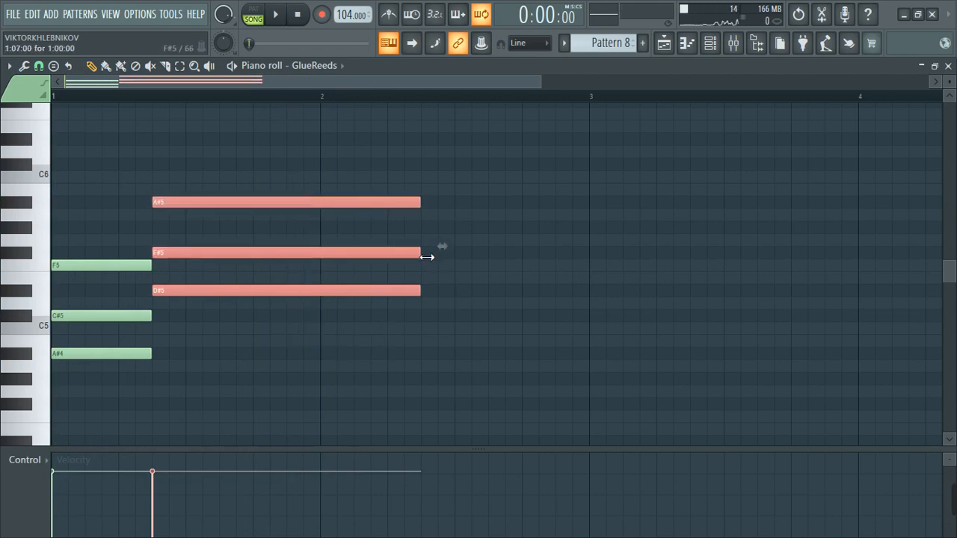
Step: Shorten the second chord to end at bar 2 and copy both bar 1 chords into bar 2
left_click_drag(427, 257, 303, 275)
left_click_drag(215, 409, 90, 206)
left_click_drag(105, 329, 368, 347)
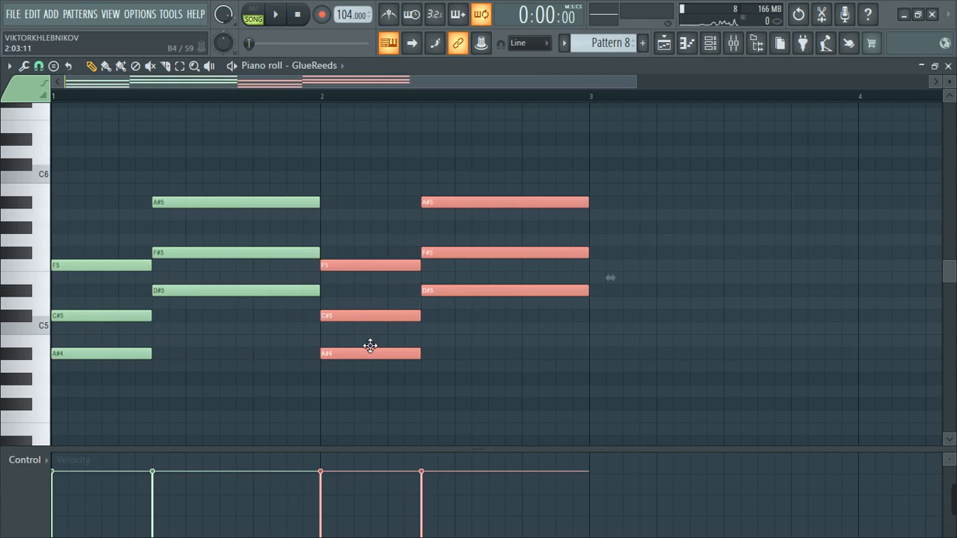
Step: Add C#5 and F5 notes to the second chord of bar 2, both starting at 2:07:00 and ending at bar 3
left_click(33, 320)
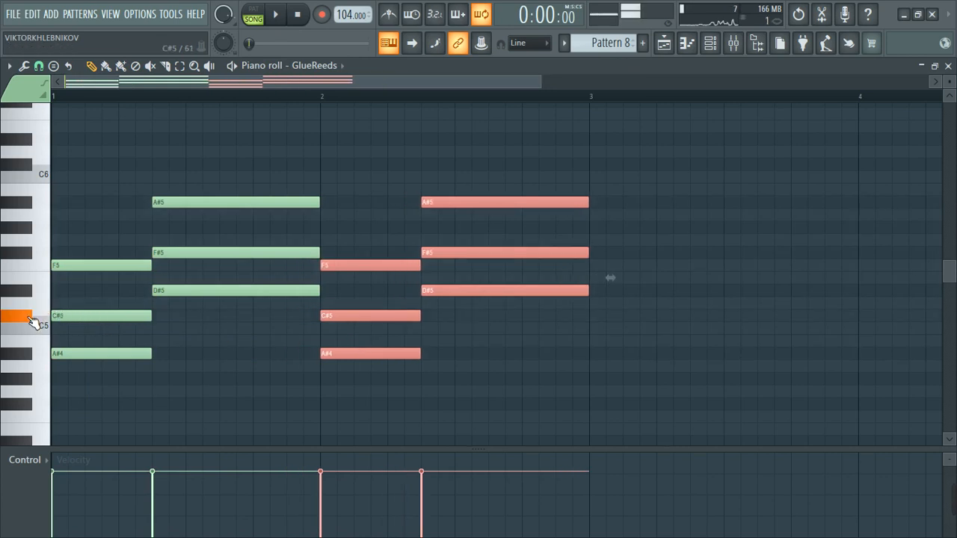
left_click(449, 318)
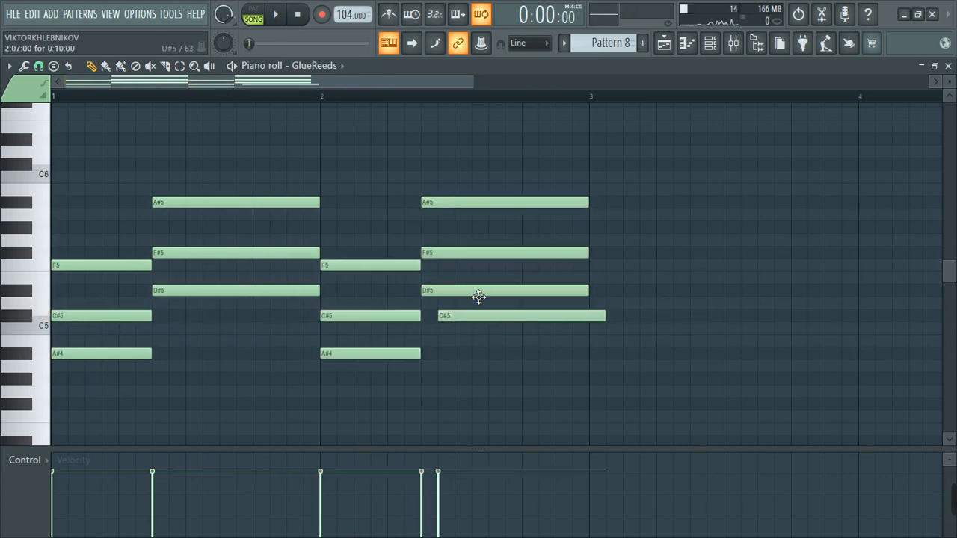
left_click(465, 329)
right_click(469, 318)
mouse_move(479, 330)
left_mouse_down()
mouse_move(438, 318)
mouse_move(476, 323)
left_mouse_up()
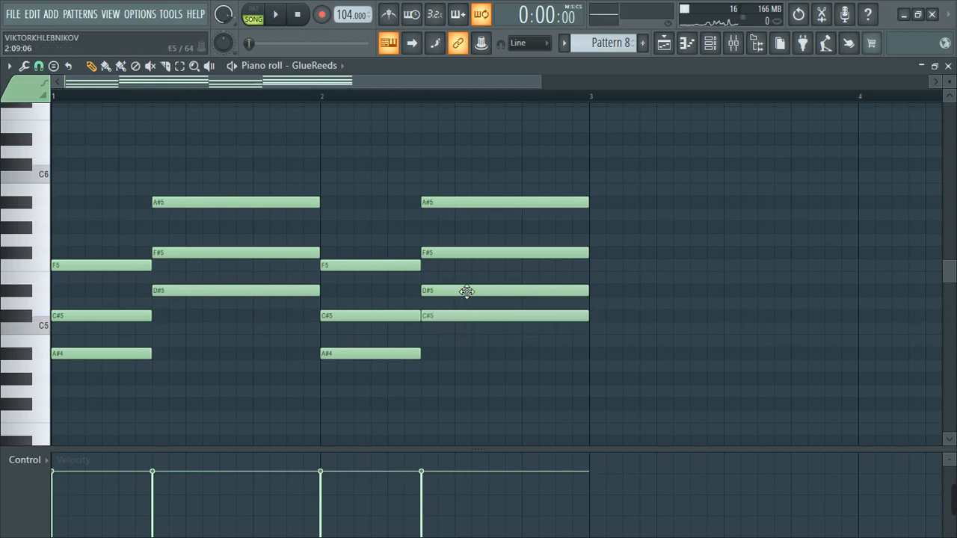
left_click(466, 264)
left_click_drag(461, 263, 444, 267)
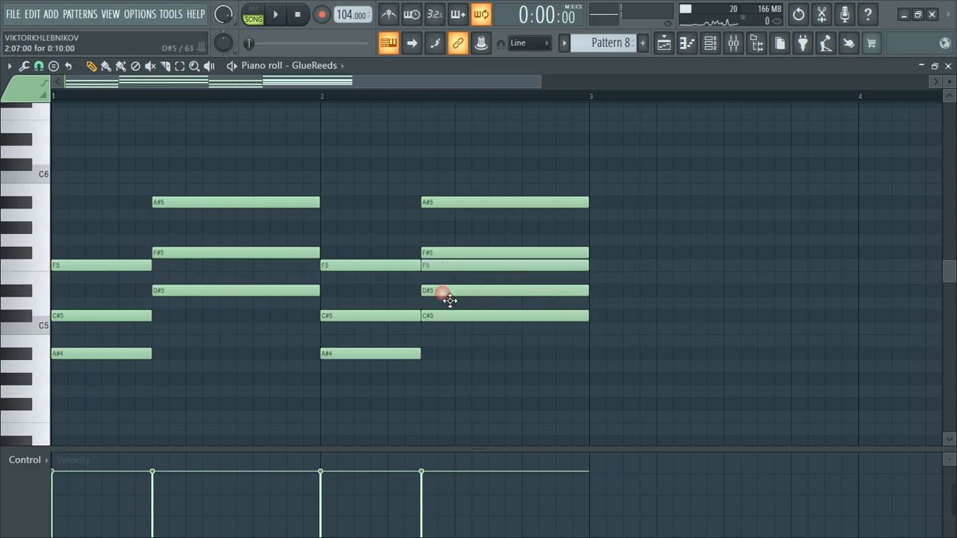
Step: Delete D#5 and F#5 from the last chord of bar 2, lower its A#5 to G#5, and play the progression back
right_click(452, 293)
right_click(458, 257)
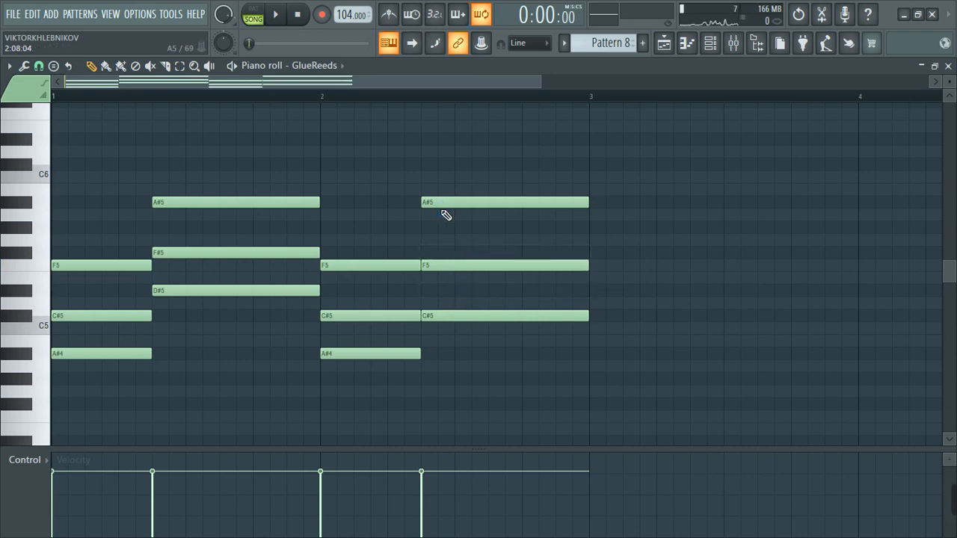
left_click_drag(447, 205, 453, 241)
key("space")
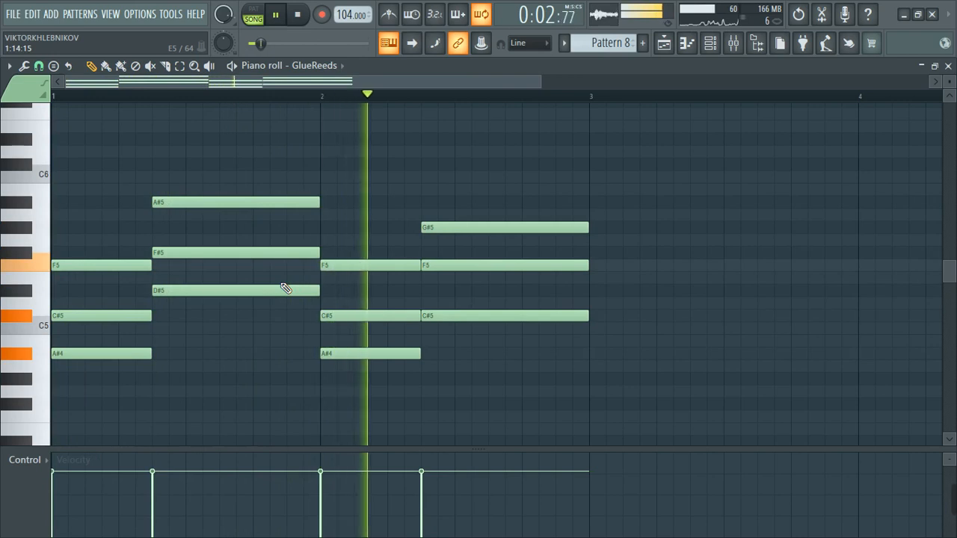
key("space")
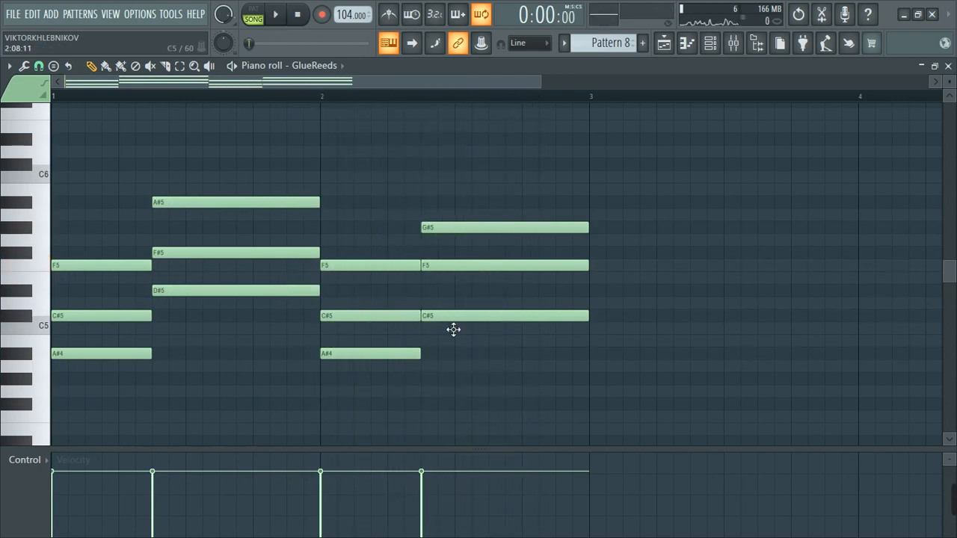
Step: Lower the three notes of the last chord in bar 2 to C5, D#5 and F#5, and play it back
left_click_drag(454, 342, 448, 340)
left_click_drag(447, 270, 446, 306)
left_click_drag(459, 238, 461, 267)
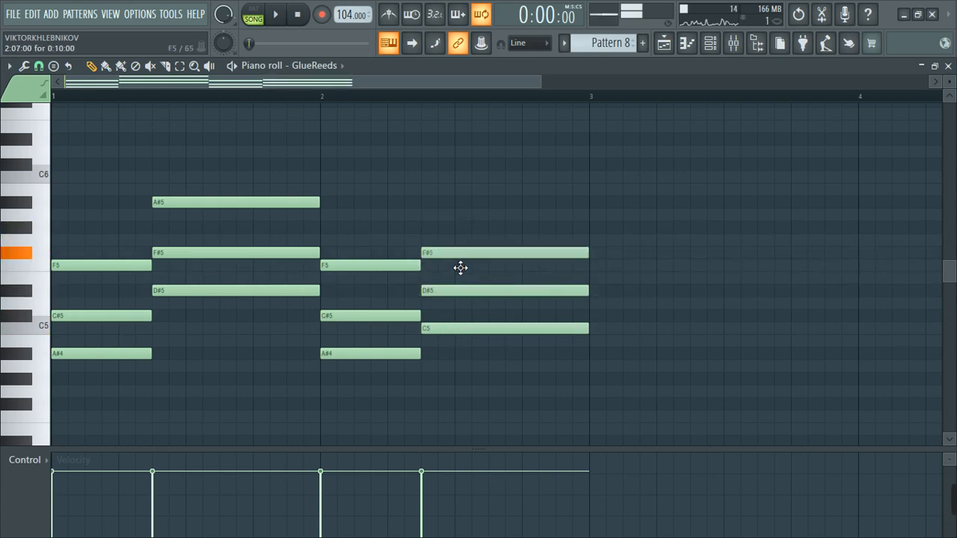
key("space")
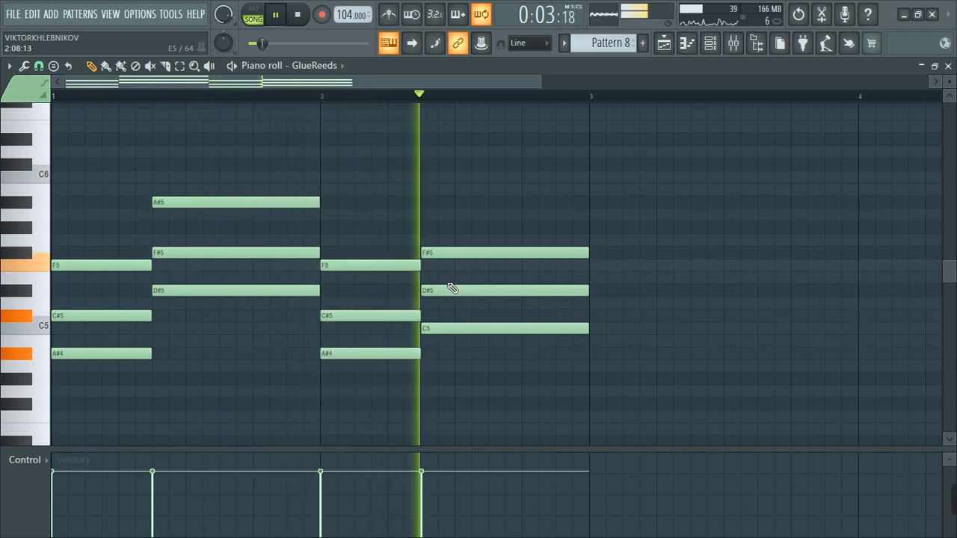
key("space")
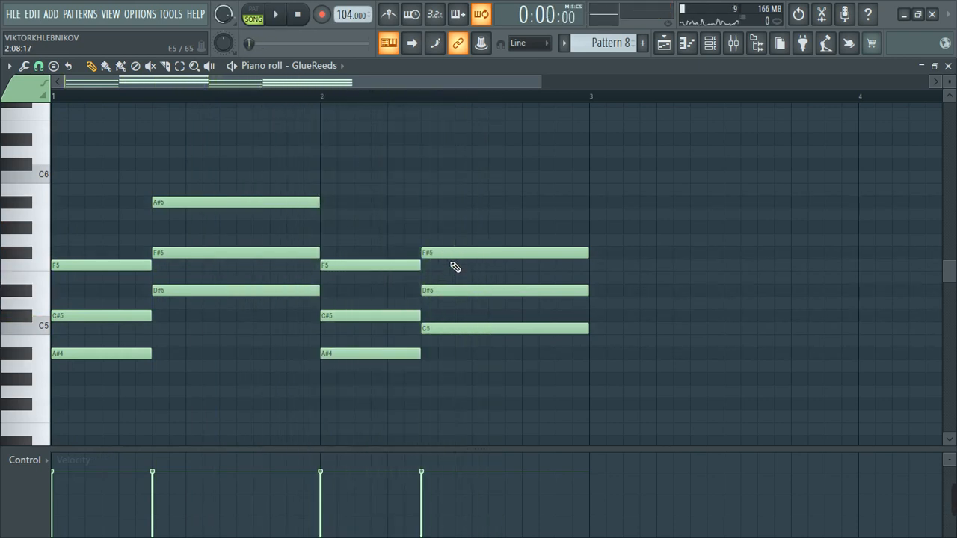
Step: Raise the top note of the last chord in bar 2 to G#5 and play the progression back twice
left_click_drag(457, 245, 454, 222)
key("space")
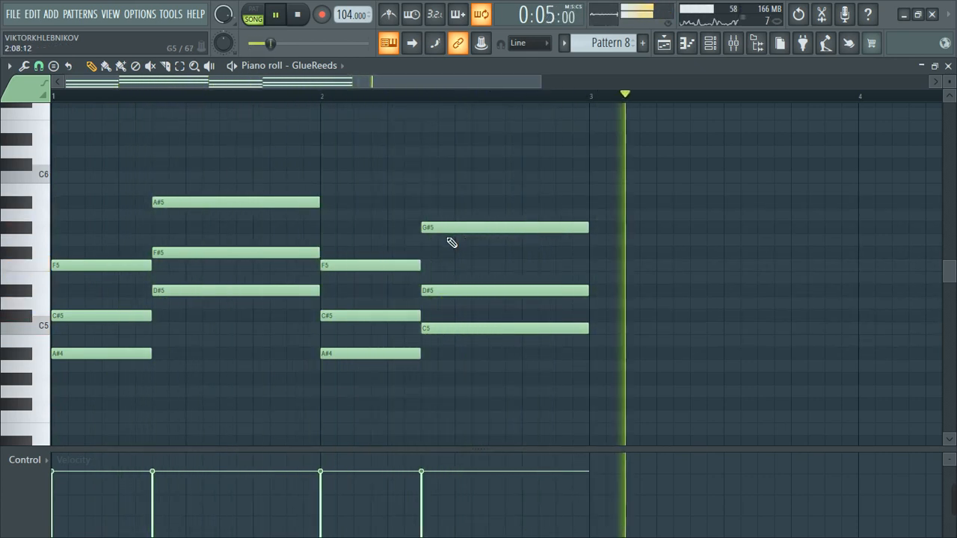
key("space")
key("space")
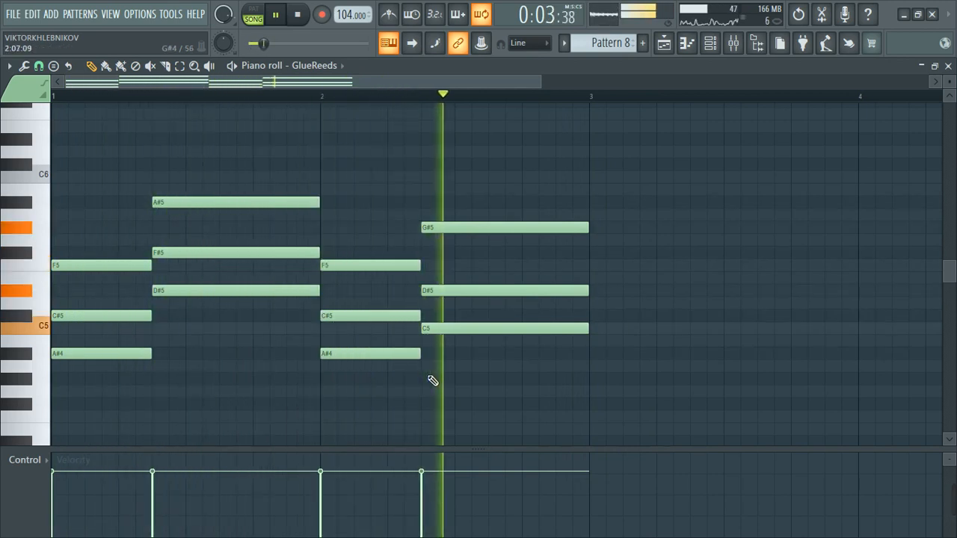
key("space")
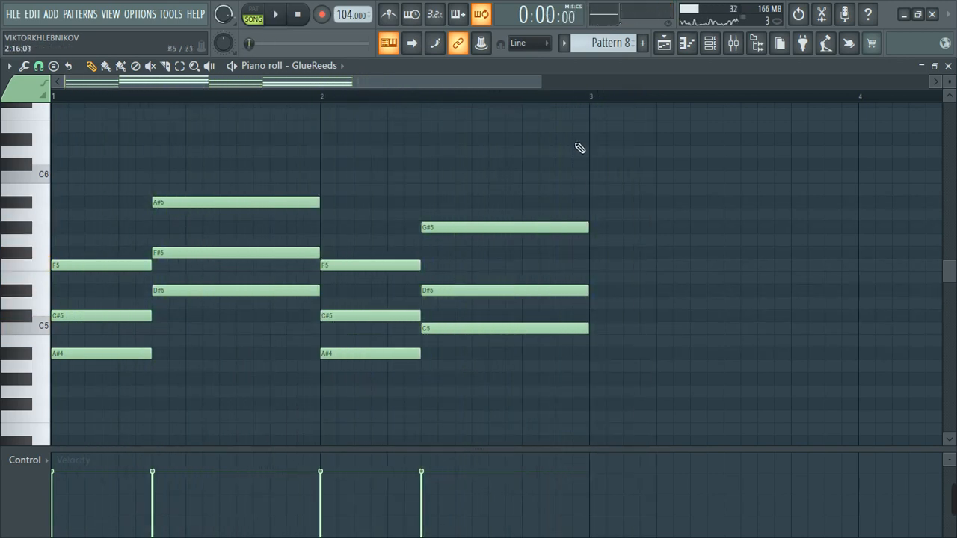
Step: Copy the whole two-bar chord progression into bars 3 and 4 and play it back
left_click_drag(613, 406, 52, 135)
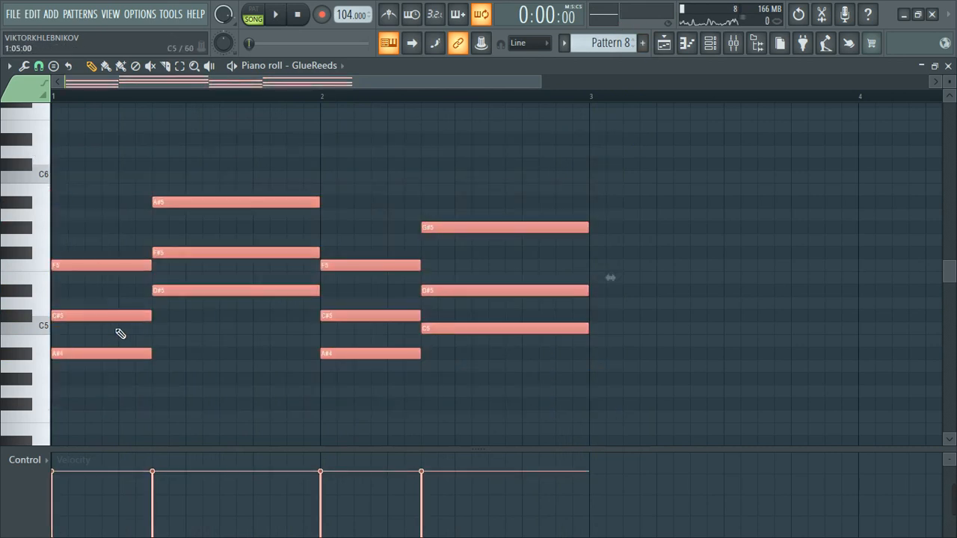
left_click_drag(155, 322, 650, 327)
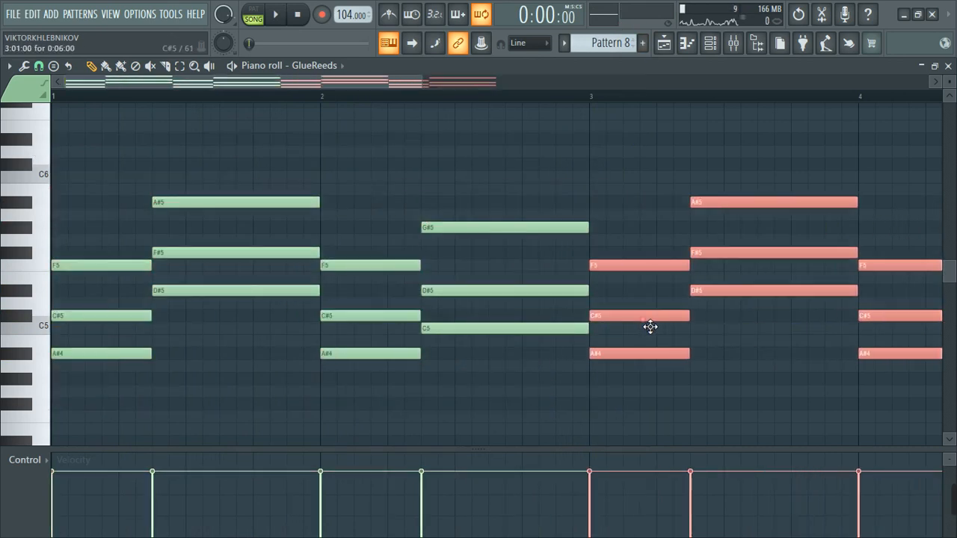
key("space")
scroll(423, 238, "down", 4)
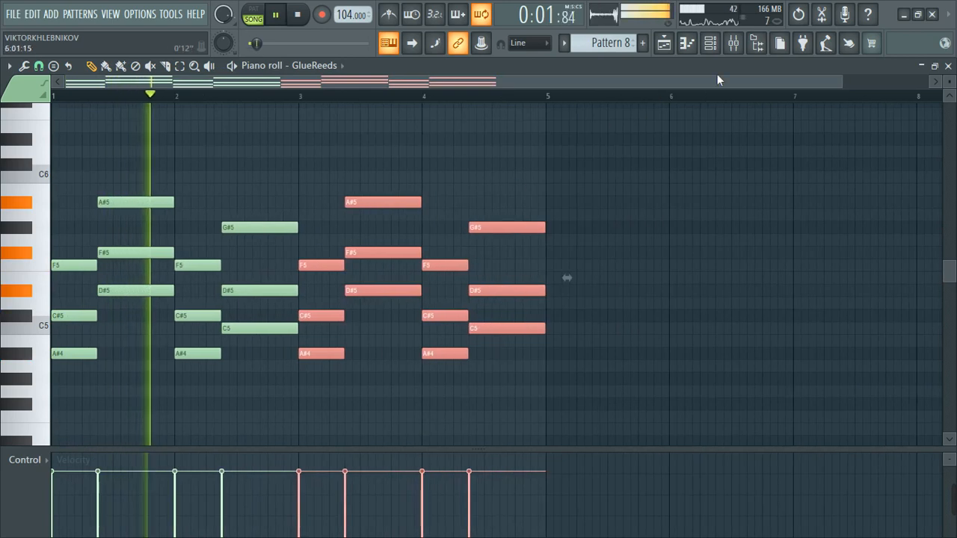
left_click(686, 50)
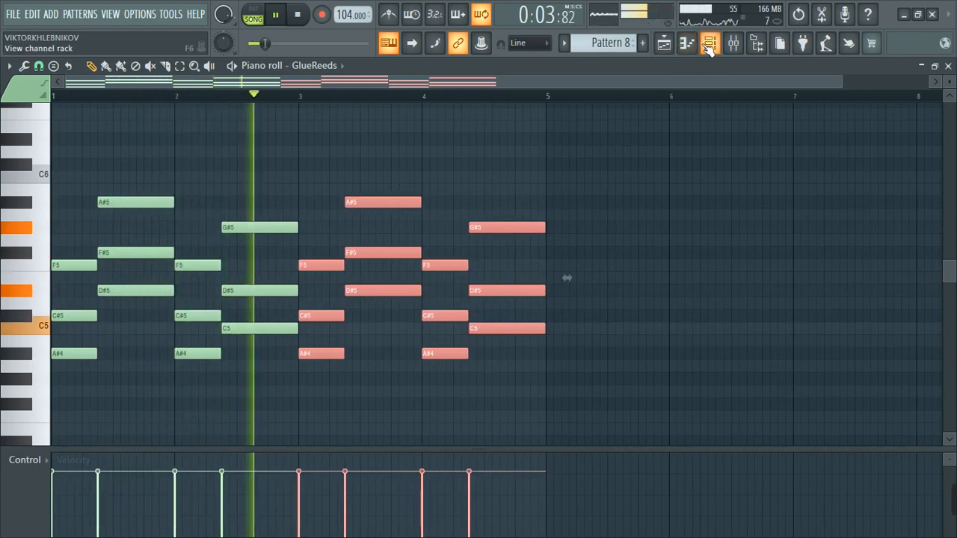
scroll(208, 321, "up", 3)
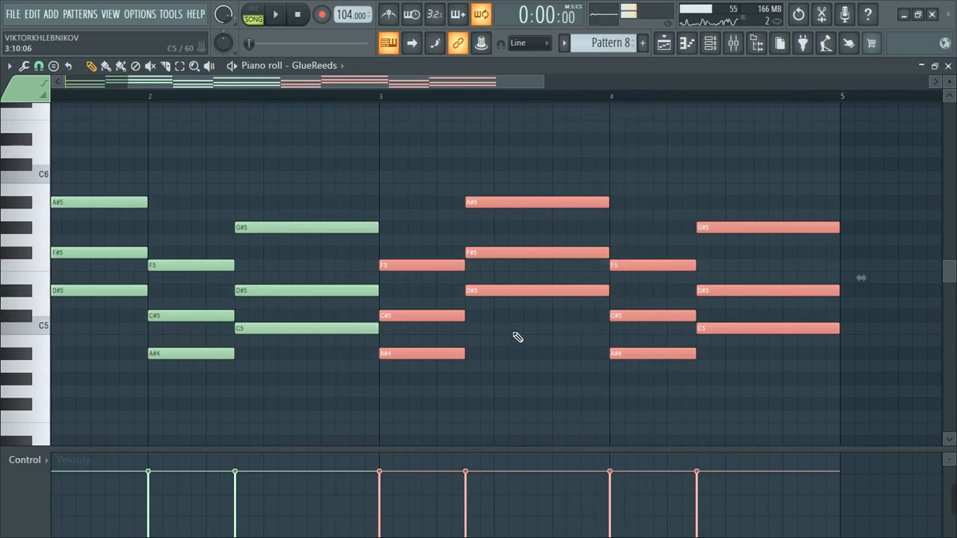
scroll(254, 353, "up", 3)
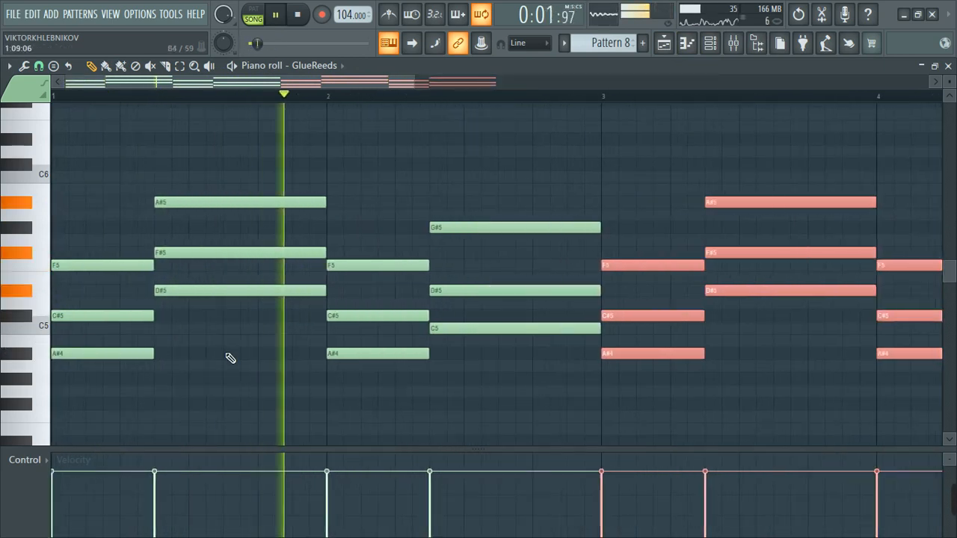
Step: Move the second chord of bar 1 four steps later to 1:11:00 and trim it to end at bar 2
left_click_drag(250, 354, 242, 188)
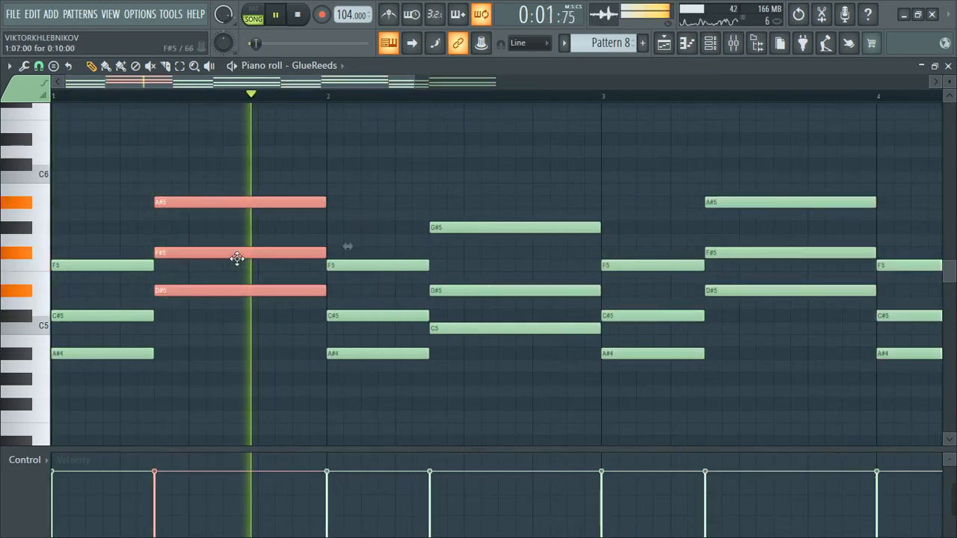
key("space")
left_click_drag(235, 256, 299, 259)
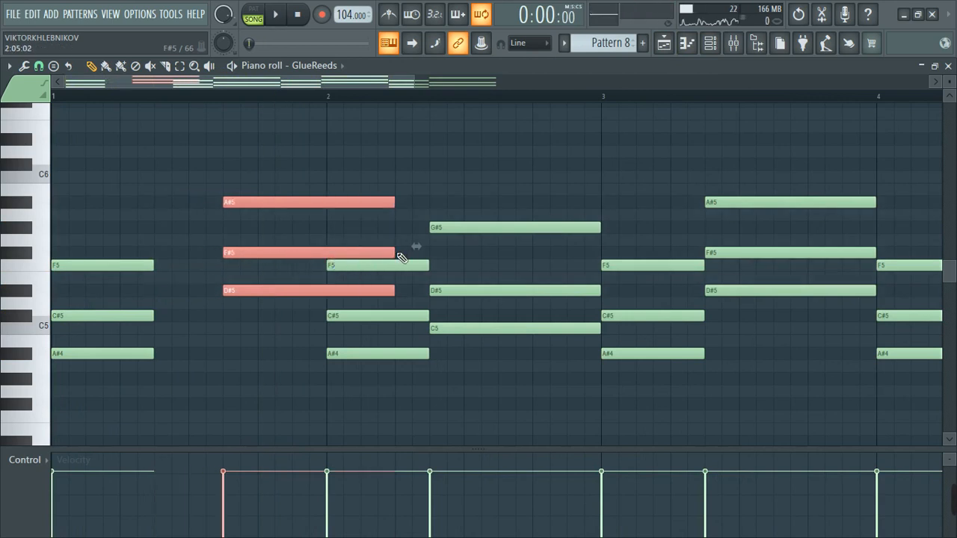
left_click_drag(402, 255, 342, 254)
Step: Lengthen the first chord of bar 1 to ten steps so it meets the second chord, and play it back
left_click_drag(231, 409, 70, 250)
left_click_drag(129, 385, 109, 241)
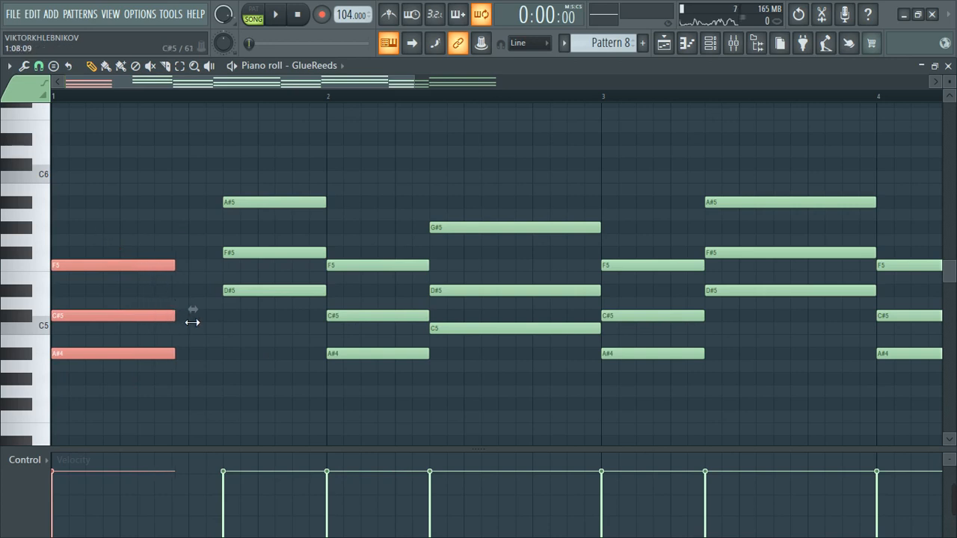
left_click_drag(192, 321, 224, 323)
key("space")
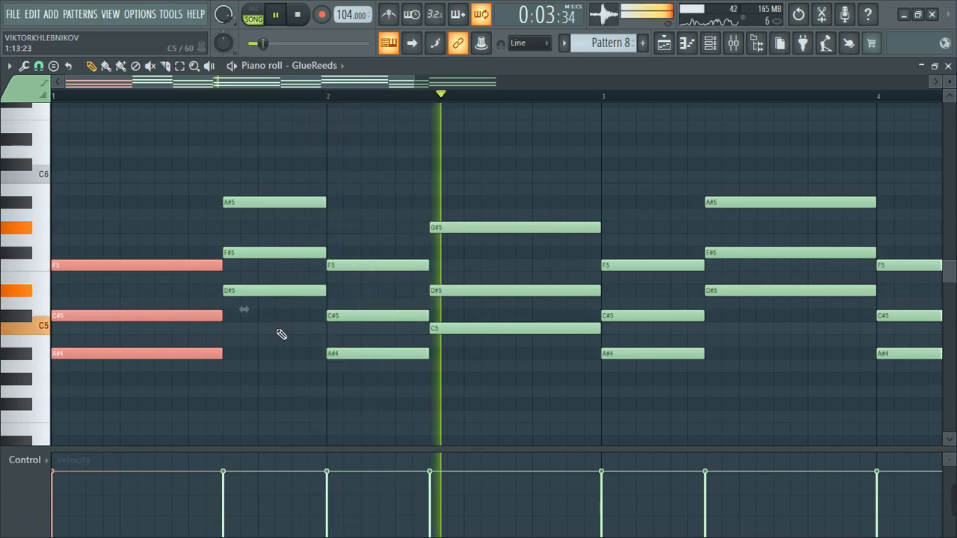
scroll(240, 338, "down", 2)
key("space")
right_click(352, 329)
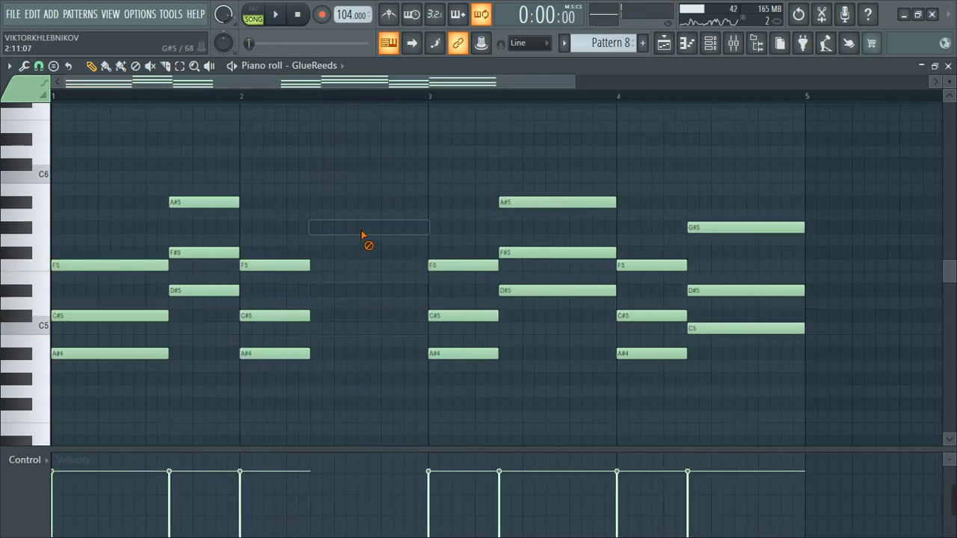
left_click_drag(315, 381, 293, 273)
key("ctrl+z")
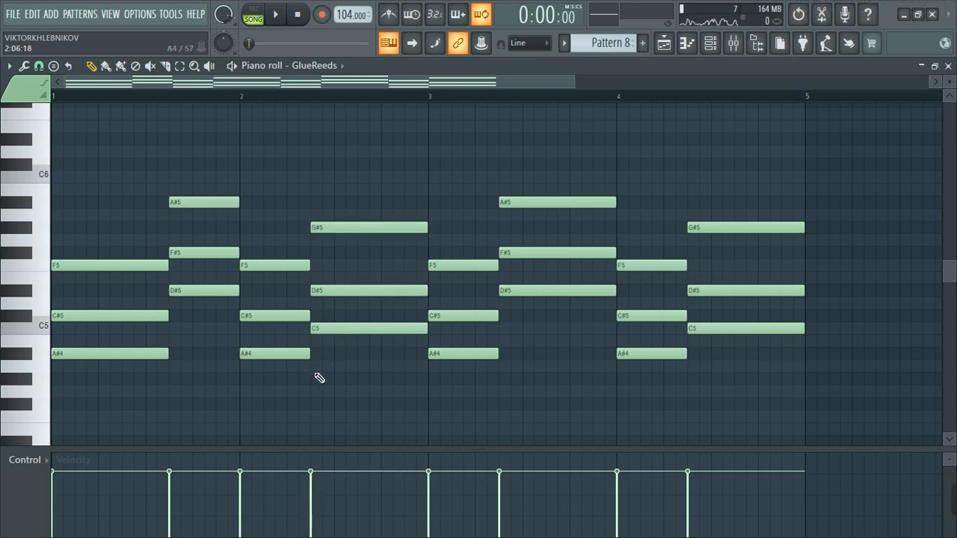
Step: Shorten the last chord of bar 2 to start at 2:11:00 and lengthen the chord before it to ten steps
left_click_drag(349, 385, 349, 223)
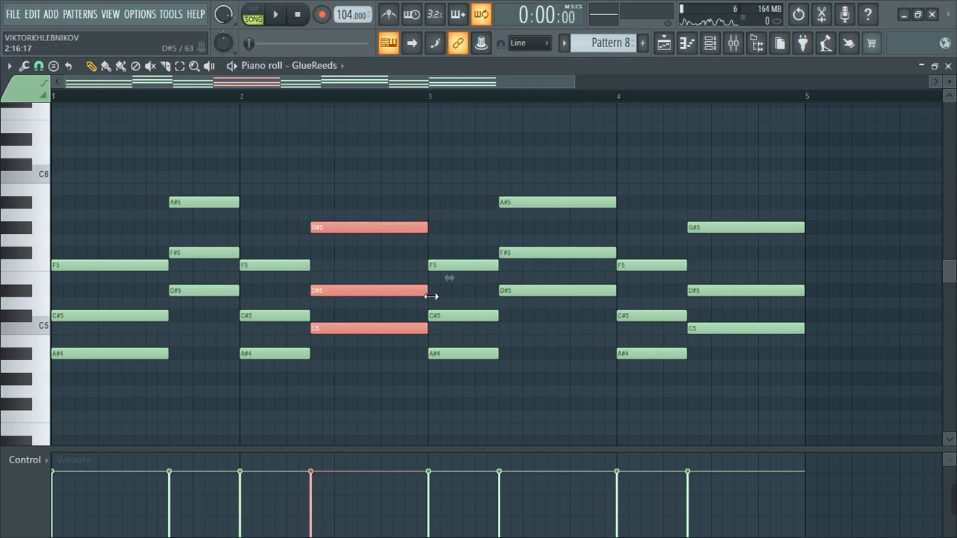
mouse_move(432, 297)
left_mouse_down()
mouse_move(388, 294)
mouse_move(415, 297)
left_mouse_up()
left_click_drag(306, 406, 278, 279)
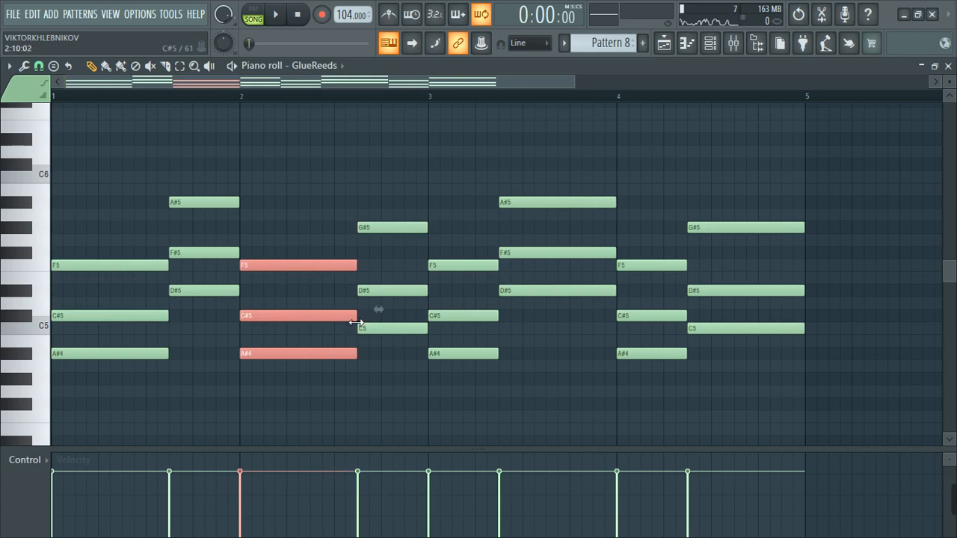
Step: Delete all the chord notes in bars 3 and 4
right_click(483, 353)
right_click(487, 316)
right_click(516, 254)
right_click(542, 291)
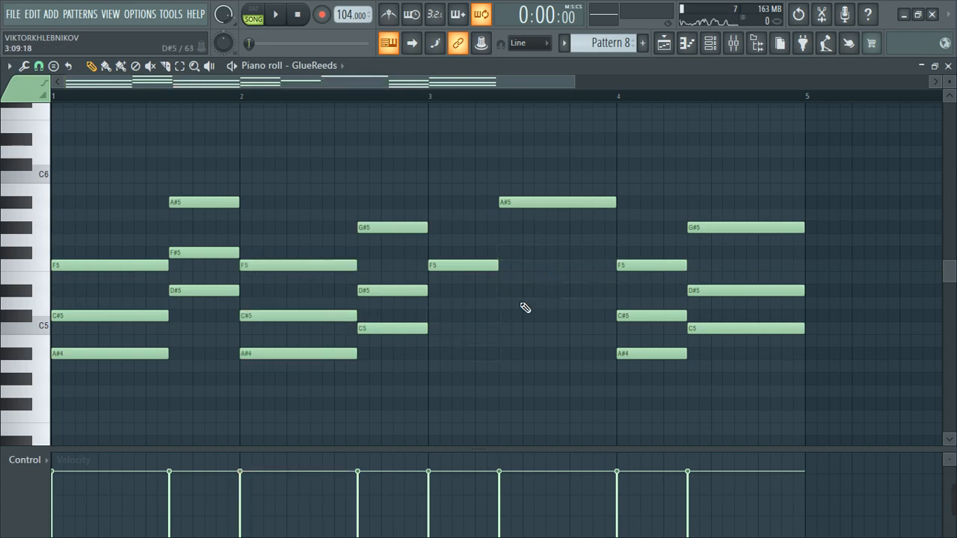
right_click(486, 265)
right_click(545, 202)
right_click(651, 266)
right_click(651, 315)
right_click(717, 329)
right_click(718, 227)
right_click(692, 291)
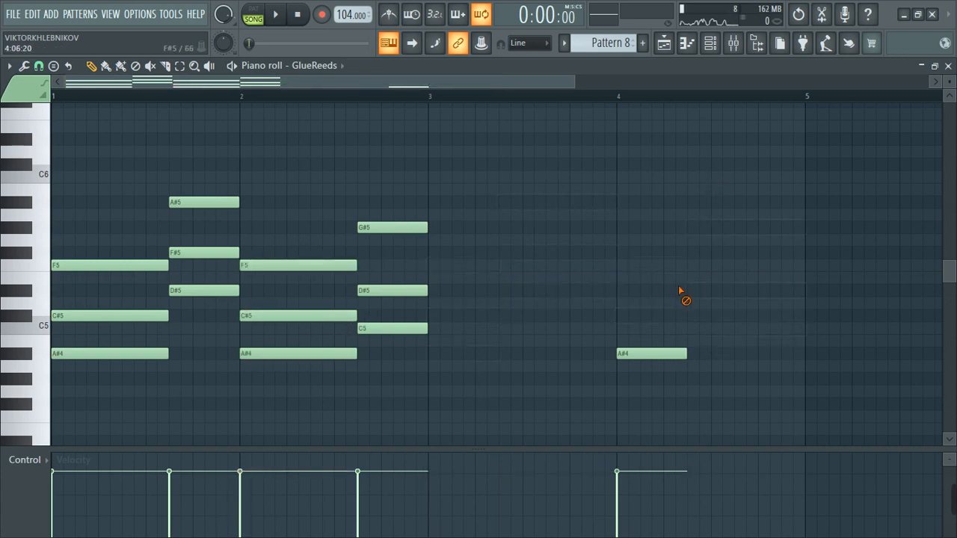
right_click(657, 353)
Step: Duplicate the revised two-bar progression into bars 3 and 4, play it back, and show the channel rack
key("ctrl+b")
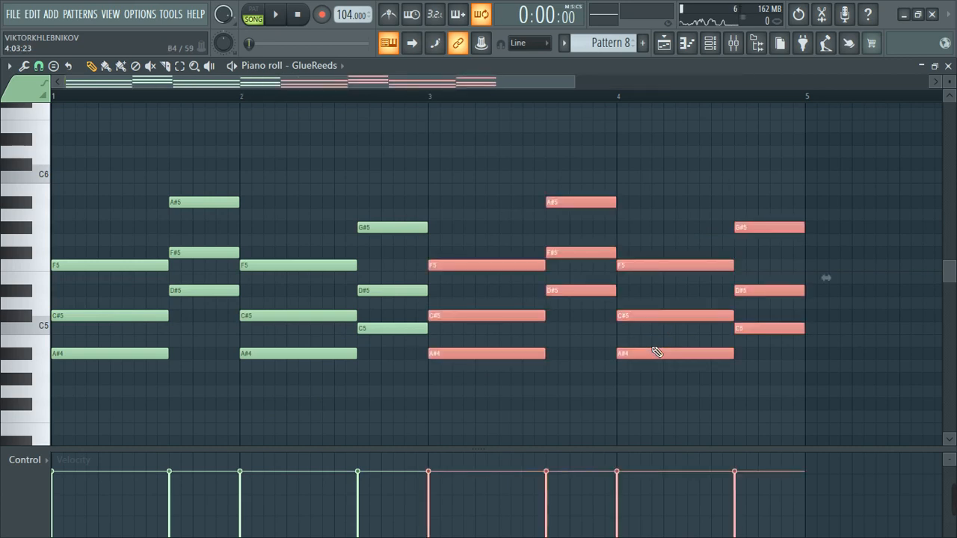
key("space")
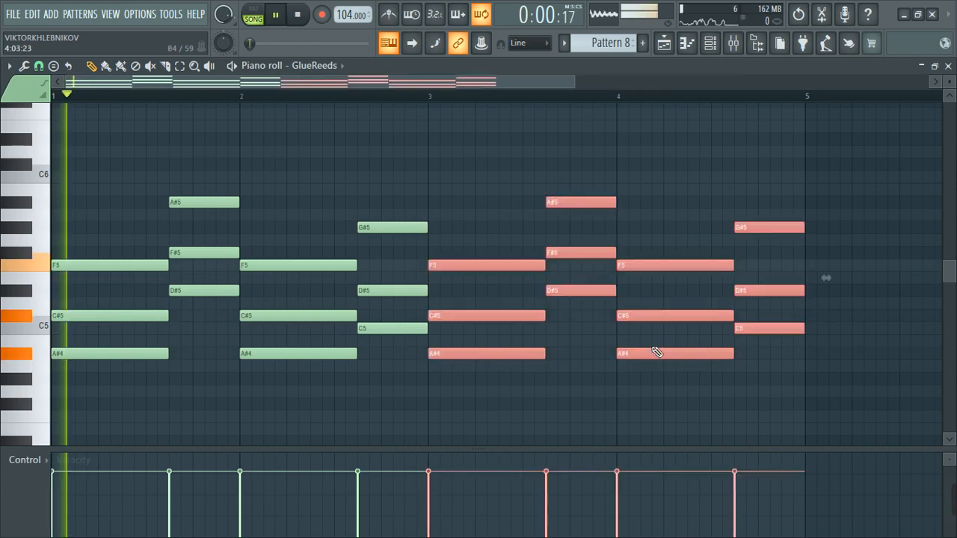
left_click(712, 45)
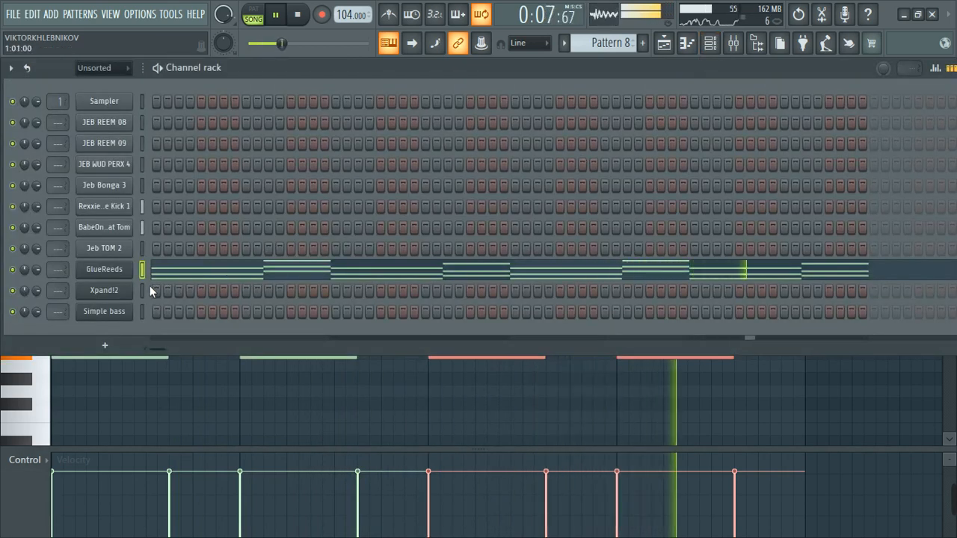
key("space")
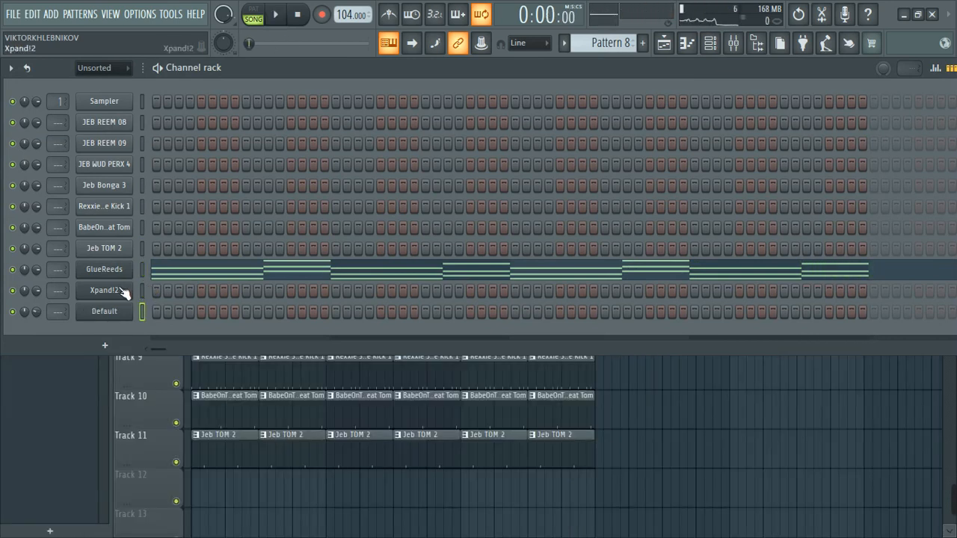
Step: Start and stop playback, and open the Harmor plugin window of the Default channel
key("space")
key("space")
left_click(107, 315)
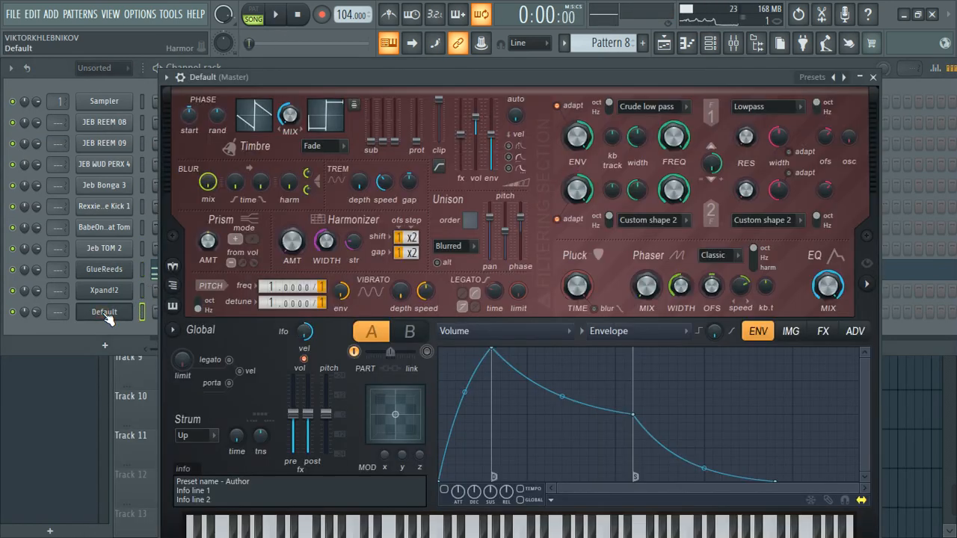
Step: Load the Arp preset Overeffected into the Harmor plugin and audition it with two notes on its keyboard
left_click_drag(294, 84, 347, 76)
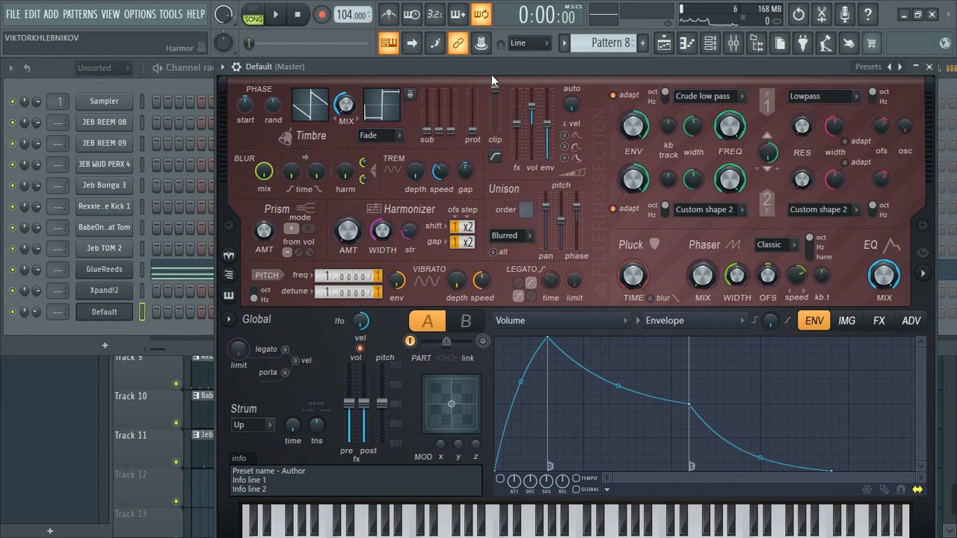
mouse_move(521, 66)
left_mouse_down()
mouse_move(471, 77)
mouse_move(474, 67)
mouse_move(526, 69)
left_mouse_up()
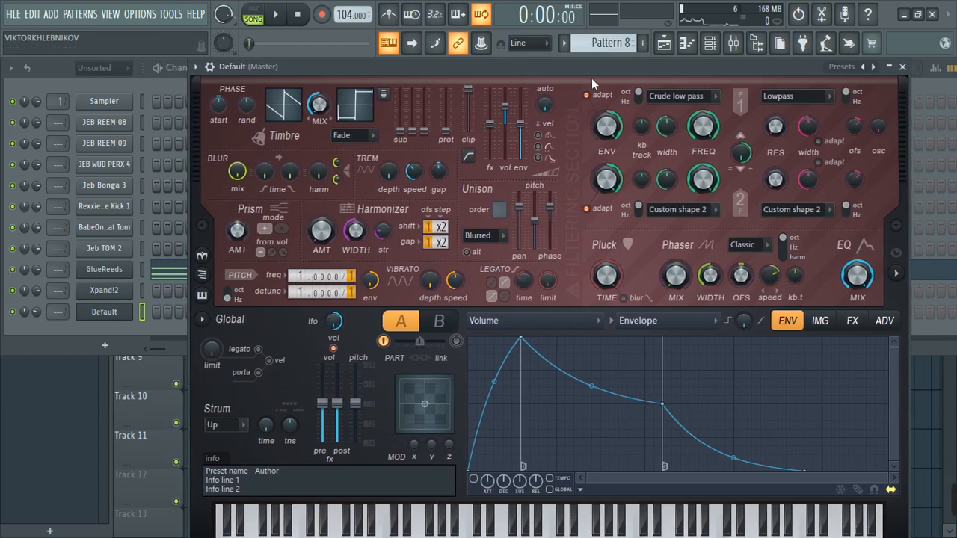
left_click(840, 68)
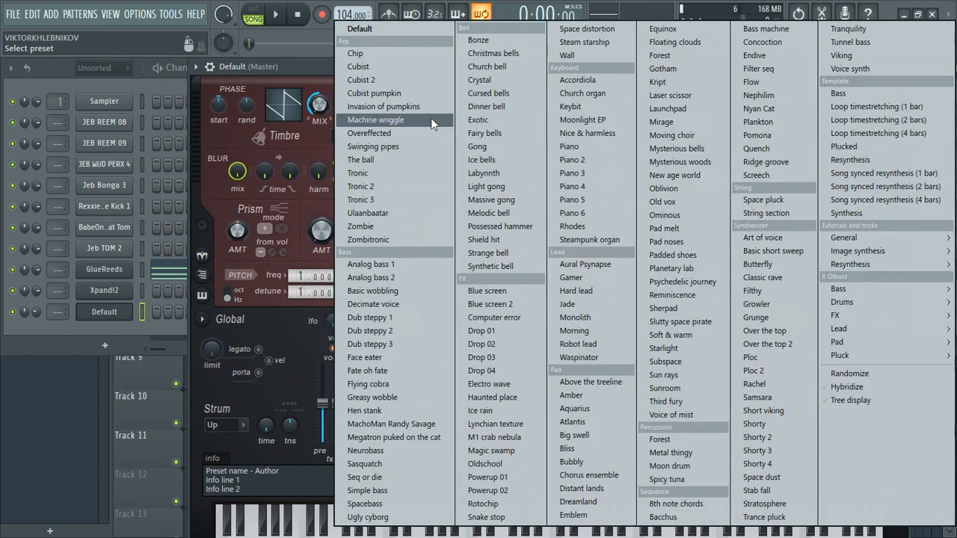
left_click(364, 132)
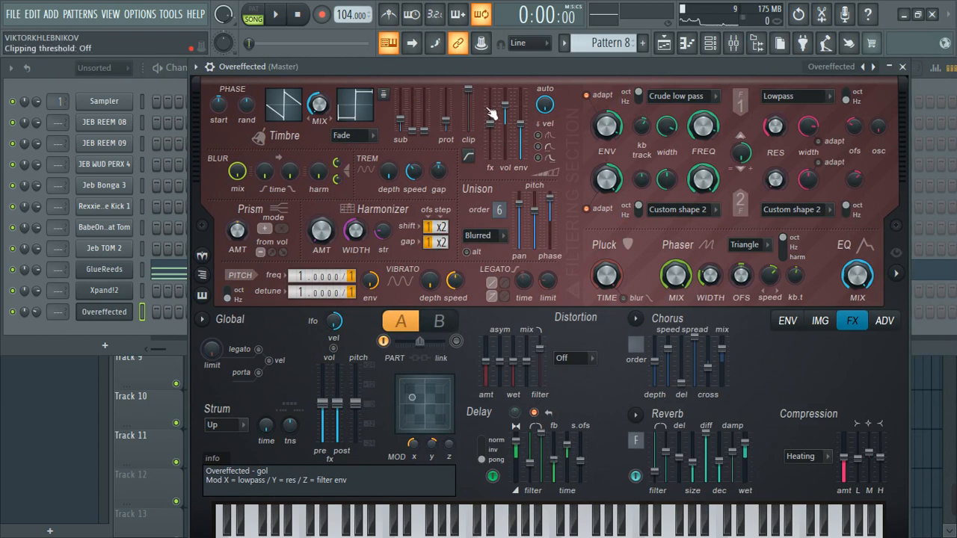
left_click_drag(512, 69, 541, 68)
left_click(565, 516)
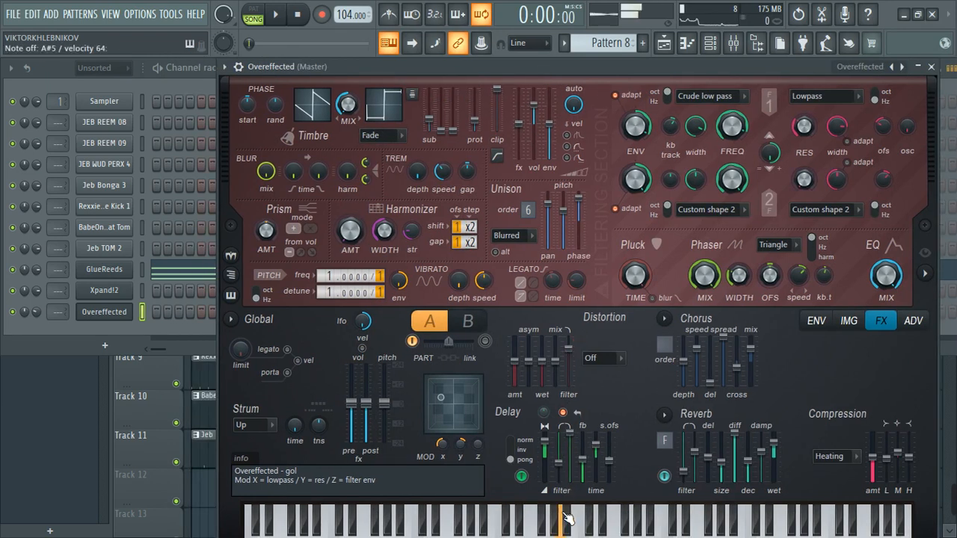
left_click(535, 522)
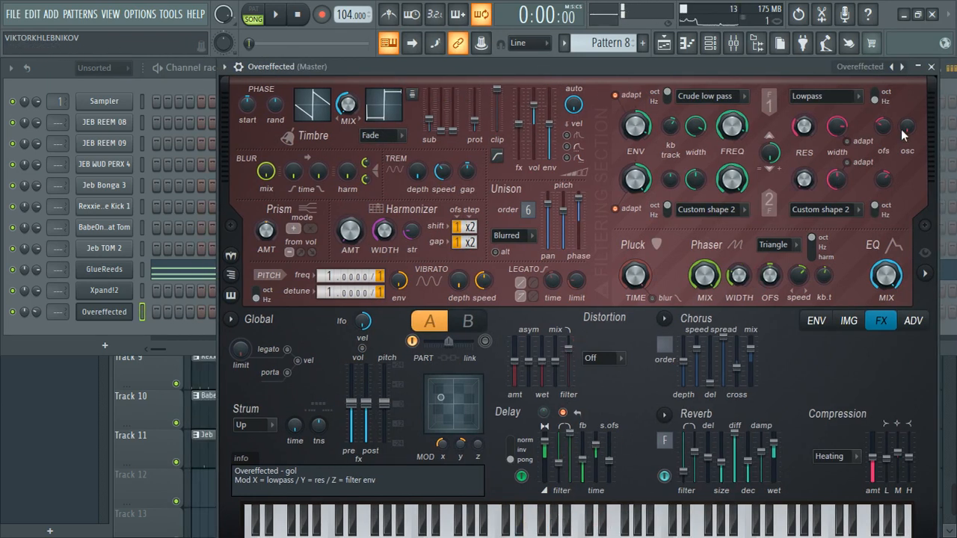
left_click(932, 66)
Step: Copy the GlueReeds chord notes and paste them into the Overeffected channel
right_click(102, 314)
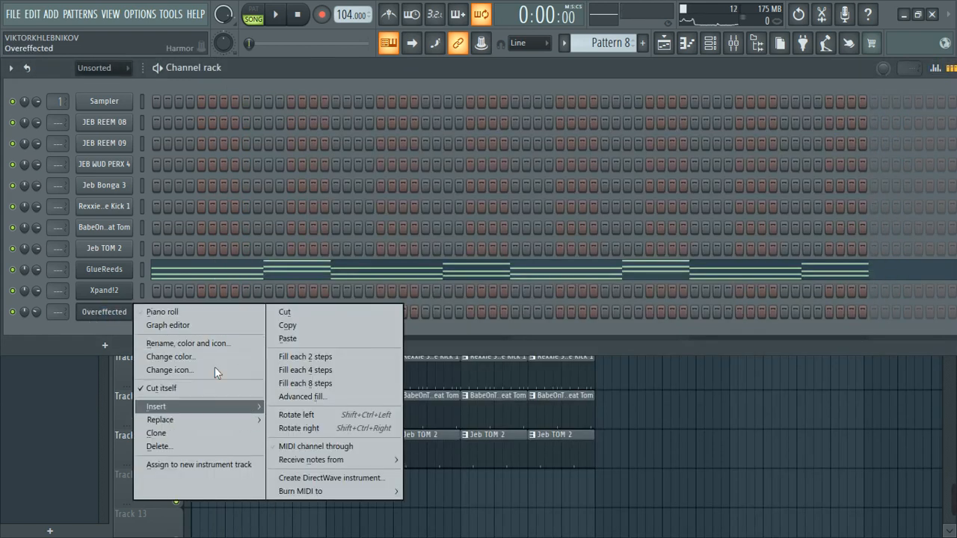
right_click(131, 272)
left_click(284, 284)
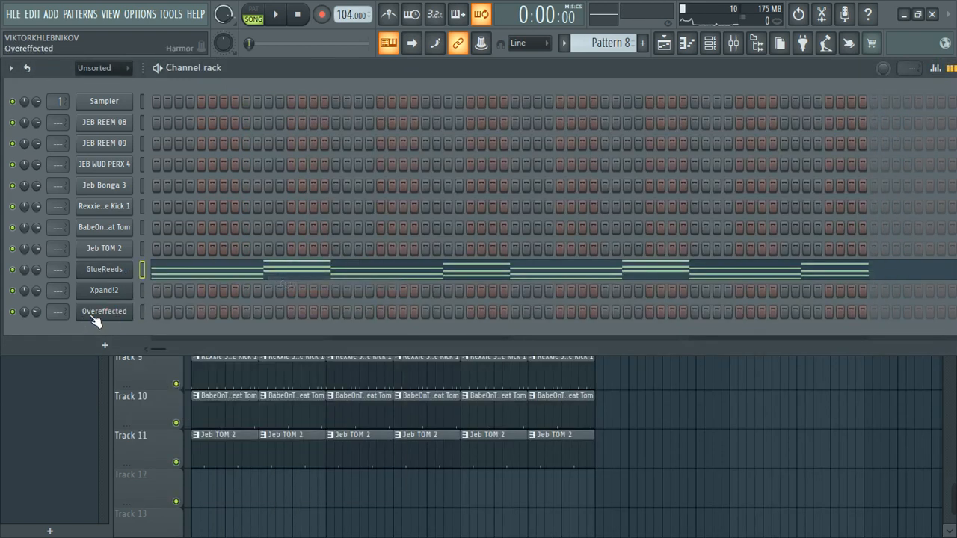
right_click(120, 313)
left_click(289, 336)
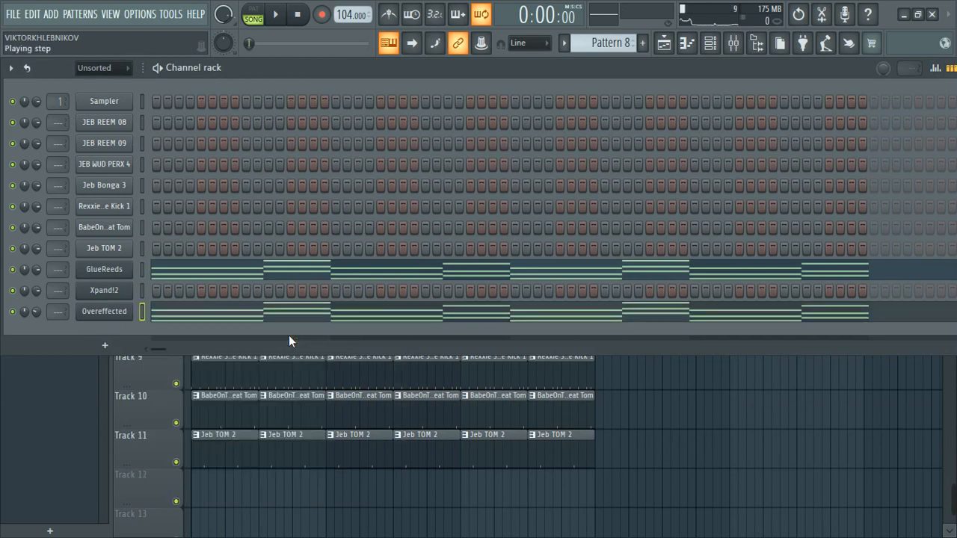
Step: Play the song twice from the start to hear the Overeffected channel with the GlueReeds chords, stopping each time
left_click(111, 315)
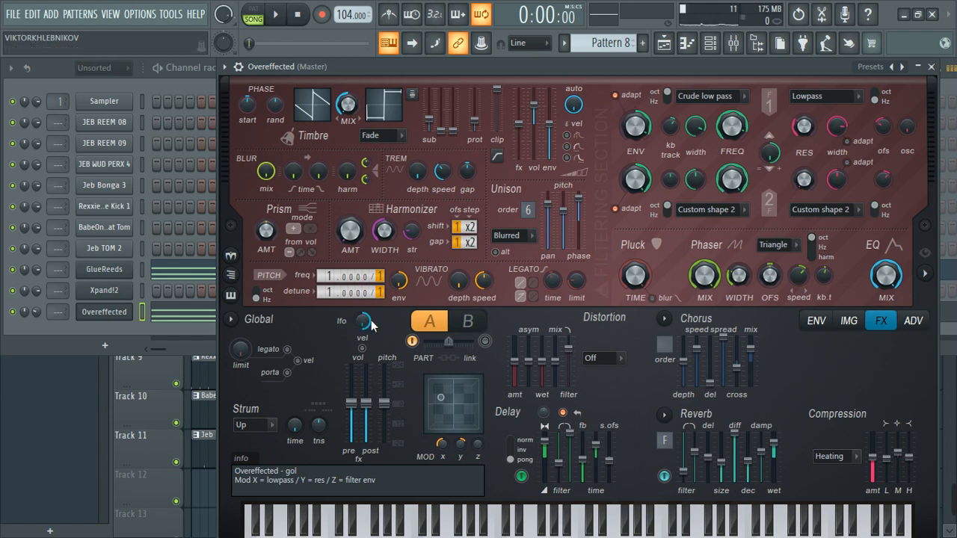
left_click(132, 331)
key("space")
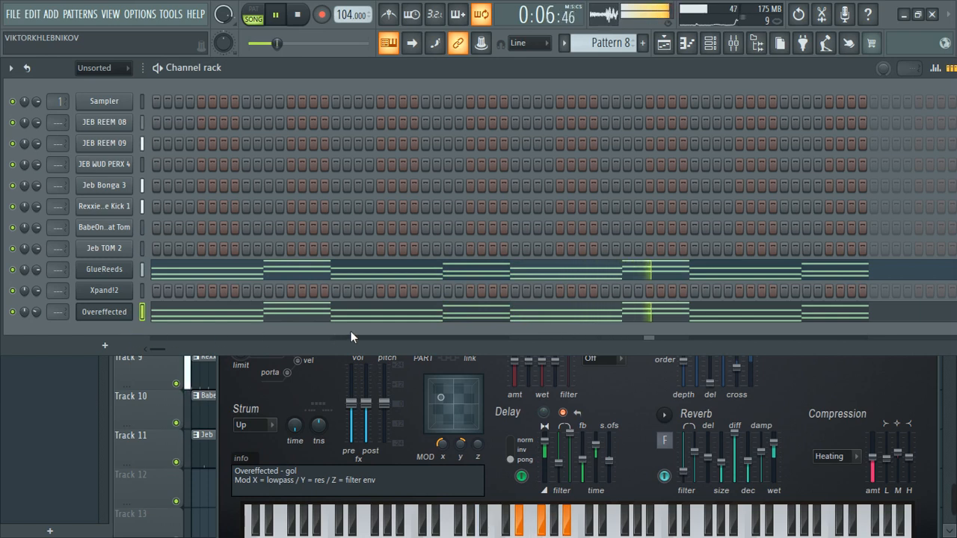
key("space")
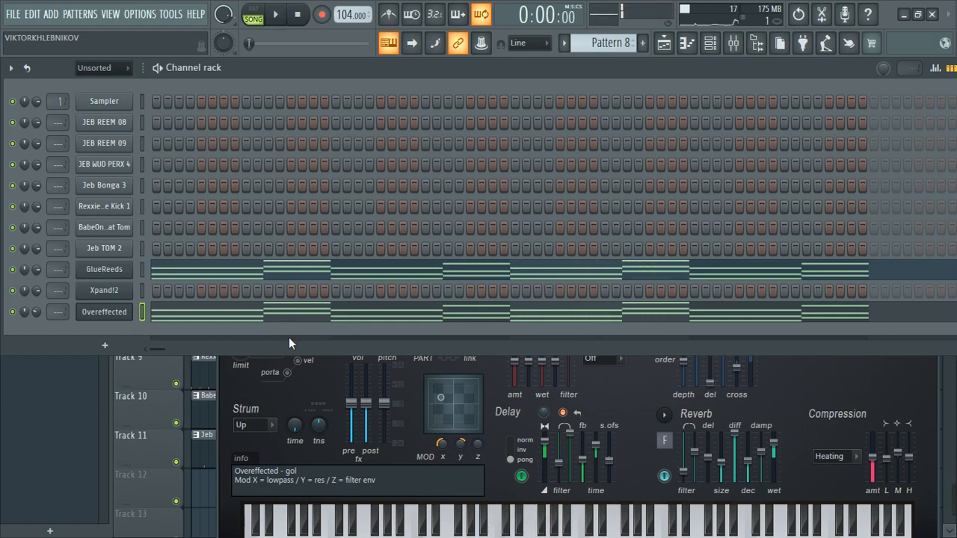
key("space")
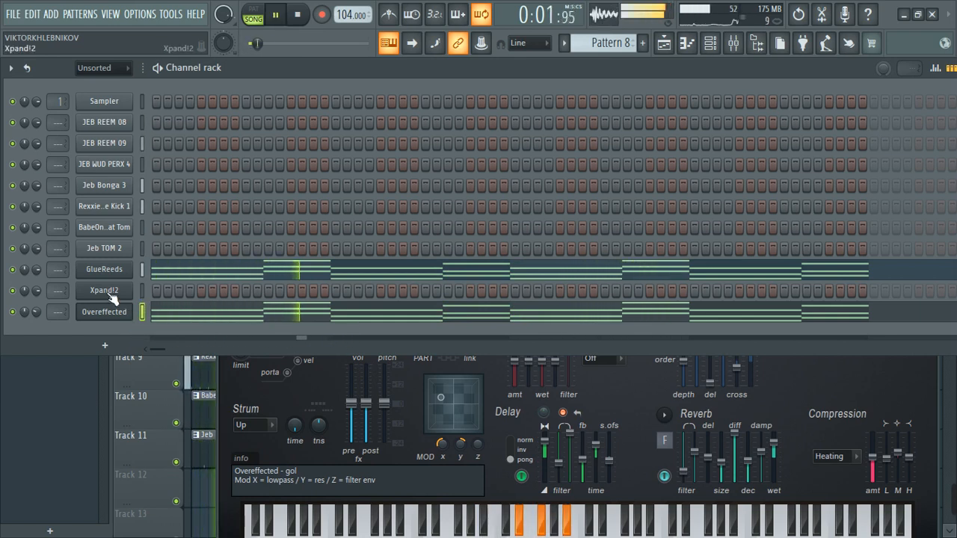
key("space")
Step: Add a new Purity instrument channel and close the Xpand!2 plugin window
left_click(109, 295)
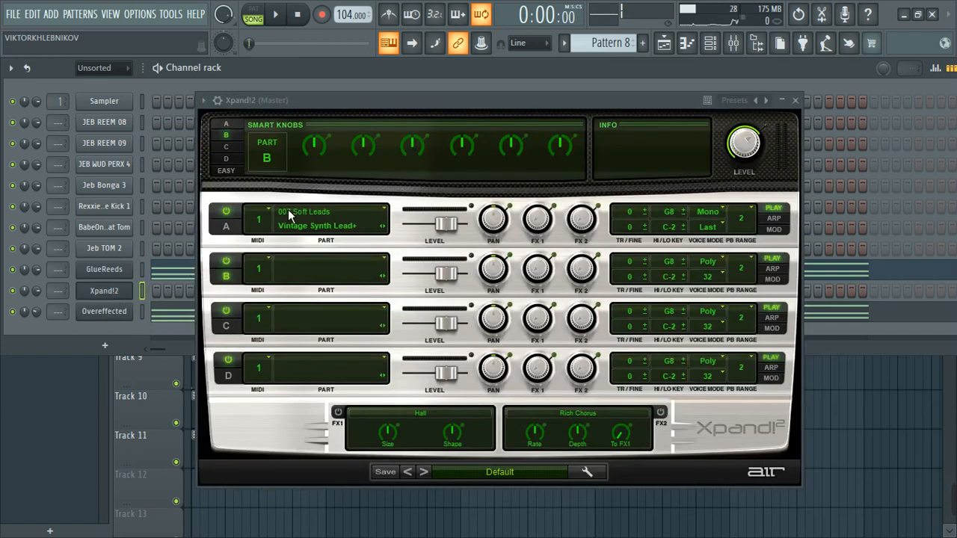
left_click(102, 347)
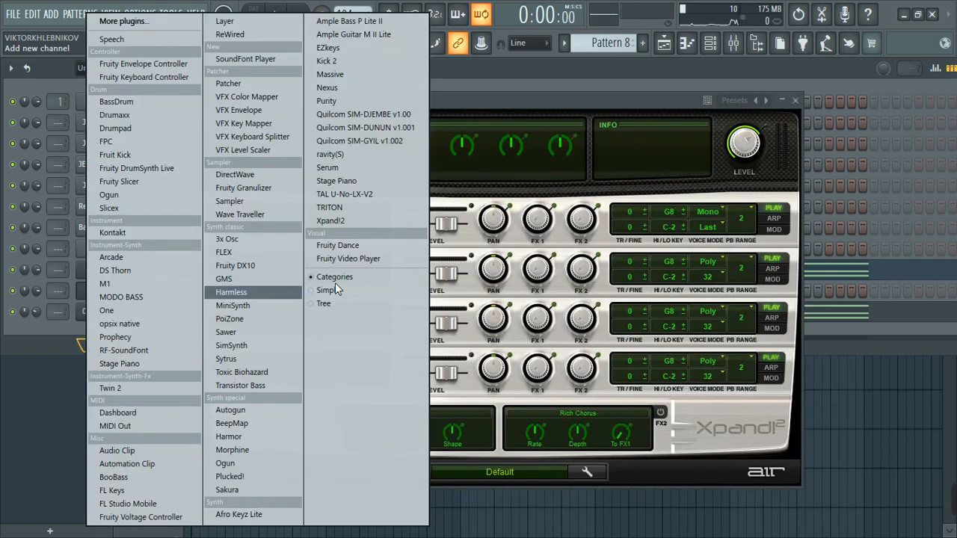
left_click(329, 101)
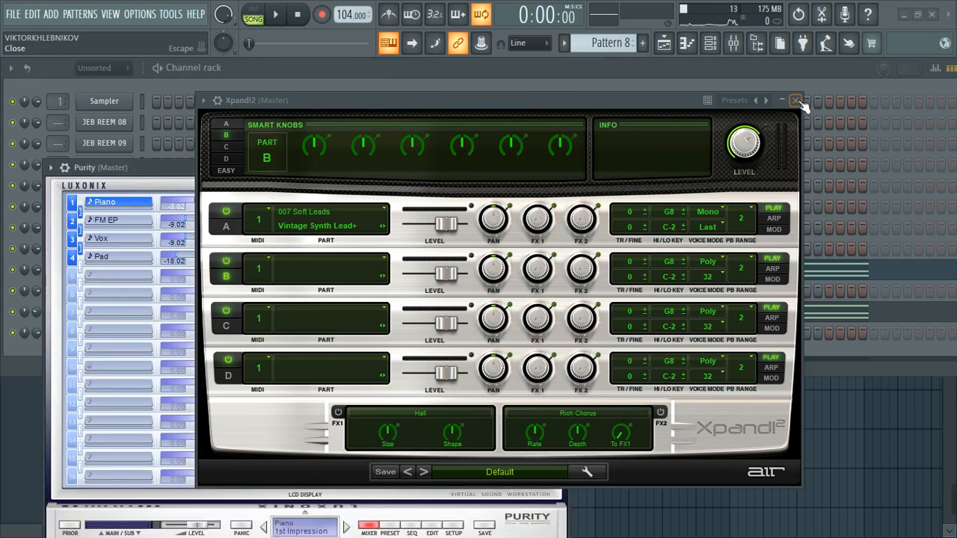
left_click(797, 100)
left_click_drag(312, 180, 469, 111)
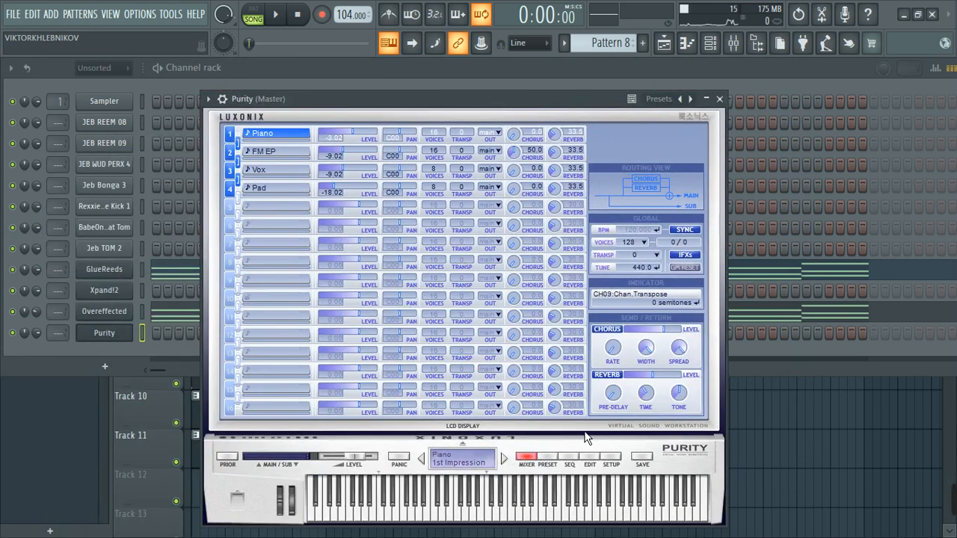
Step: Load the Glide Bass preset from Purity's Bass Guitar category and close the plugin window
left_click(551, 465)
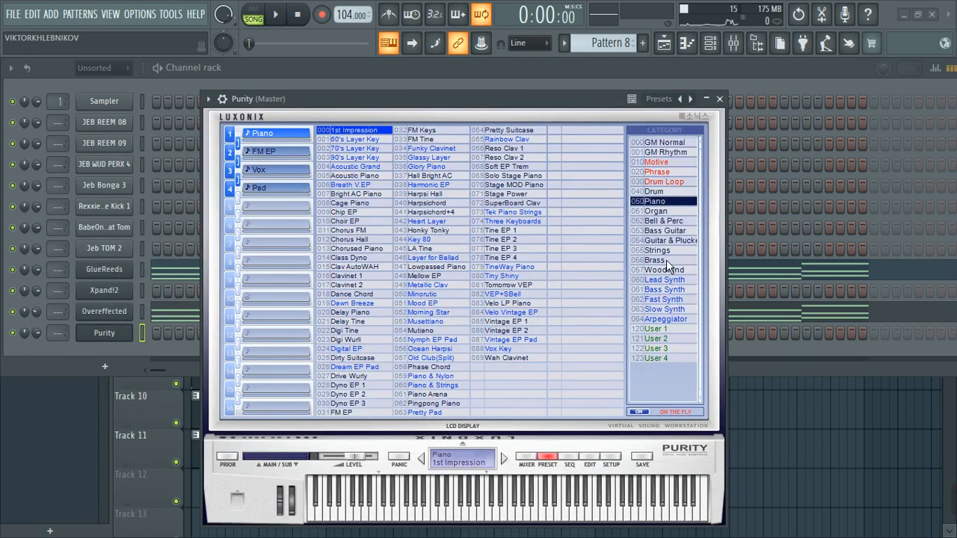
left_click(666, 234)
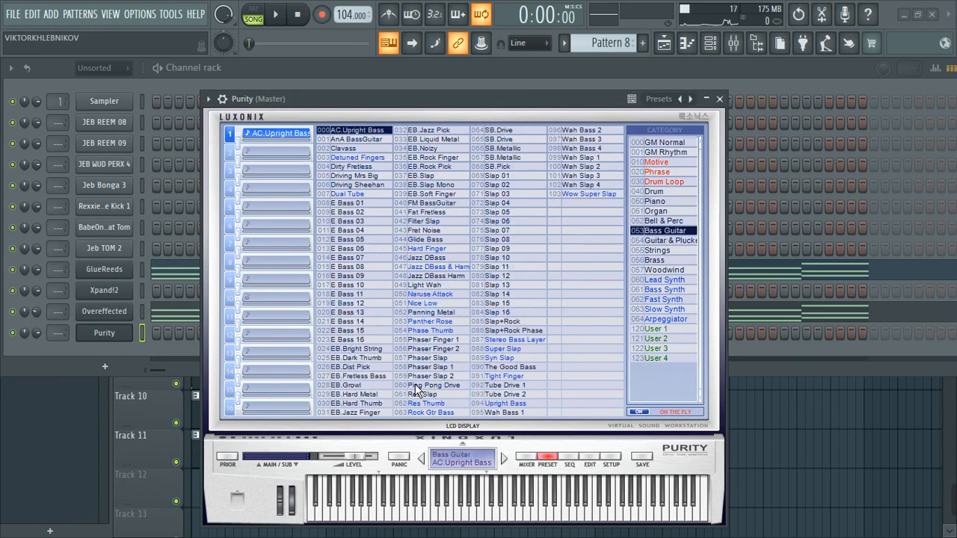
left_click(432, 239)
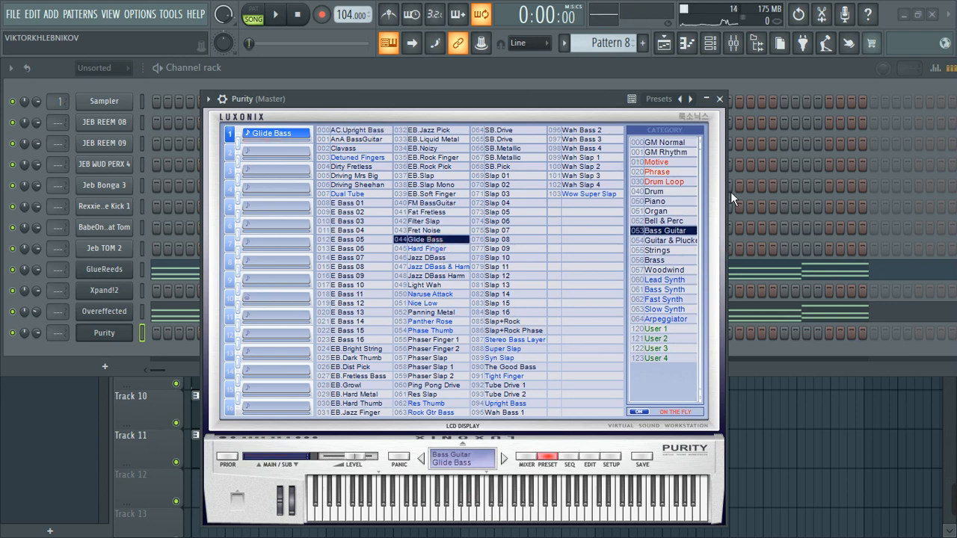
left_click(720, 100)
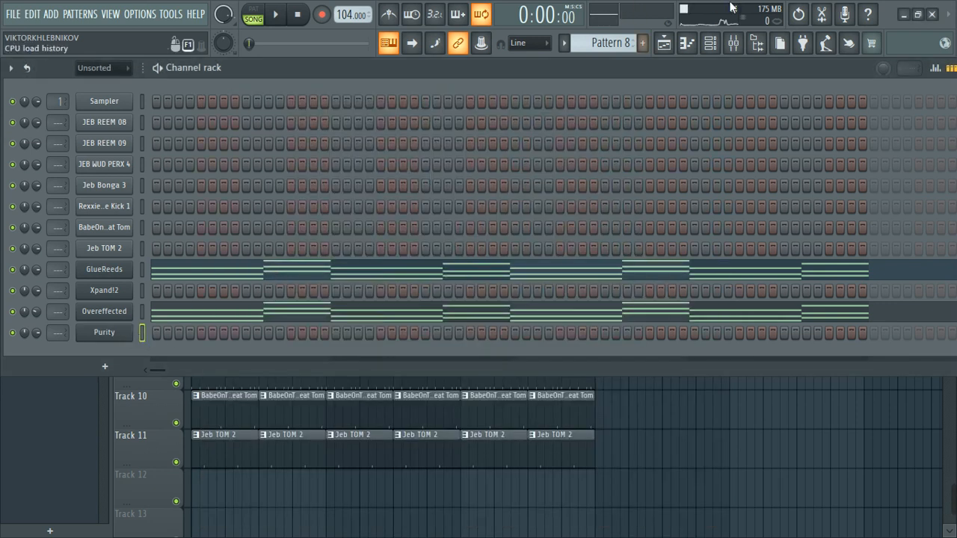
Step: Draw a ten-step A#4 bass note at the start of bar 1 in Purity's piano roll and play it back briefly
left_click(688, 45)
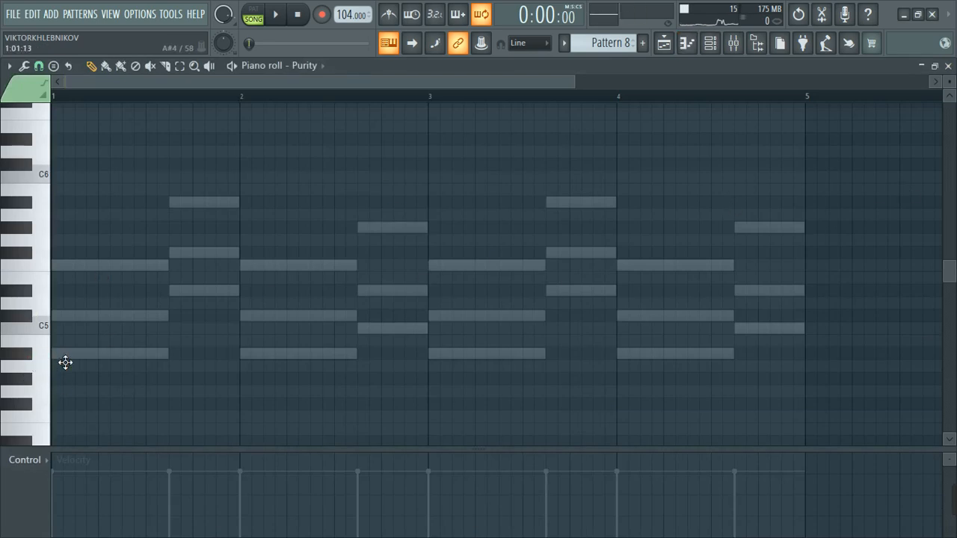
left_click(66, 360)
left_click_drag(115, 363, 100, 360)
key("space")
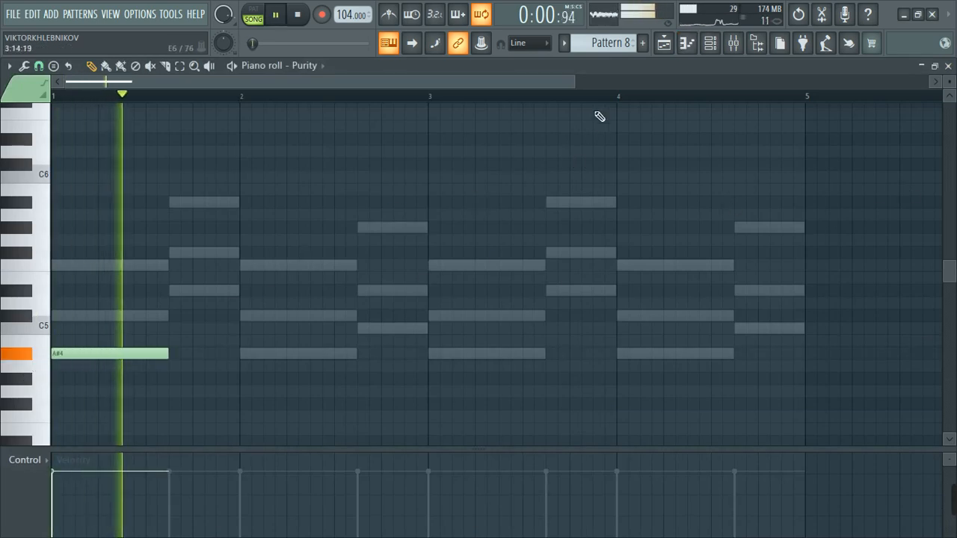
key("space")
Step: Mute the Overeffected channel in the channel rack and start song playback
left_click(664, 42)
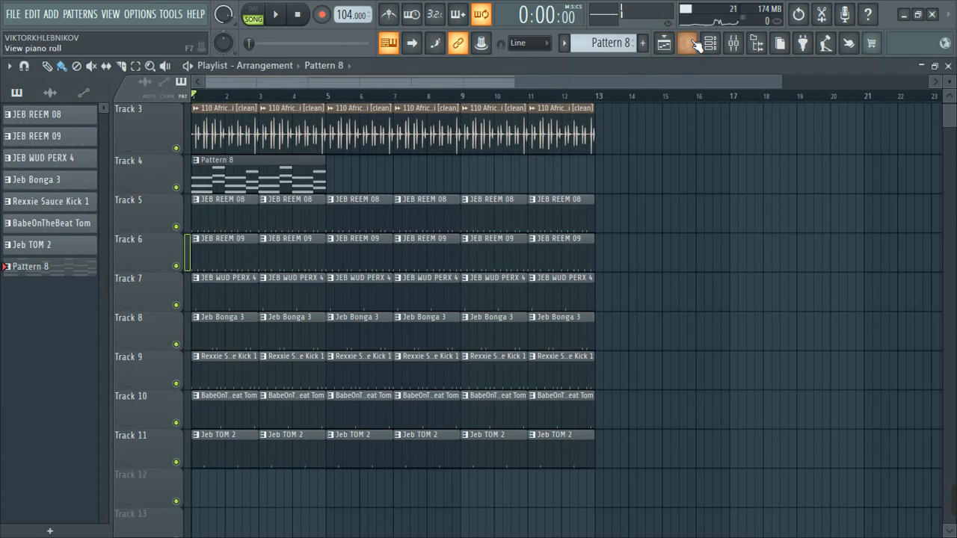
left_click(710, 43)
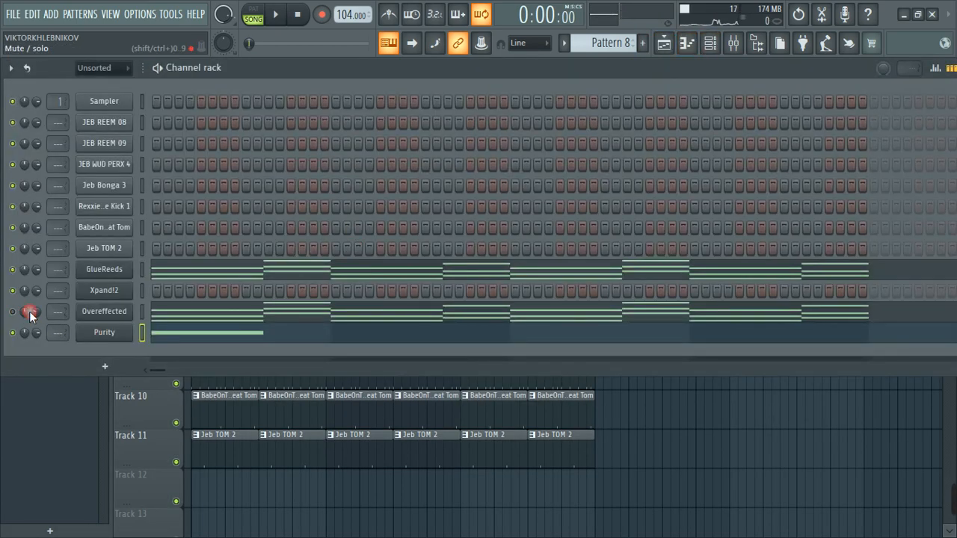
key("space")
left_click(710, 44)
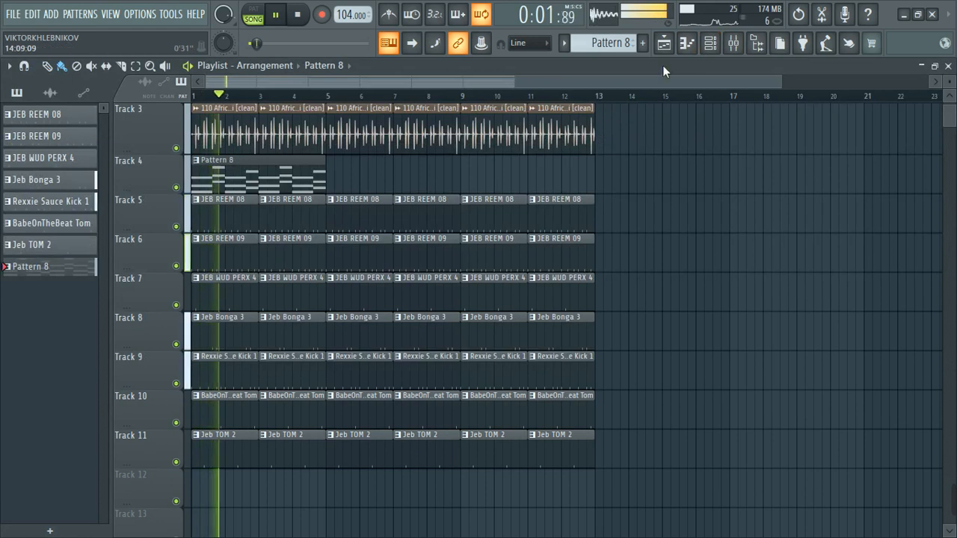
Step: Add Purity bass notes D#5 at 1:11:00, A#4 at bar 2, C5 at 2:11:00, A#4 at bar 3 and D#5 at 3:11:00
left_click(687, 43)
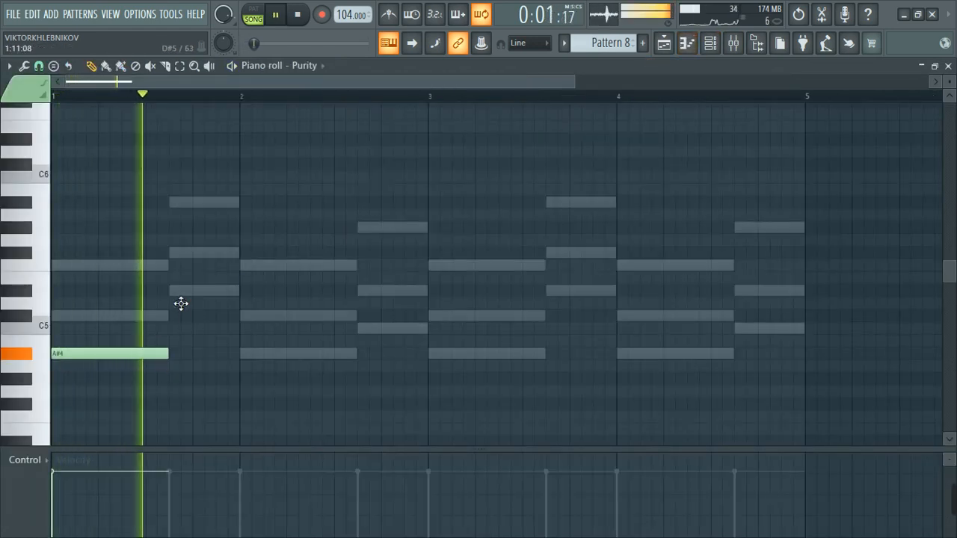
left_click_drag(181, 291, 241, 289)
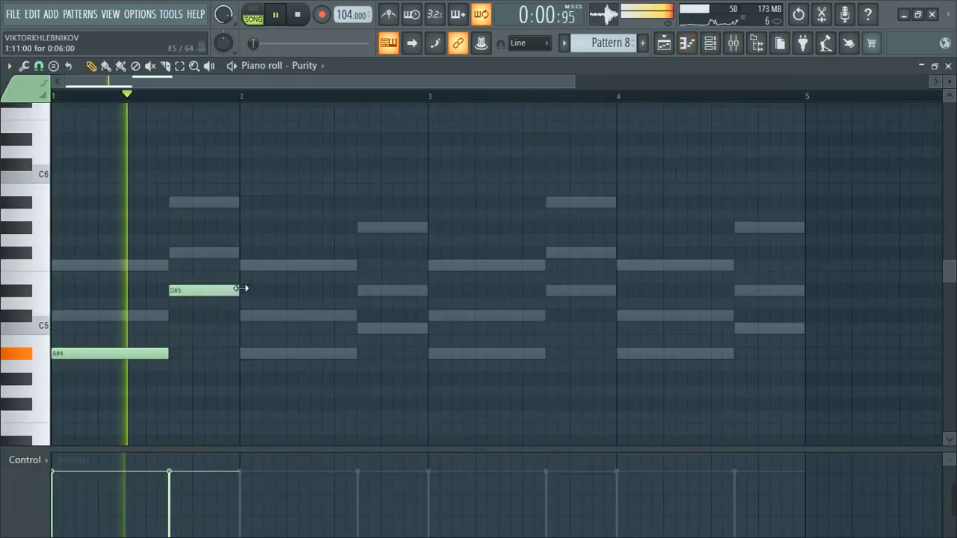
left_click(251, 354)
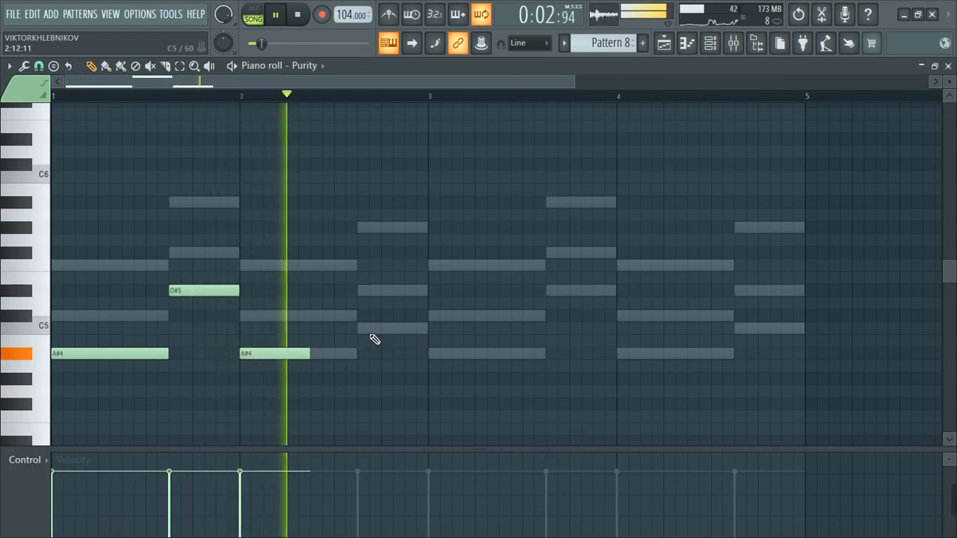
left_click(371, 329)
left_click(435, 354)
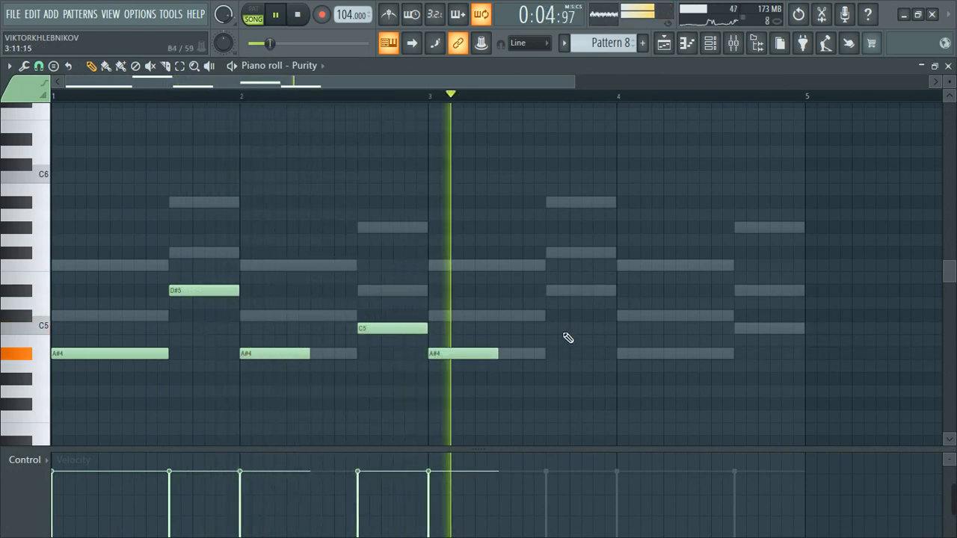
left_click(557, 291)
key("space")
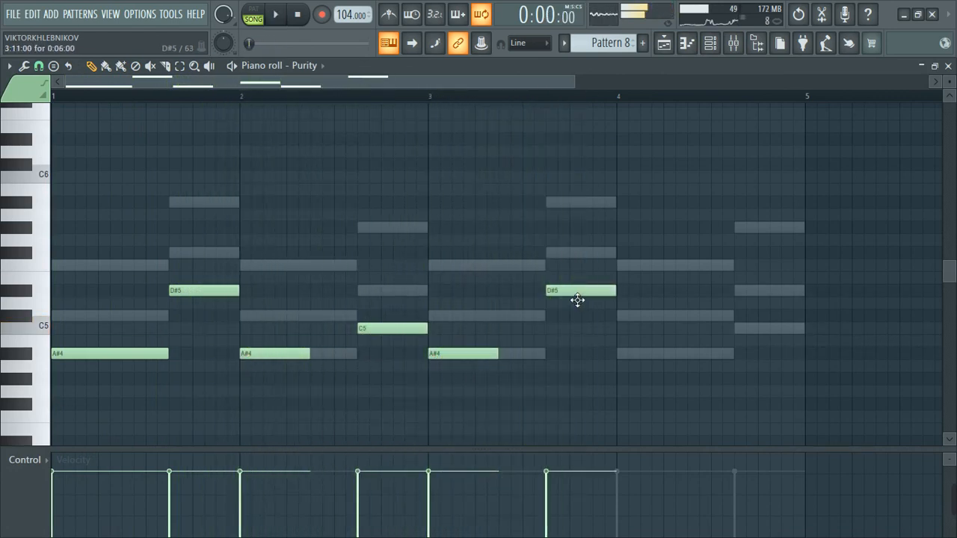
Step: Raise the bass note at 3:11:00 to F5 and add an A#4 note at the start of bar 4 during playback
mouse_move(572, 285)
left_mouse_down()
mouse_move(571, 253)
mouse_move(568, 282)
left_mouse_up()
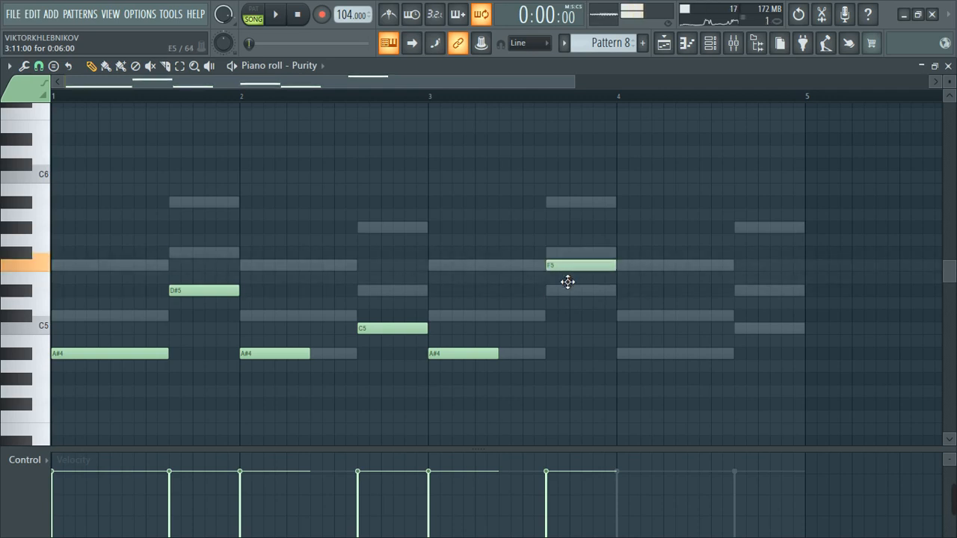
key("space")
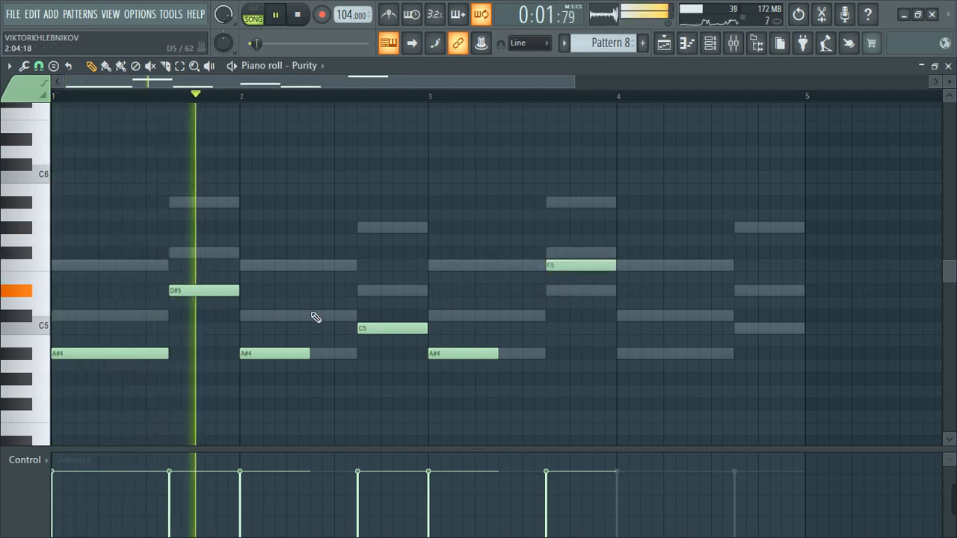
left_click(642, 354)
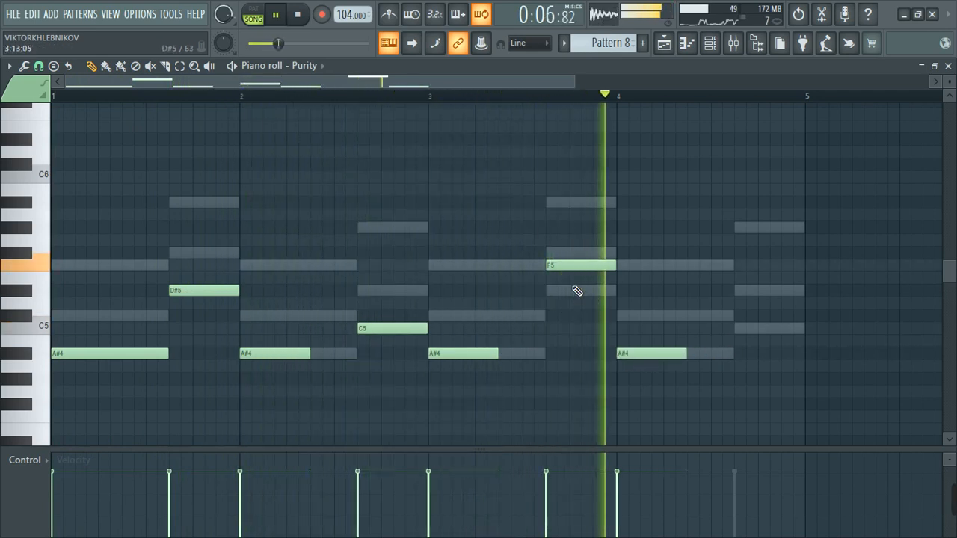
key("space")
Step: Add a six-step D#5 bass note at 3:11:00 beneath the F5 note
left_click(571, 242)
right_click(571, 242)
left_click(561, 291)
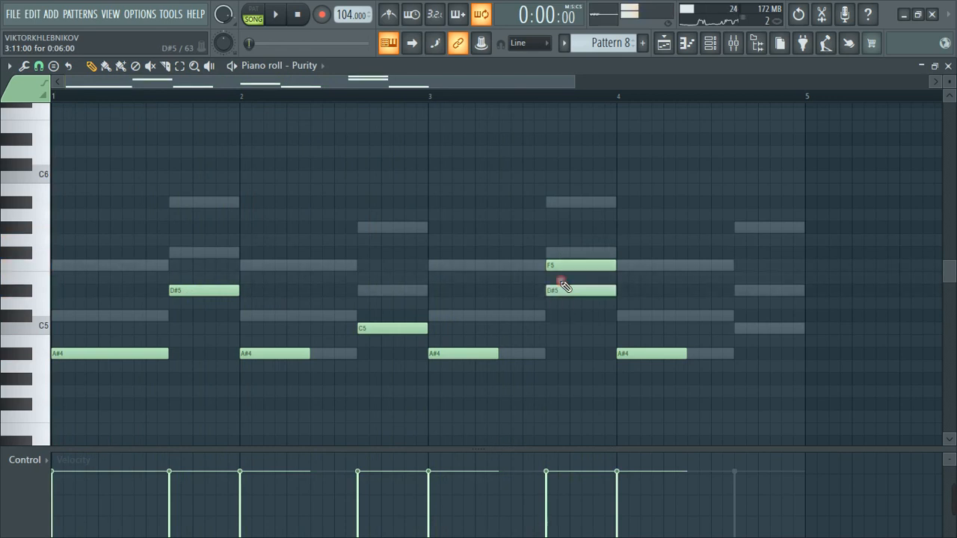
Step: Delete the F5 bass note at 3:11:00 and add a six-step C5 note at 4:11:00 during playback
right_click(566, 266)
key("space")
left_click(739, 327)
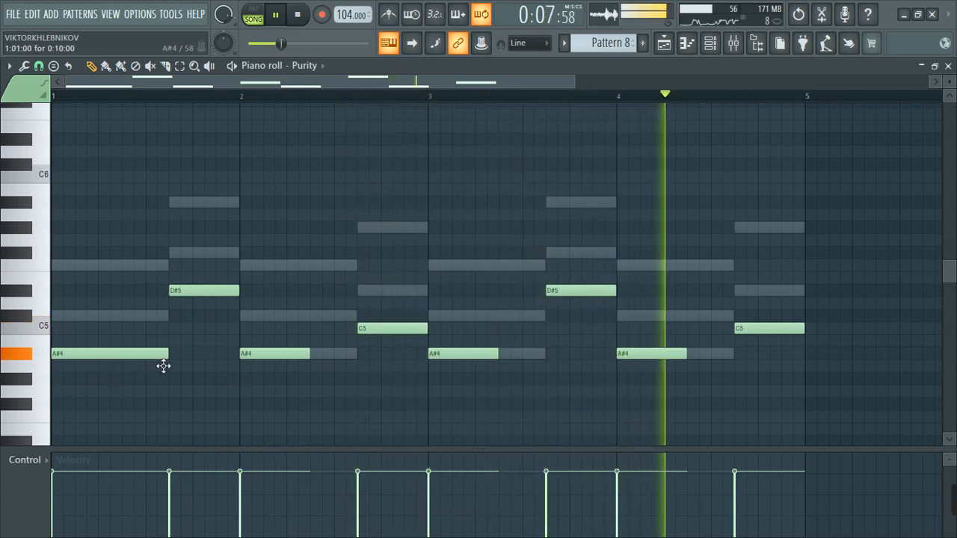
Step: Shorten the first A#4 note to four steps, then add A#4 notes at 1:05:00 and 1:09:00, the last two steps long
key("space")
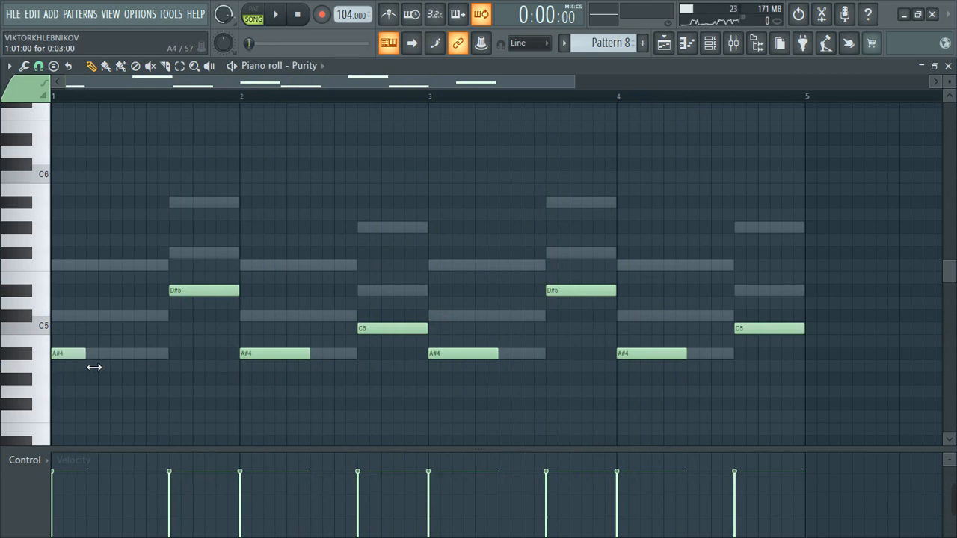
key("space")
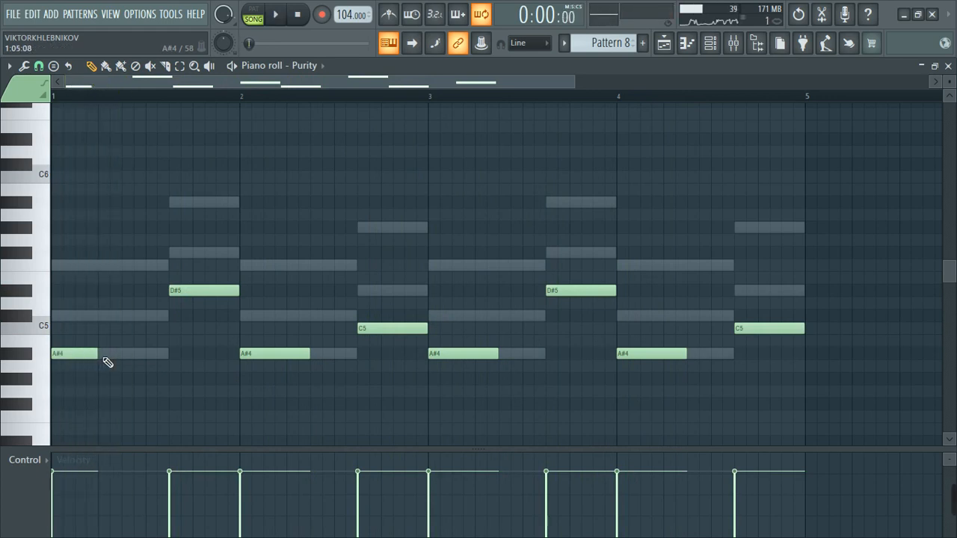
left_click(105, 358)
left_click(153, 356)
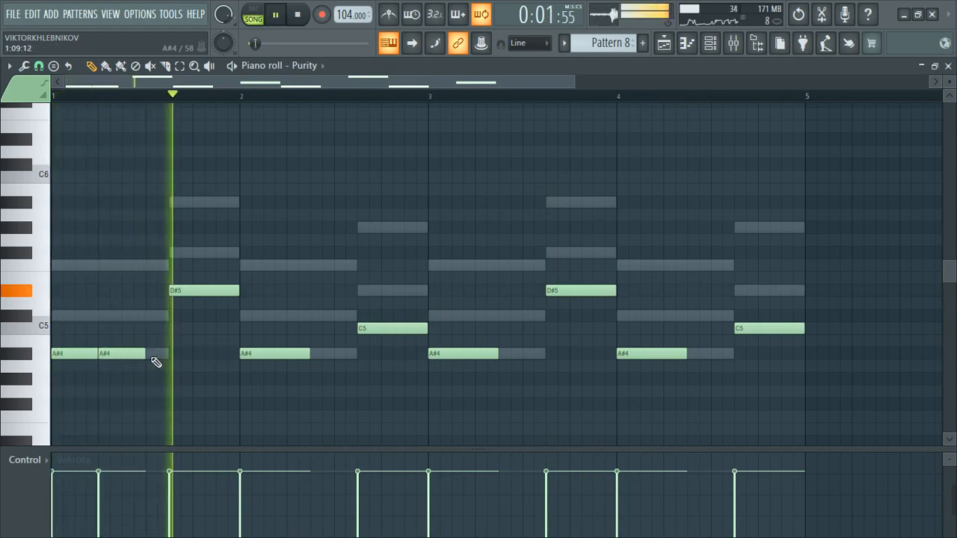
key("space")
key("space")
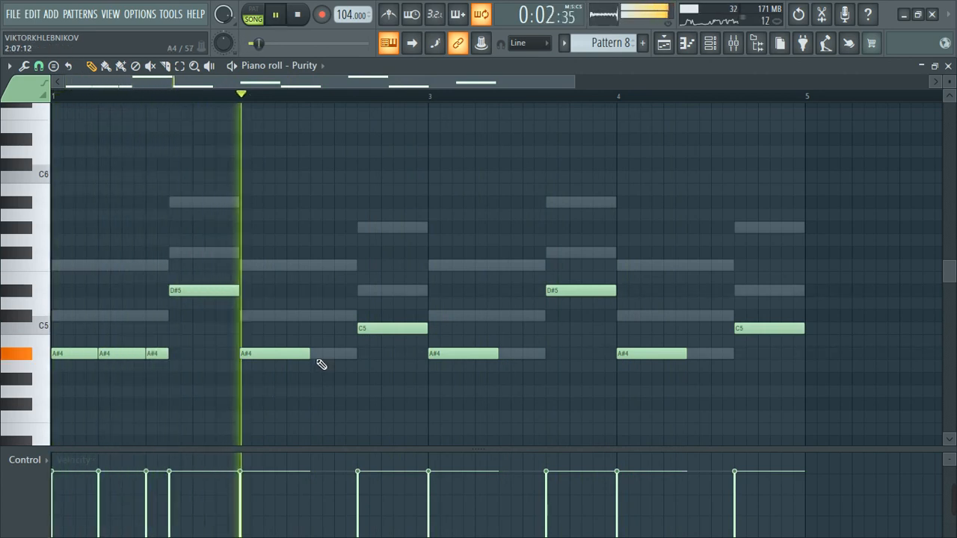
Step: Replace the A#4 note in bar 2 with a copy of the three A#4 notes from bar 1
left_click_drag(309, 354, 287, 354)
key("space")
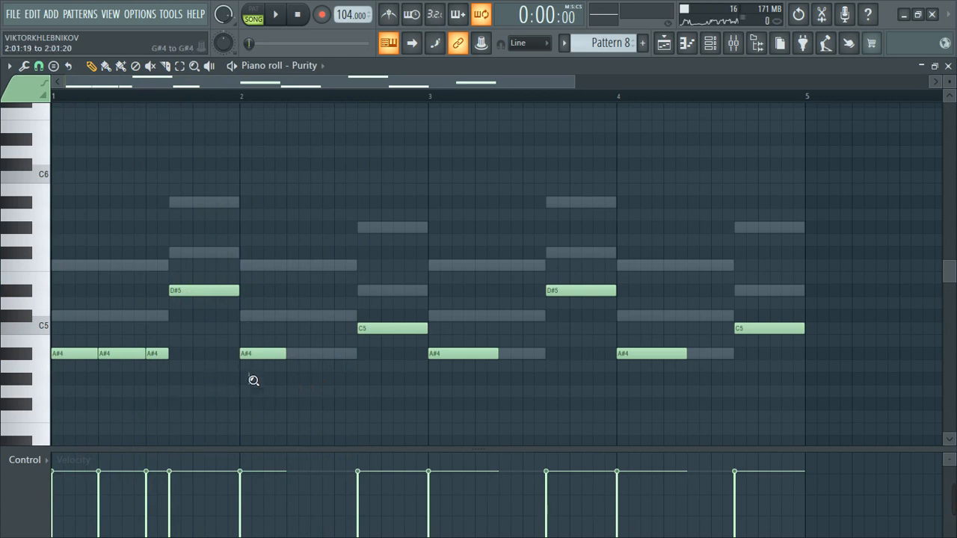
left_click(260, 353)
left_click_drag(258, 396, 11, 308)
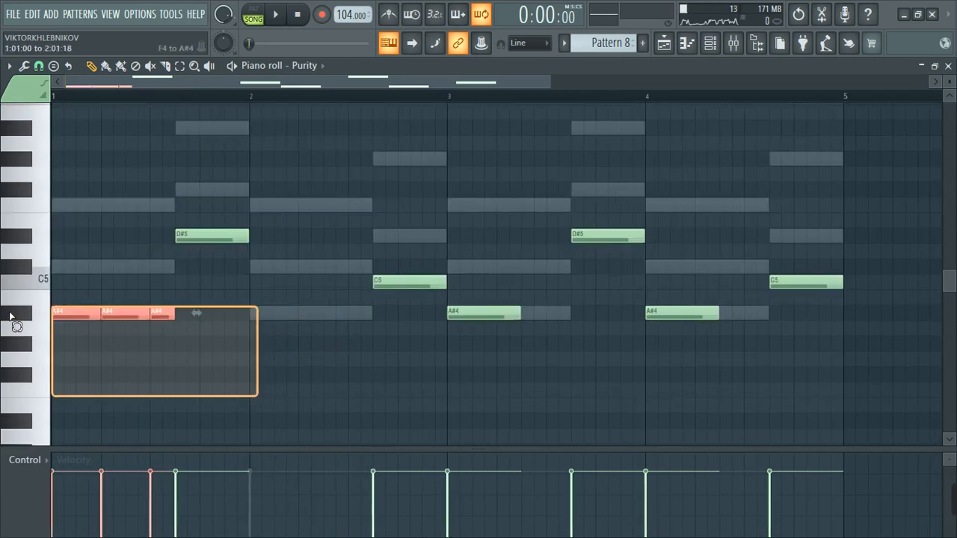
left_click_drag(78, 324, 275, 321)
Step: Replace the single A#4 notes in bars 3 and 4 with copies of the three-note A#4 figure and play the bass line
right_click(474, 314)
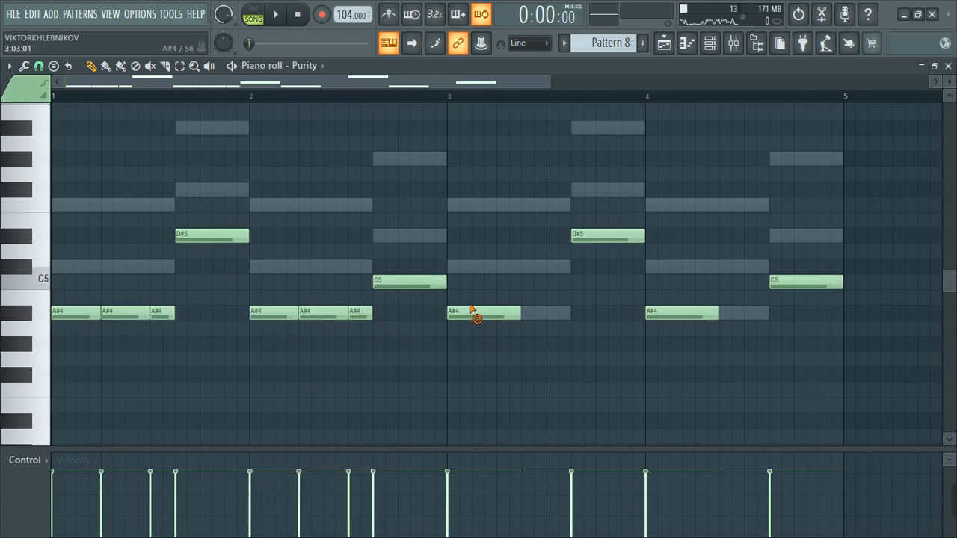
left_click_drag(441, 361, 662, 324)
right_click(671, 314)
key("space")
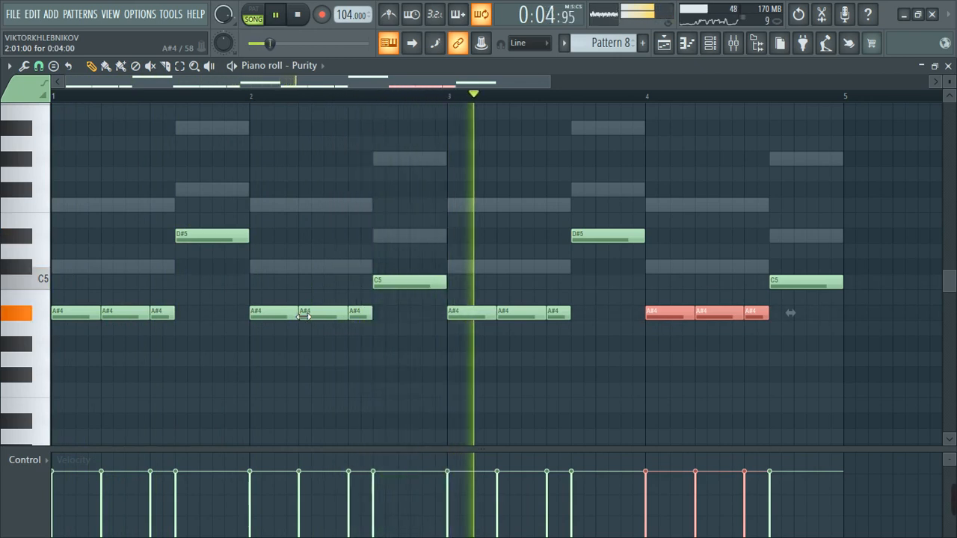
scroll(279, 354, "down", 2)
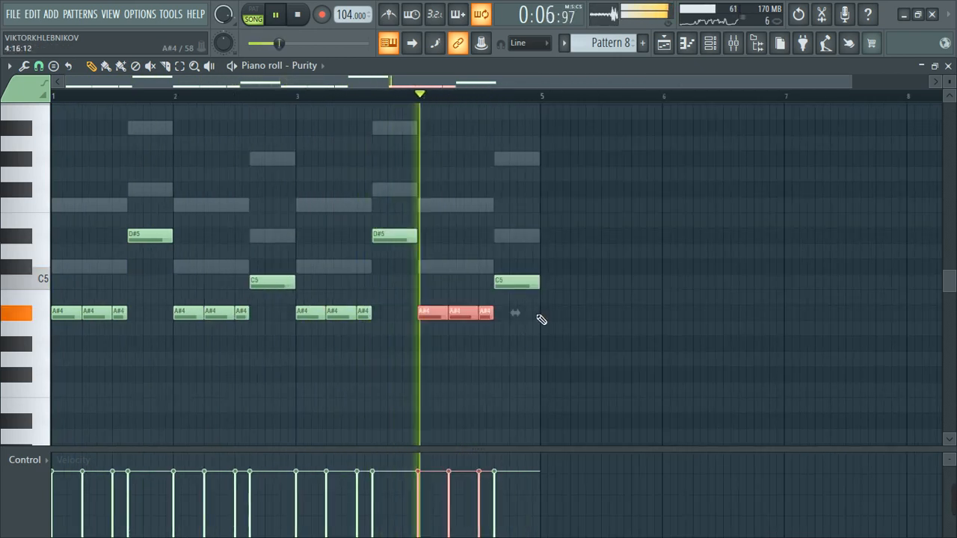
key("space")
Step: Try the whole Purity bass line one octave lower and listen to it
left_click(574, 240)
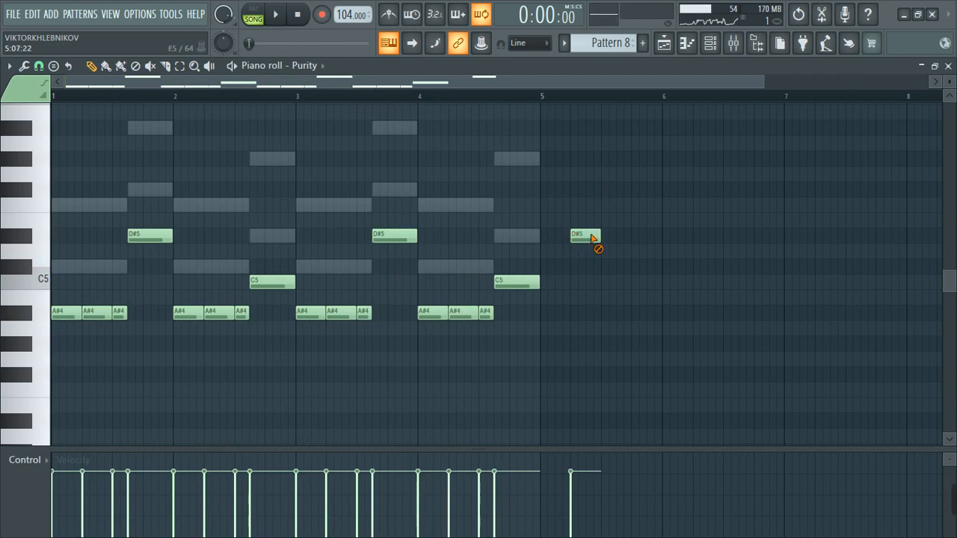
right_click(596, 241)
key("ctrl+Down")
key("space")
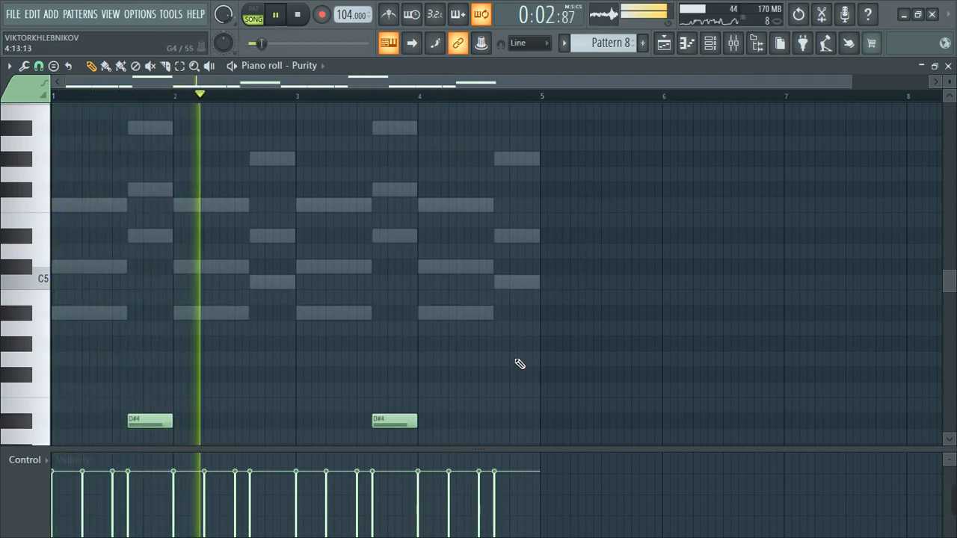
scroll(521, 363, "down", 3)
key("space")
scroll(527, 364, "down", 9)
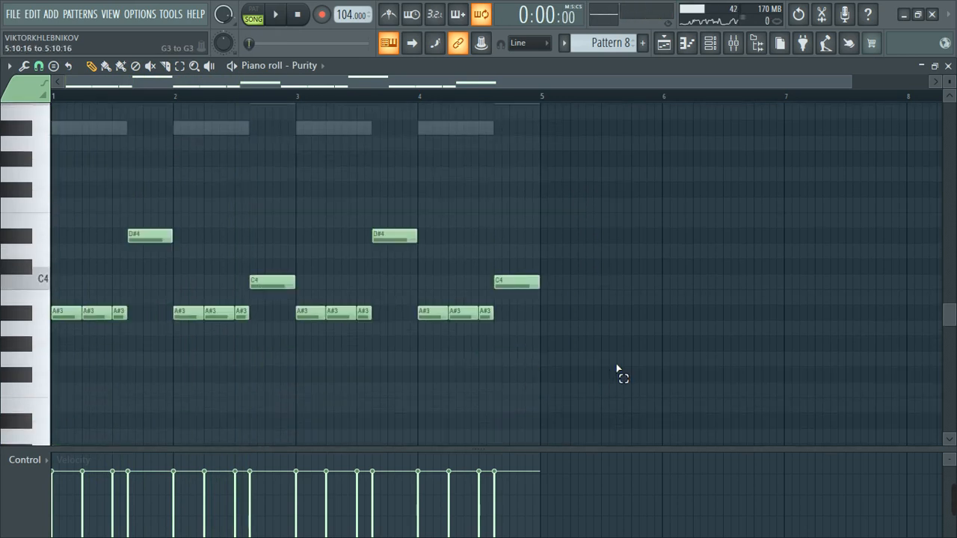
Step: Transpose all the Purity bass notes, including the two D#4 notes, back up one octave
left_click_drag(614, 369, 37, 276)
key("ctrl+Up")
key("space")
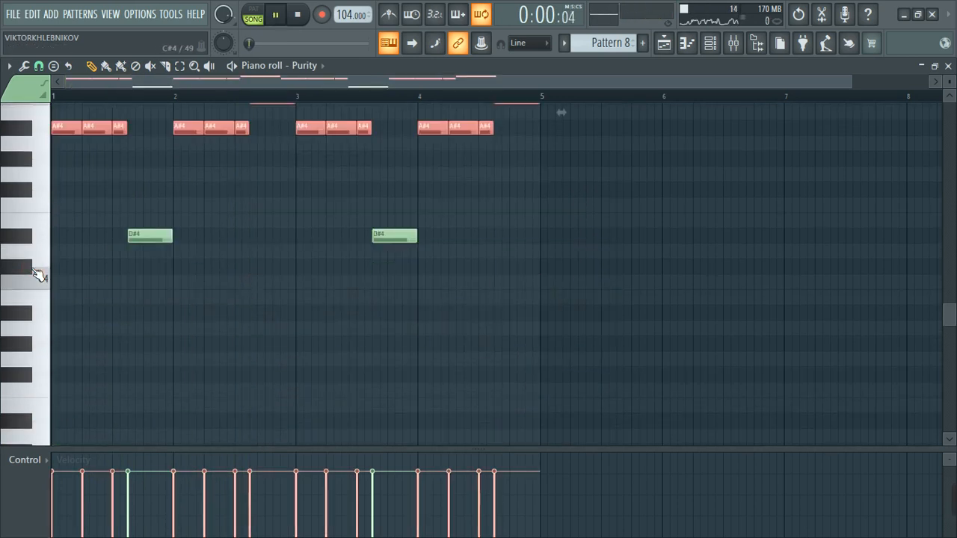
left_click_drag(512, 304, 43, 192)
key("ctrl+Up")
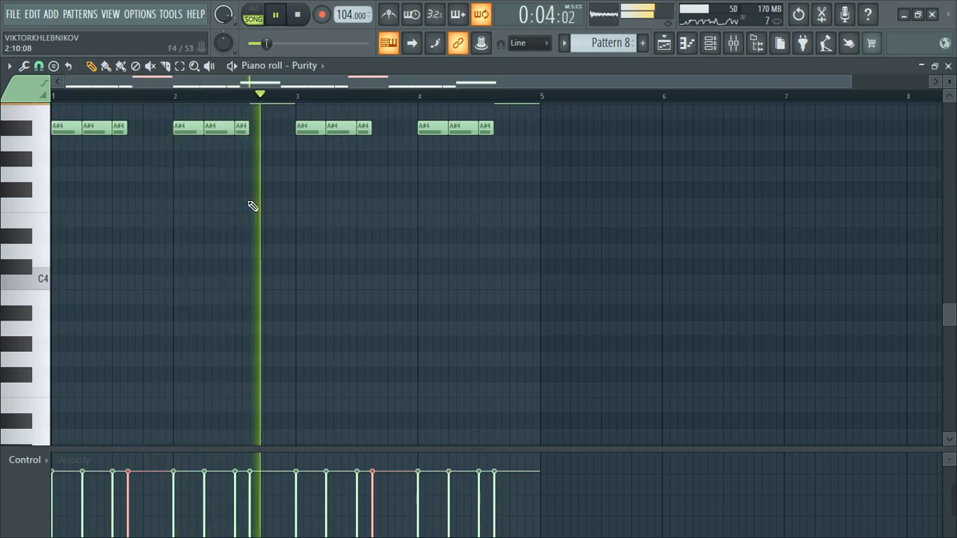
scroll(325, 194, "up", 9)
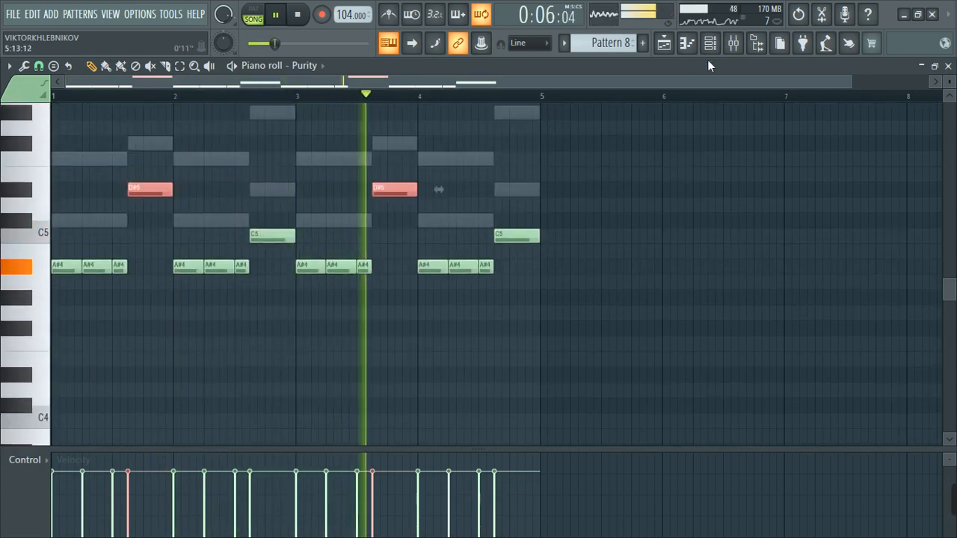
Step: Unmute the Overeffected channel in the channel rack and play the song with it
left_click(710, 43)
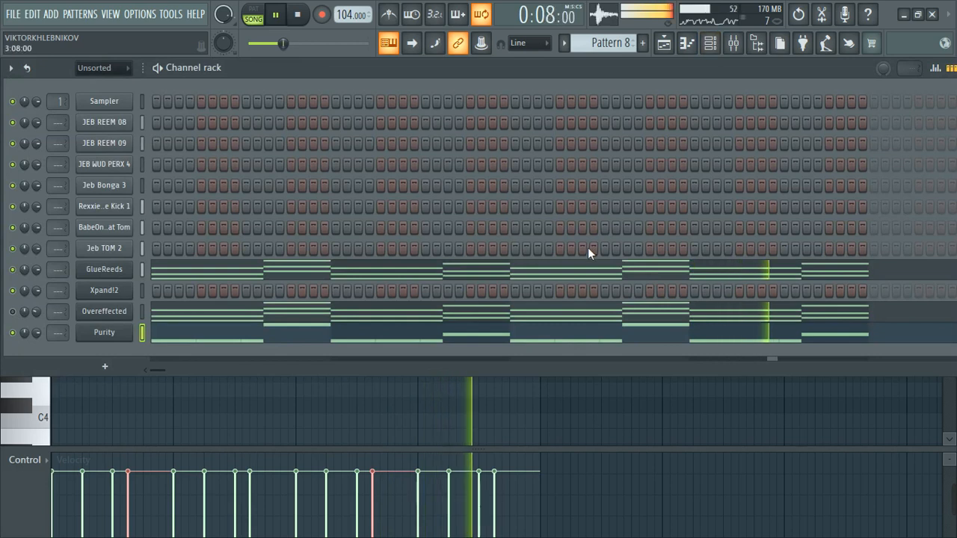
key("space")
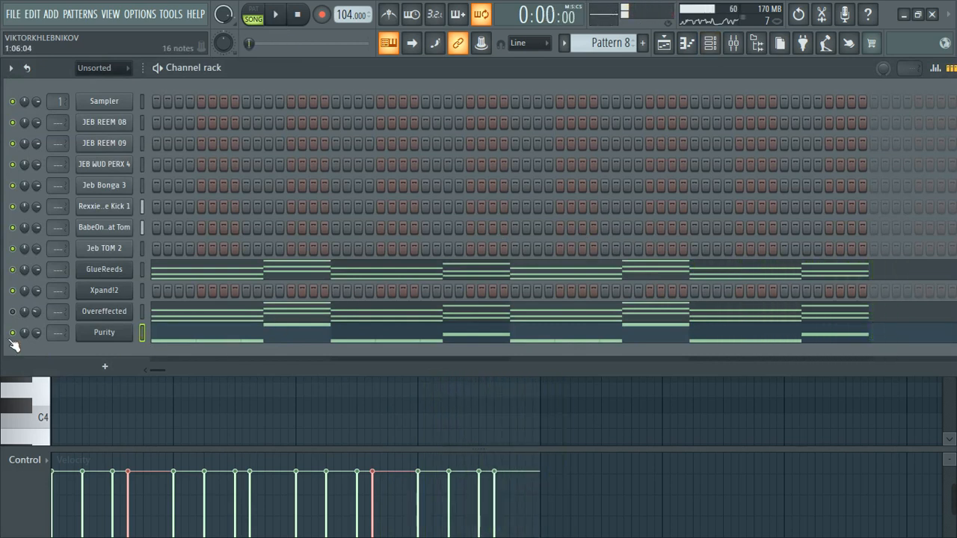
key("space")
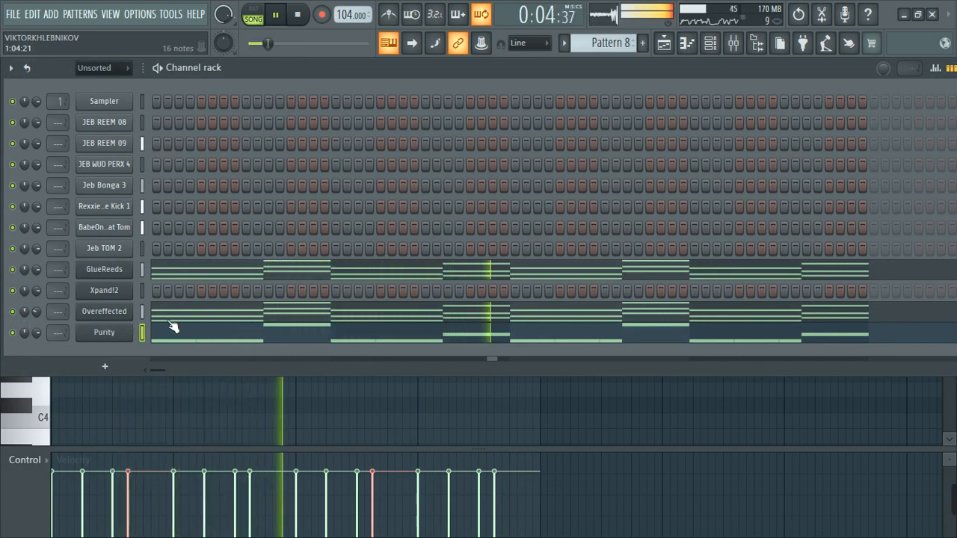
key("space")
Step: Set part A of the Xpand!2 instrument to Soft Legato Pad from the 014 Strings category
left_click(110, 293)
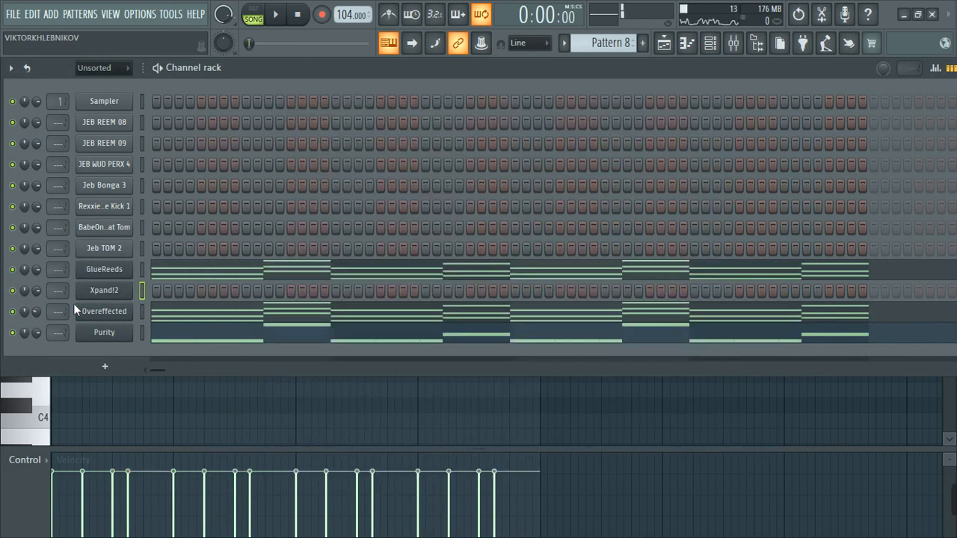
left_click(102, 295)
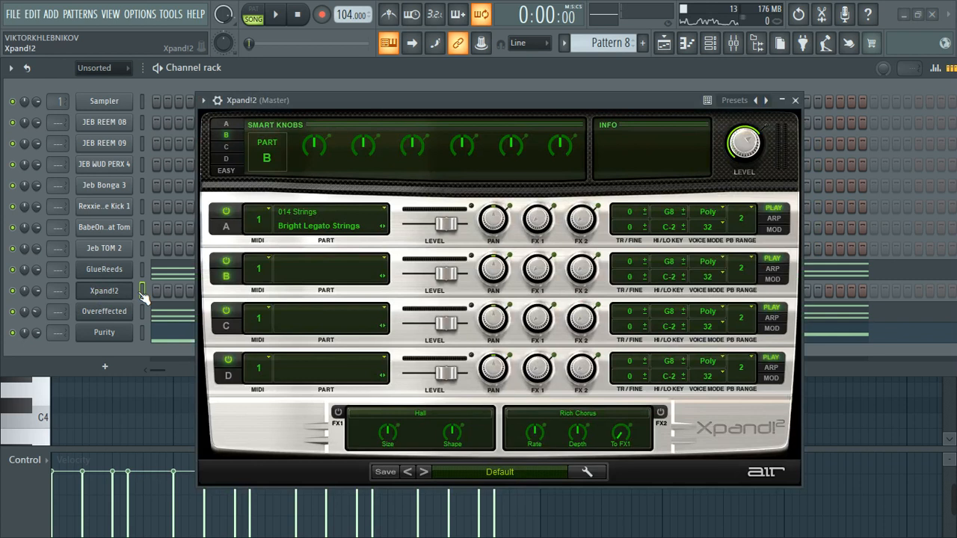
left_click(306, 227)
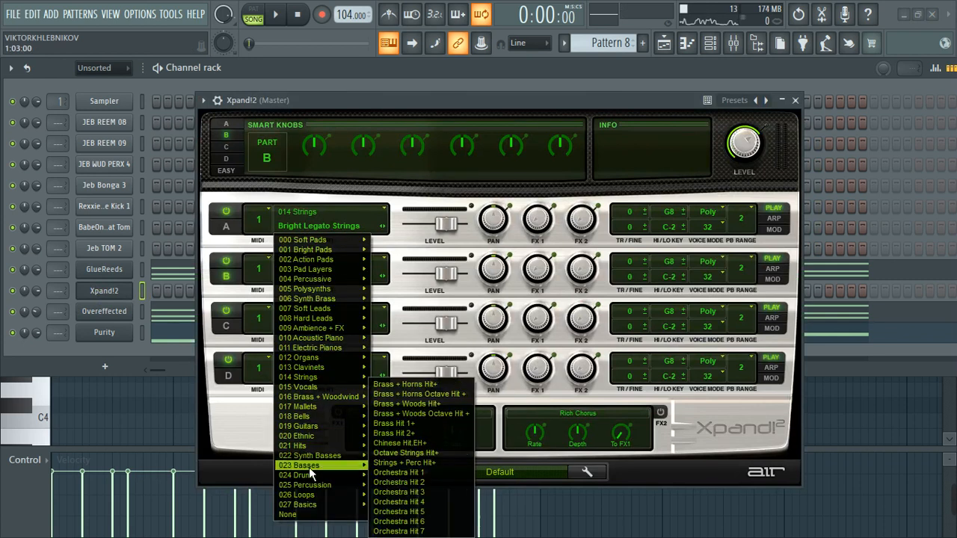
mouse_move(323, 377)
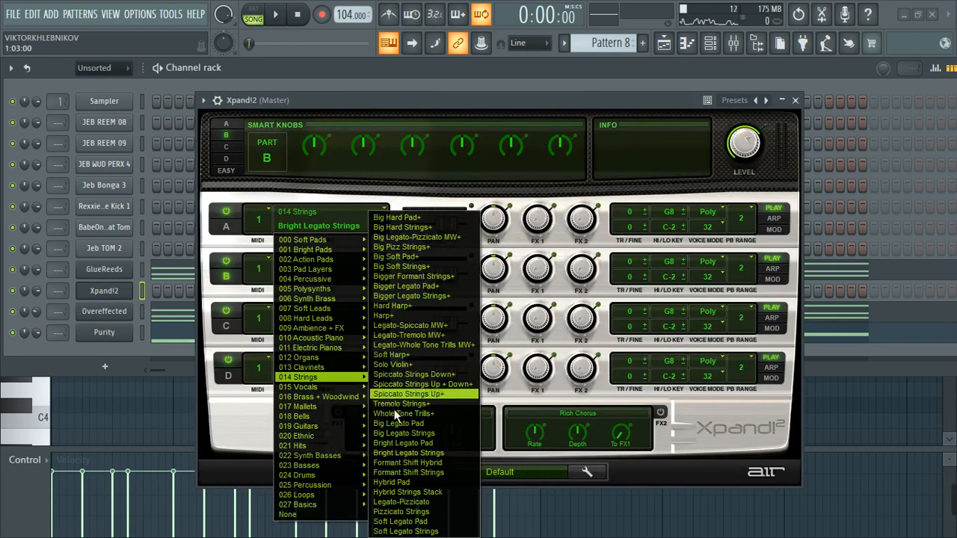
left_click(406, 522)
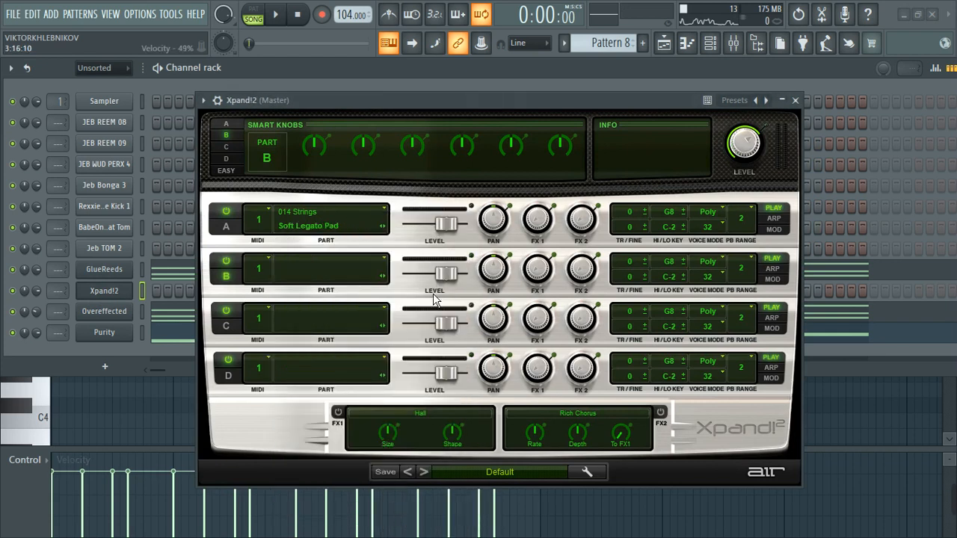
left_click(795, 100)
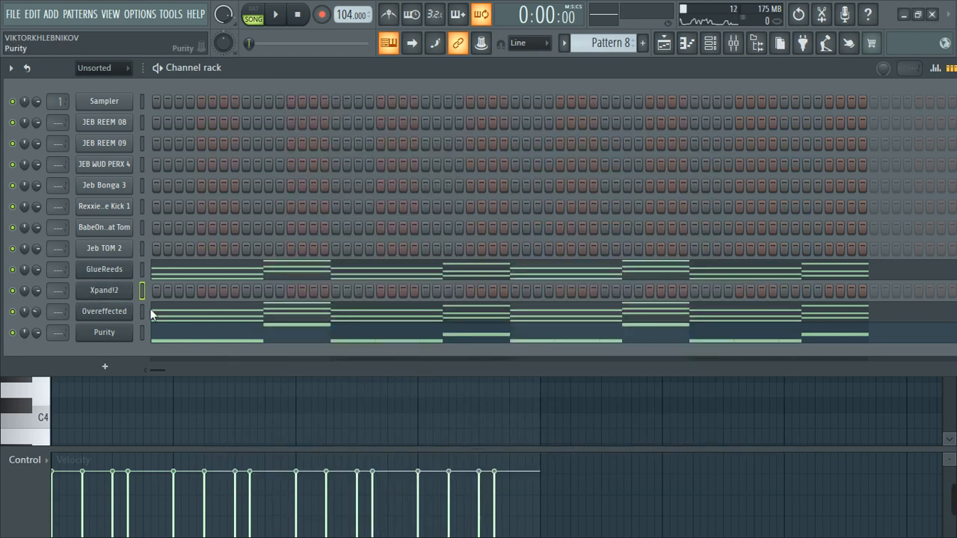
Step: Copy the chord progression's notes into the Xpand!2 channel and play the song
left_click(689, 42)
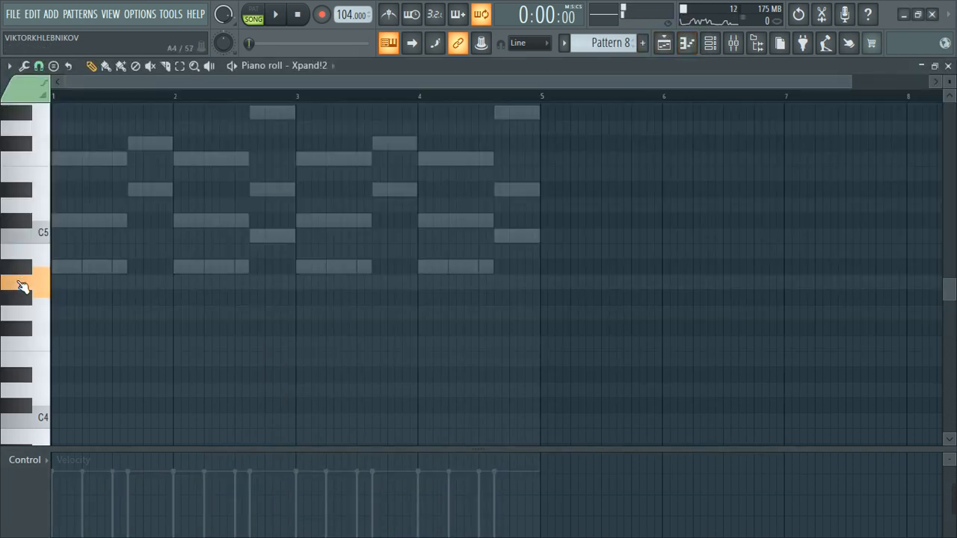
left_click(712, 44)
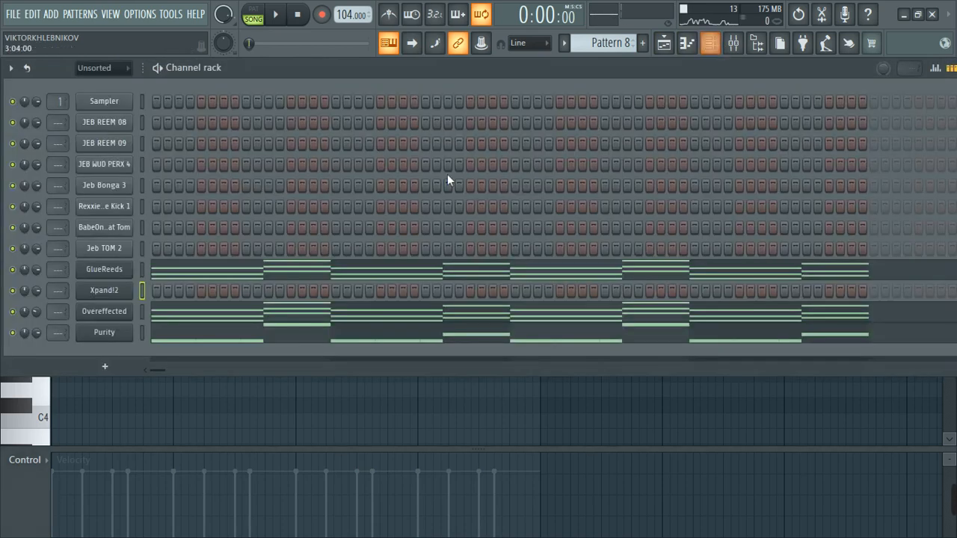
right_click(116, 305)
left_click(280, 318)
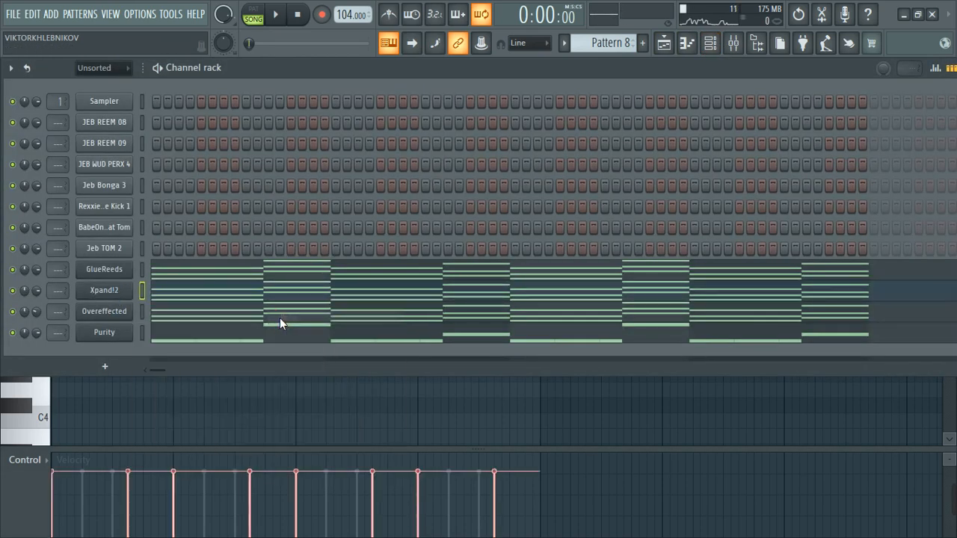
key("space")
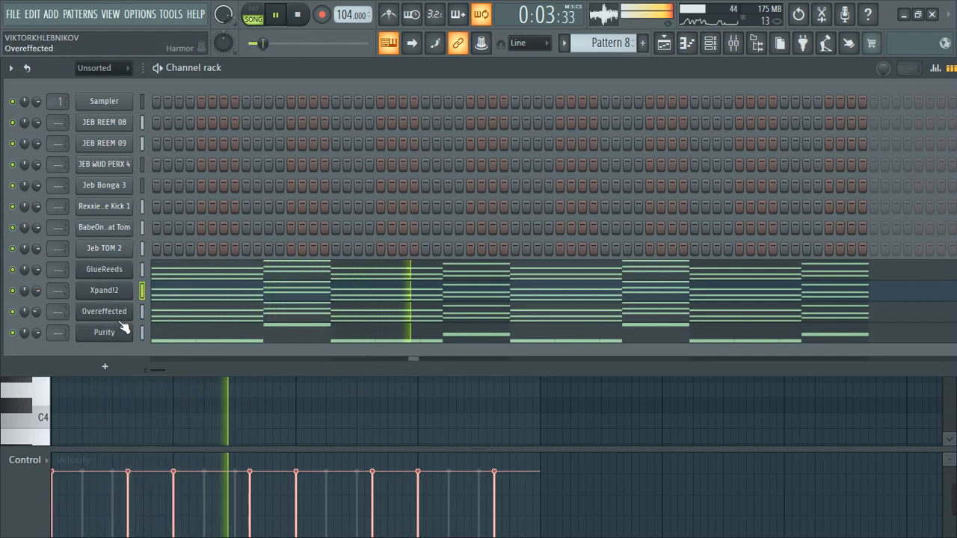
key("space")
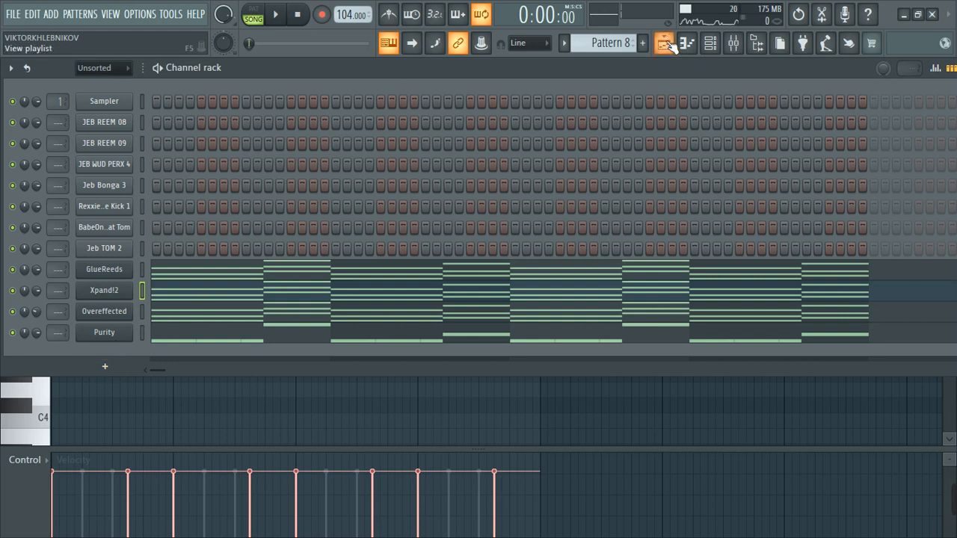
Step: Split Pattern 8 by channel and show the playlist
left_click(566, 43)
left_click(673, 269)
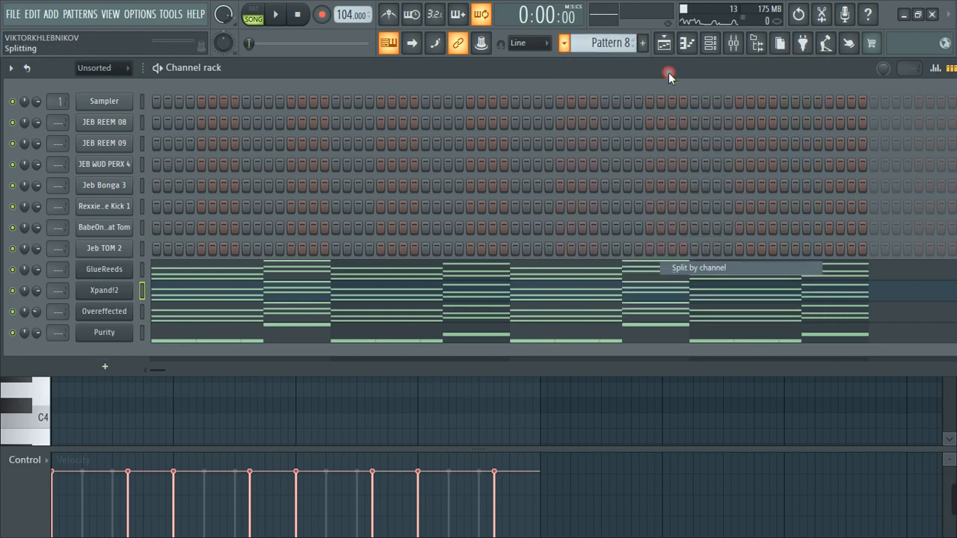
left_click(665, 46)
Step: Move the stacked GlueReeds, Xpand!2, Overeffected and Purity clips from track 4 onto tracks 12, 13, 14 and 15
scroll(359, 169, "down", 1)
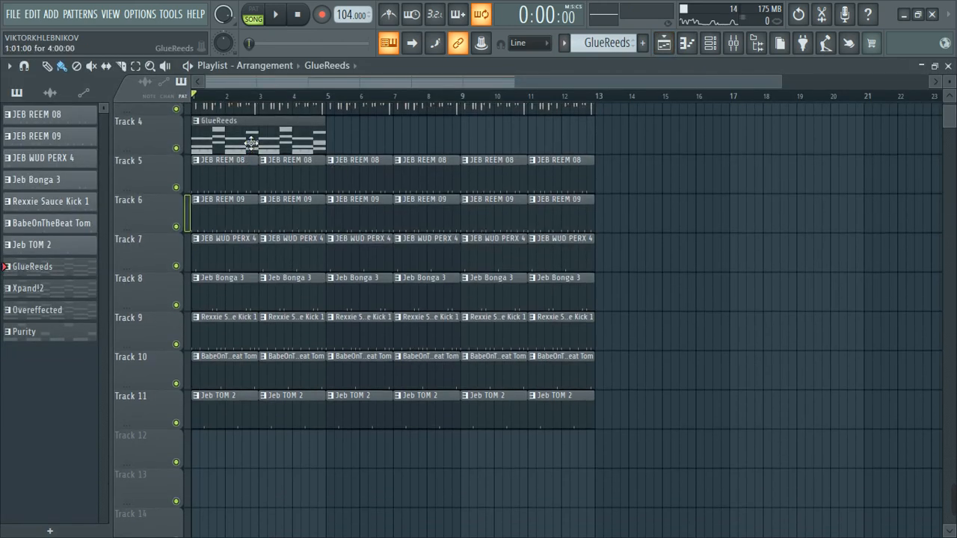
left_click_drag(251, 143, 242, 487)
left_click_drag(257, 145, 236, 500)
left_click_drag(232, 529, 232, 534)
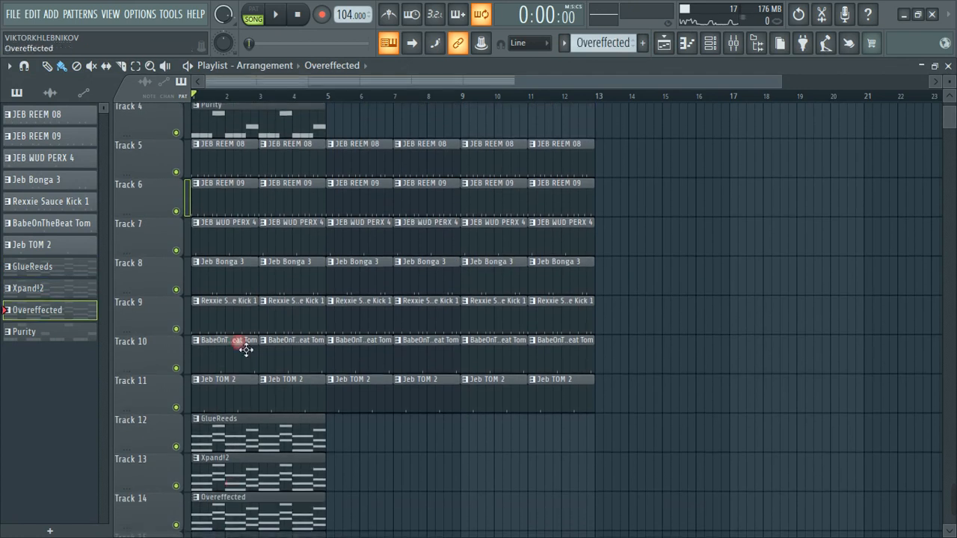
left_click_drag(239, 128, 228, 516)
Step: Repeat the four clips on tracks 12 to 15 at bars 5 and 9, removing any surplus copies past bar 13
left_click_drag(402, 531, 190, 372)
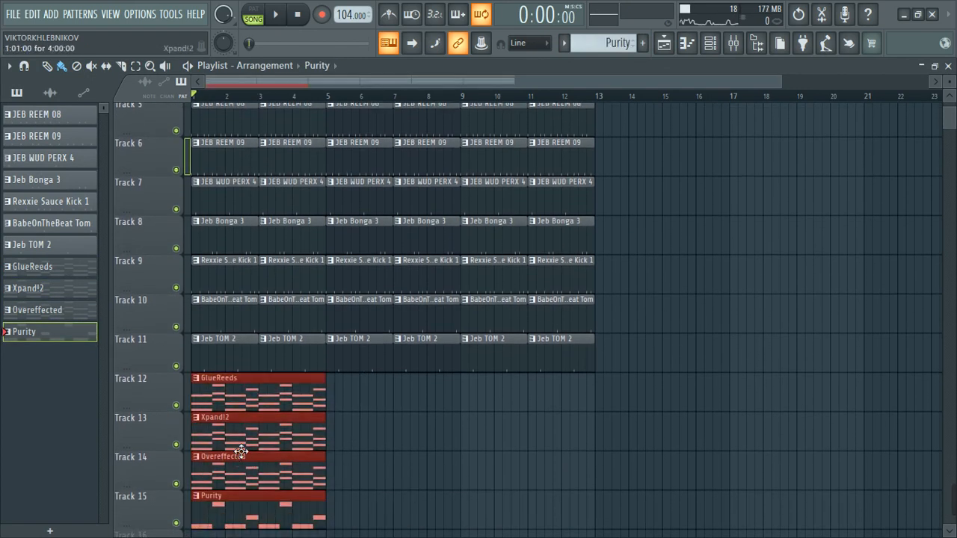
left_click_drag(238, 458, 760, 448)
key("Delete")
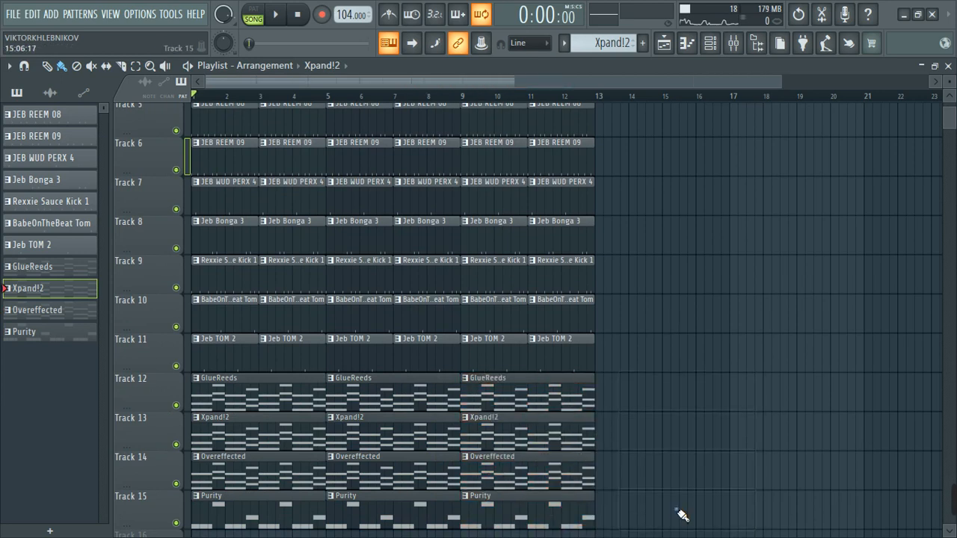
Step: Duplicate the whole arrangement of bars 1 to 12 on tracks 3 to 15, placing the copy at bar 13
scroll(486, 445, "down", 1)
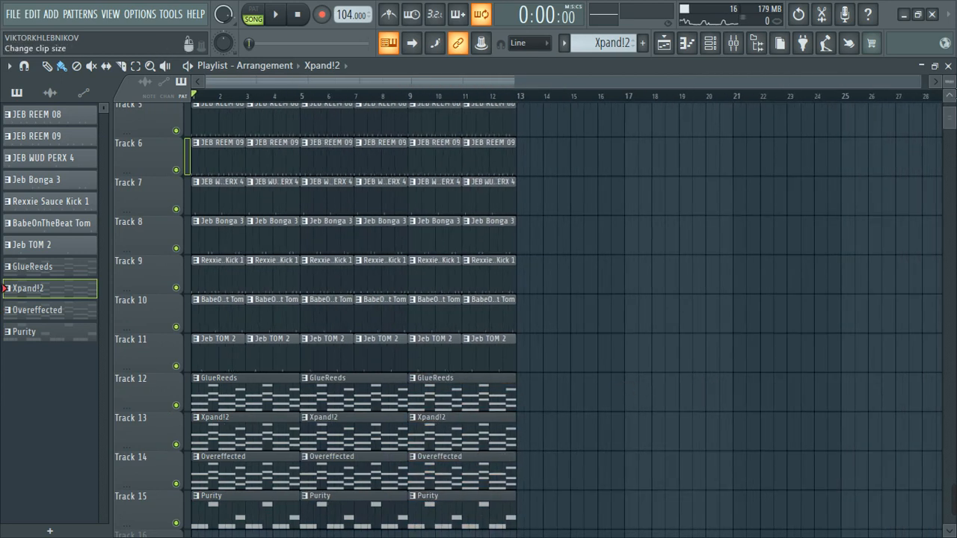
left_click_drag(950, 82, 949, 127)
left_click_drag(950, 86, 949, 76)
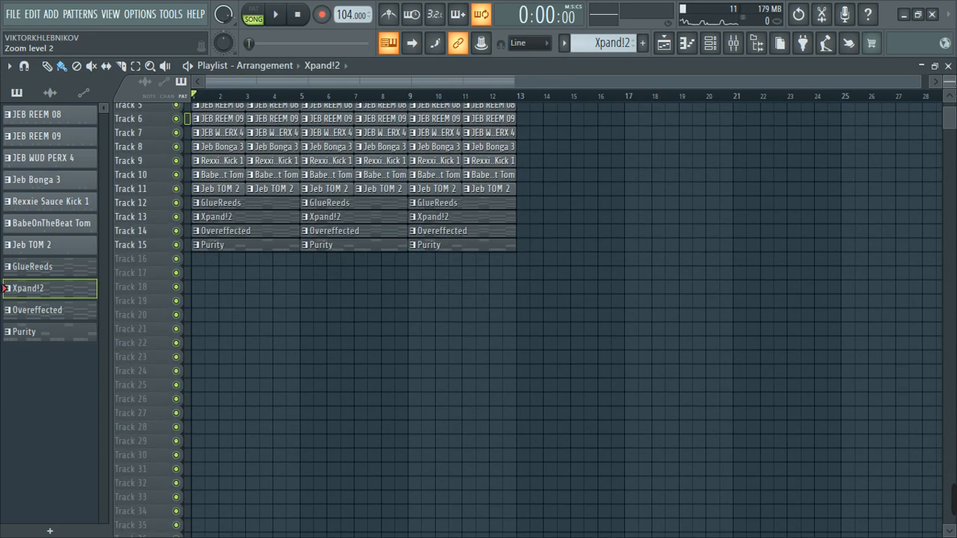
scroll(643, 214, "up", 2)
left_click_drag(524, 314, 189, 93)
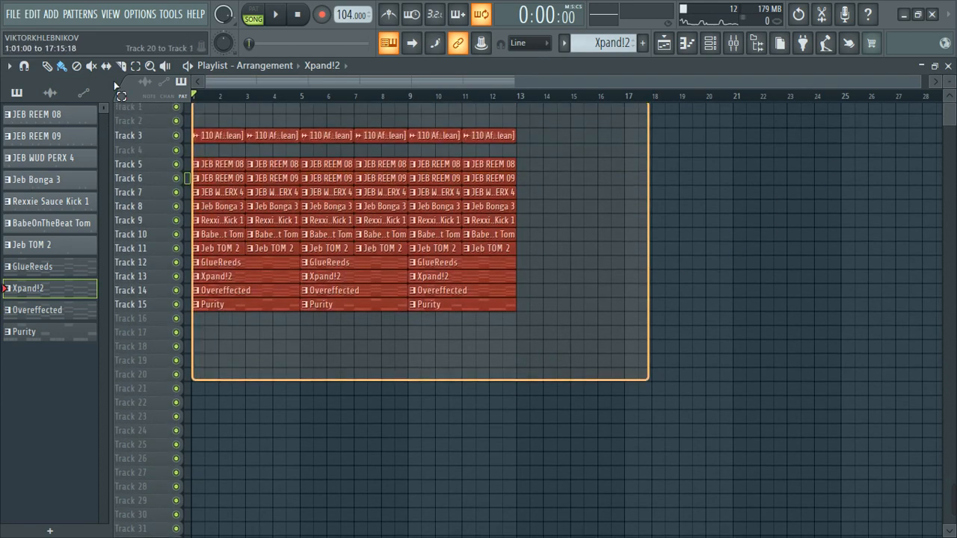
left_click_drag(284, 224, 545, 217)
scroll(429, 329, "down", 2)
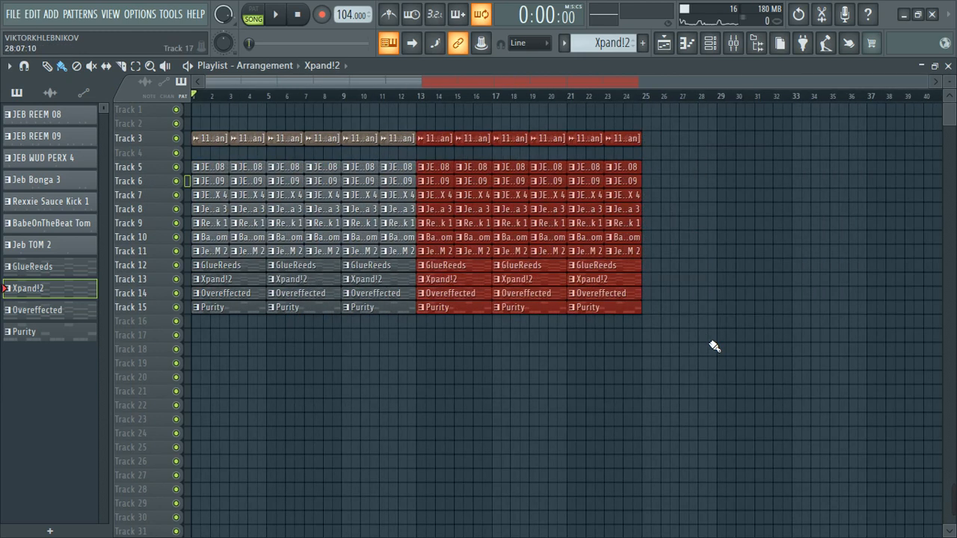
left_click_drag(714, 346, 417, 117)
left_click(660, 365)
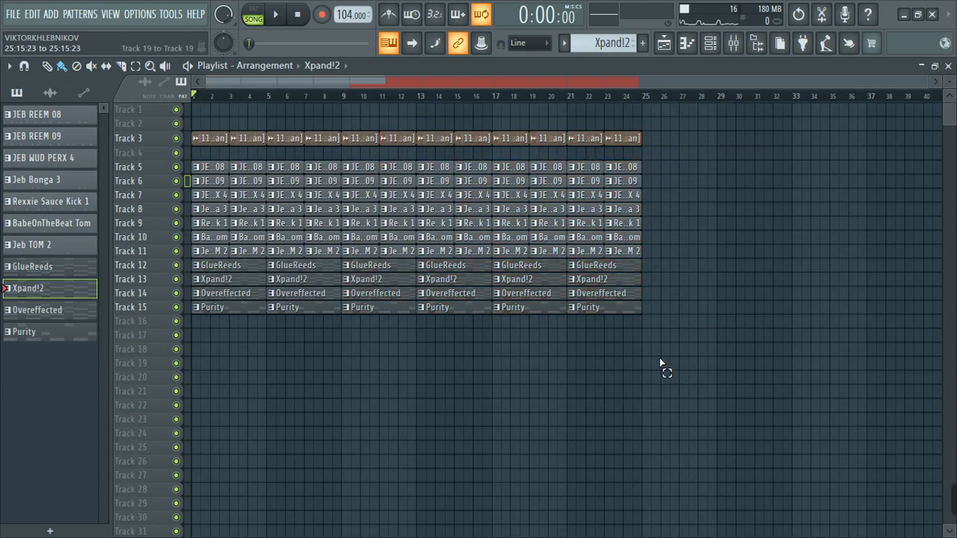
Step: Play the song from the start and mute the Xpand!2, GlueReeds and Purity tracks, leaving the Overeffected track audible
scroll(101, 359, "up", 4)
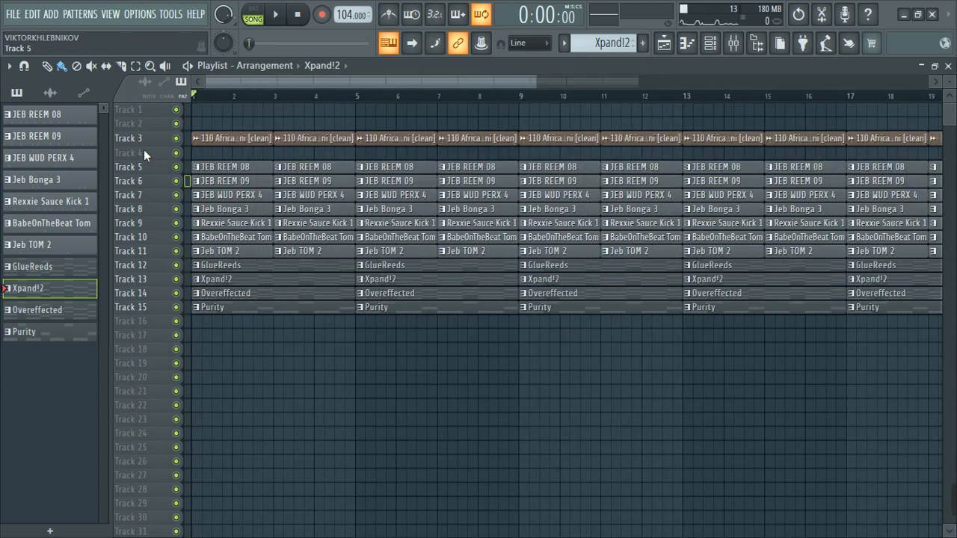
scroll(157, 224, "up", 2)
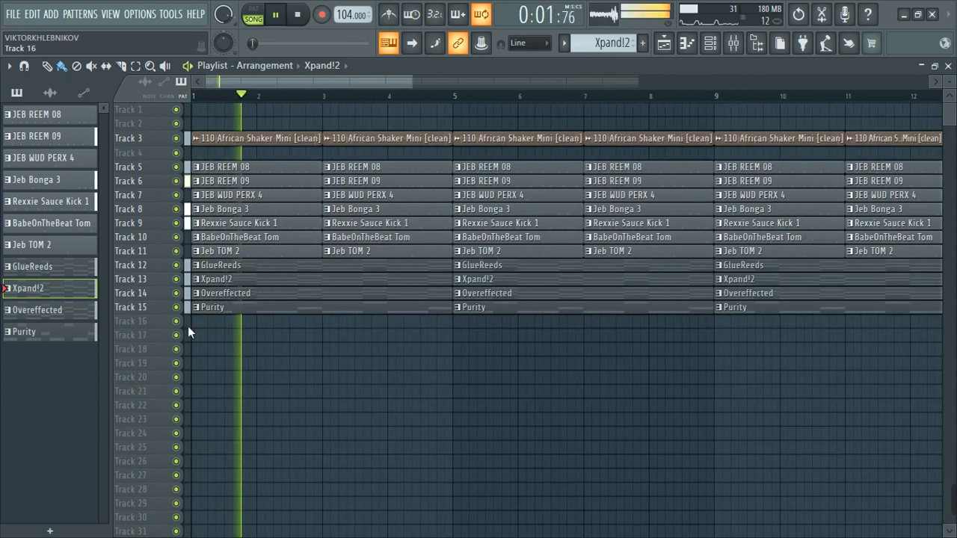
key("space")
left_click(177, 279)
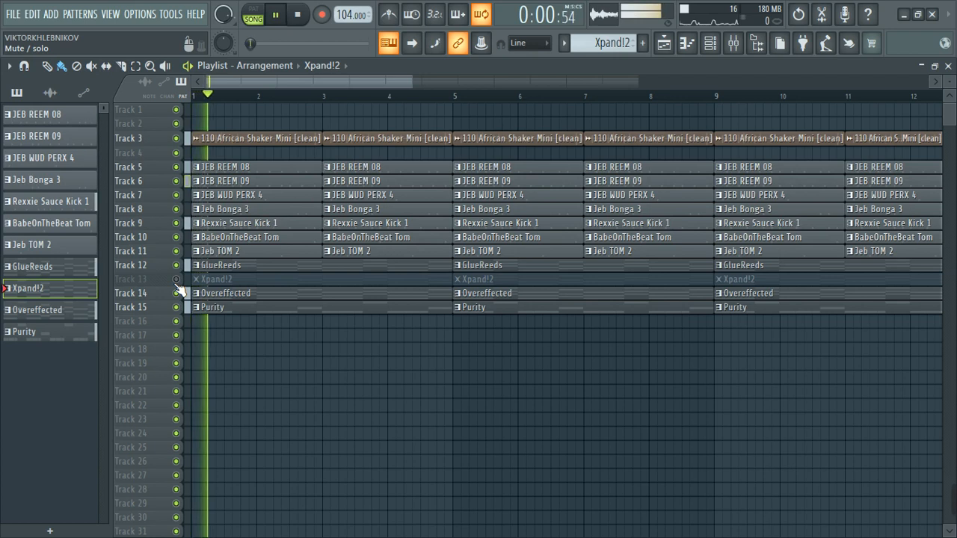
key("space")
left_click(176, 264)
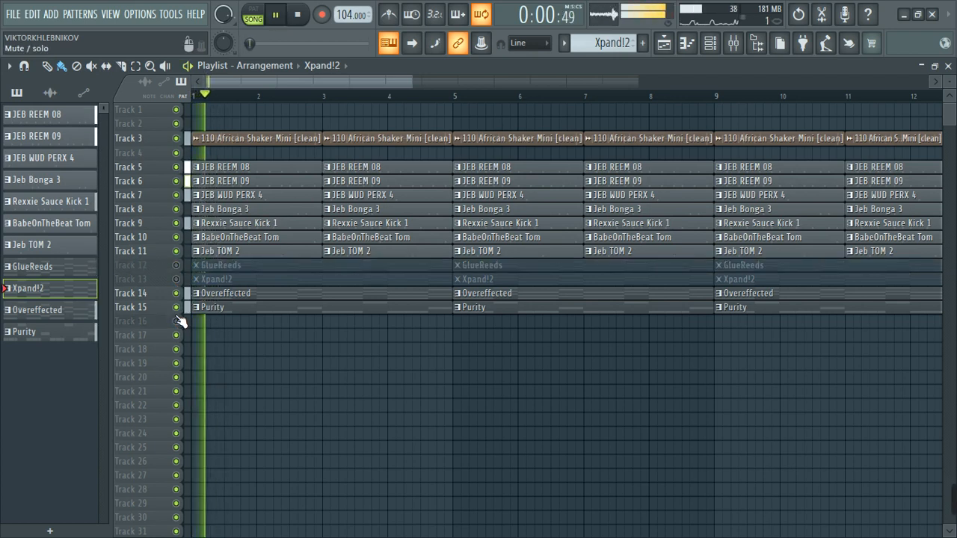
left_click(177, 308)
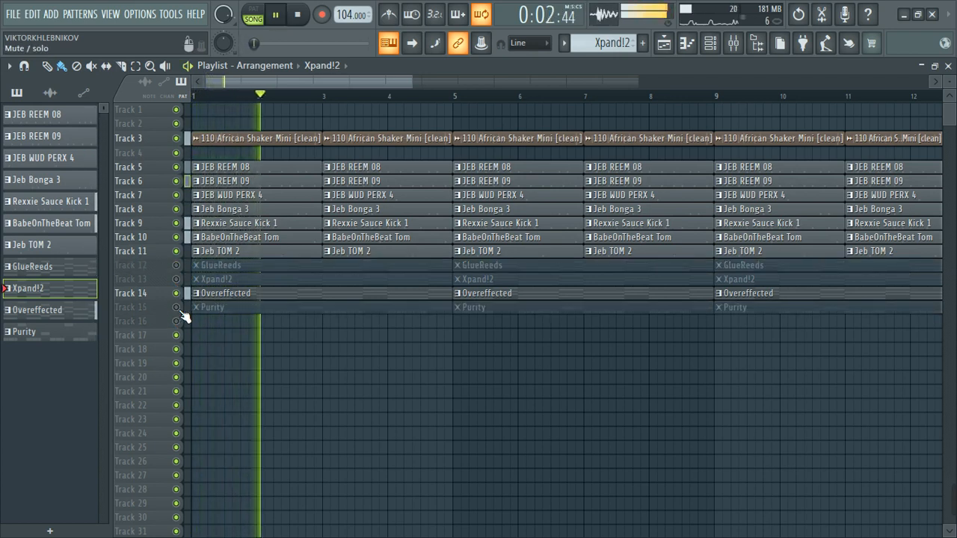
key("space")
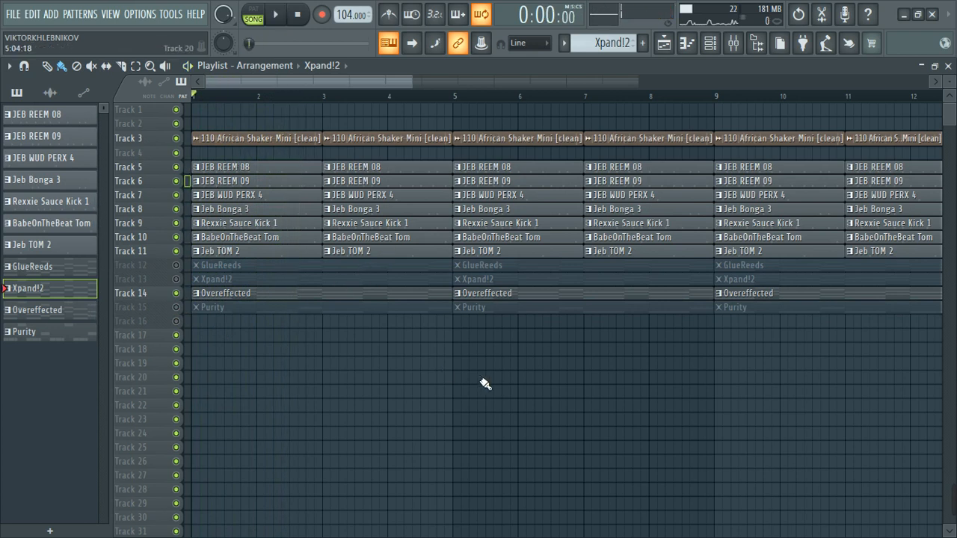
scroll(485, 384, "down", 3)
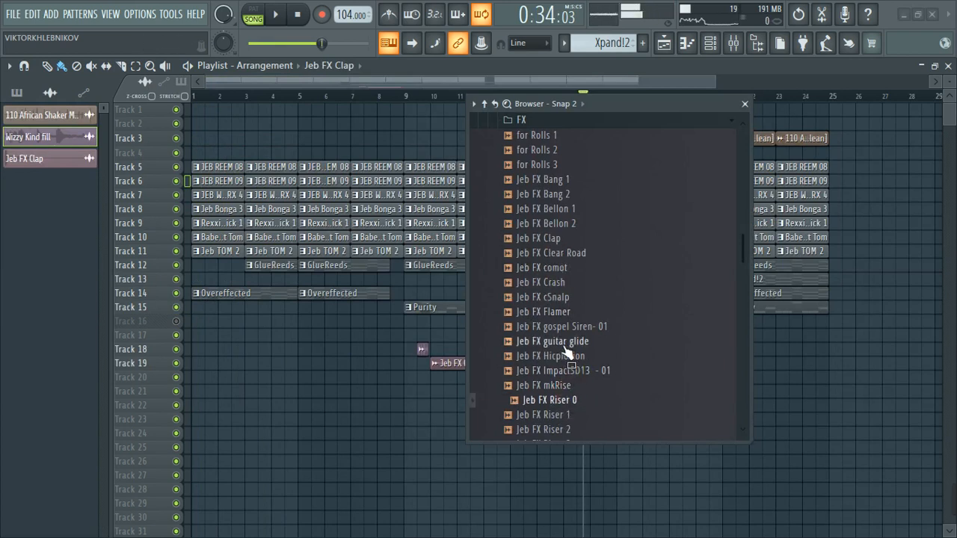
Step: Place the Jeb FX Riser 0 sample on track 22 at bar 10 and collapse the FX folder and its parent kit folder
left_click_drag(547, 406, 441, 406)
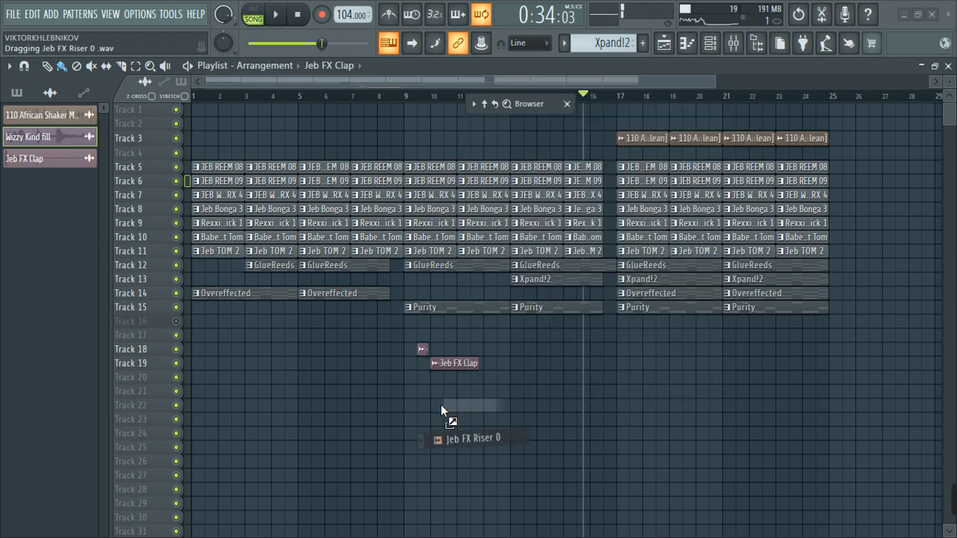
mouse_move(525, 112)
scroll(552, 217, "up", 4)
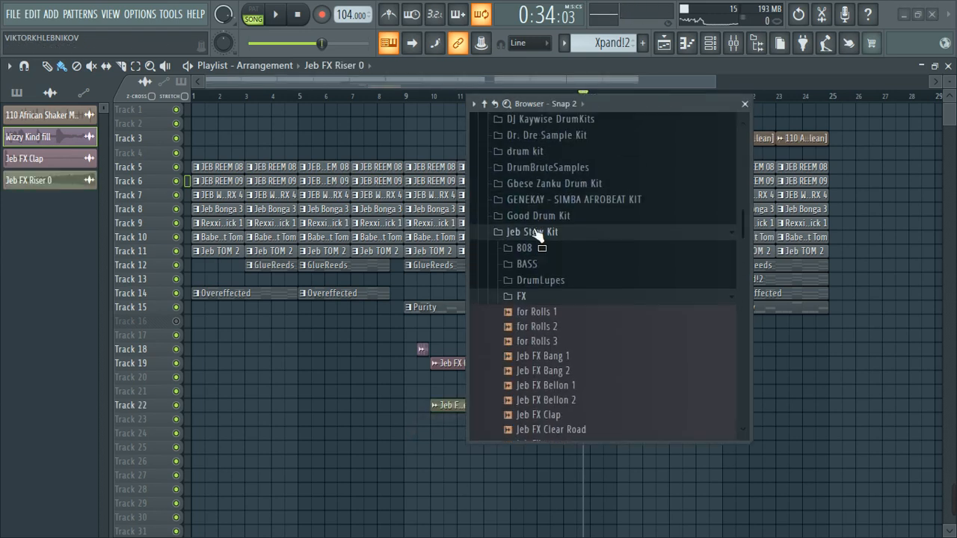
left_click(539, 298)
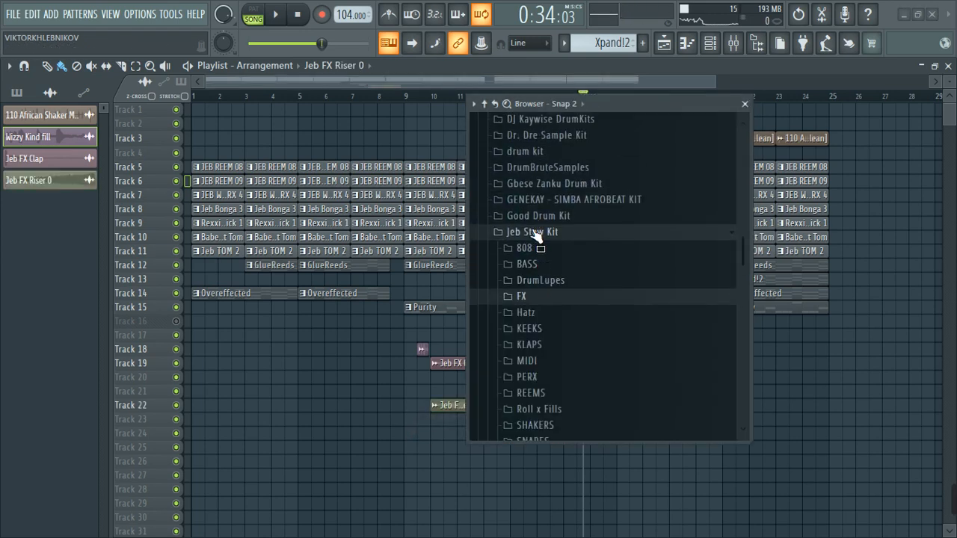
left_click(536, 234)
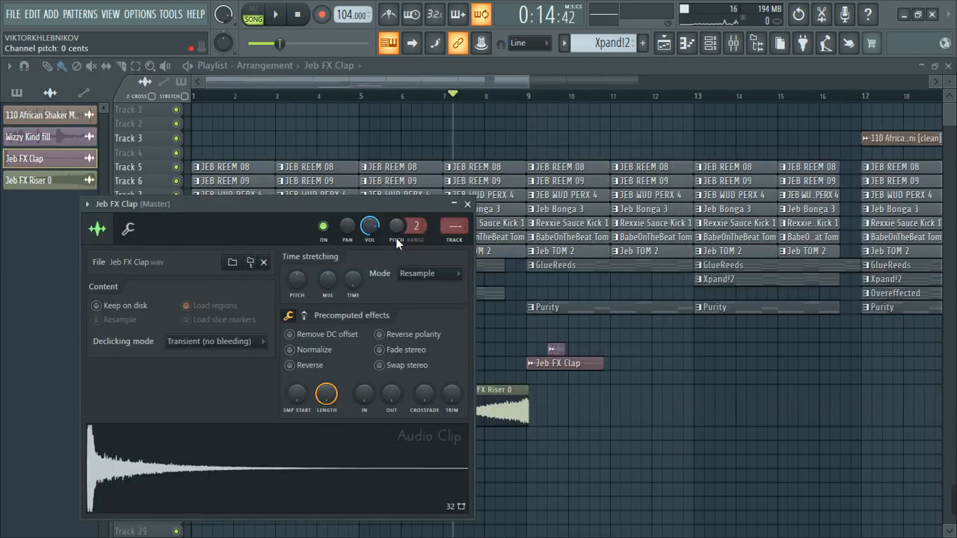
Step: Lower the Jeb FX Clap sample's channel volume to 26%
left_click(468, 204)
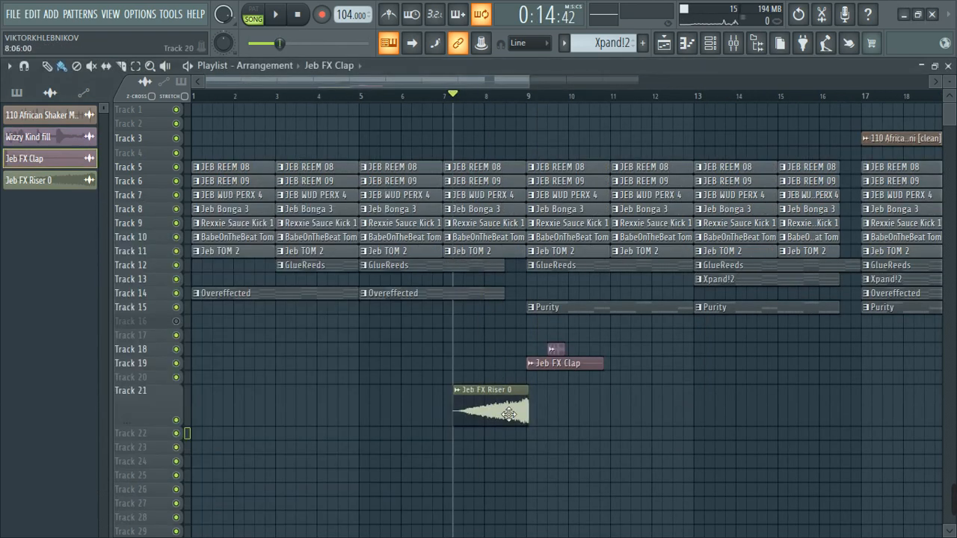
double_click(550, 368)
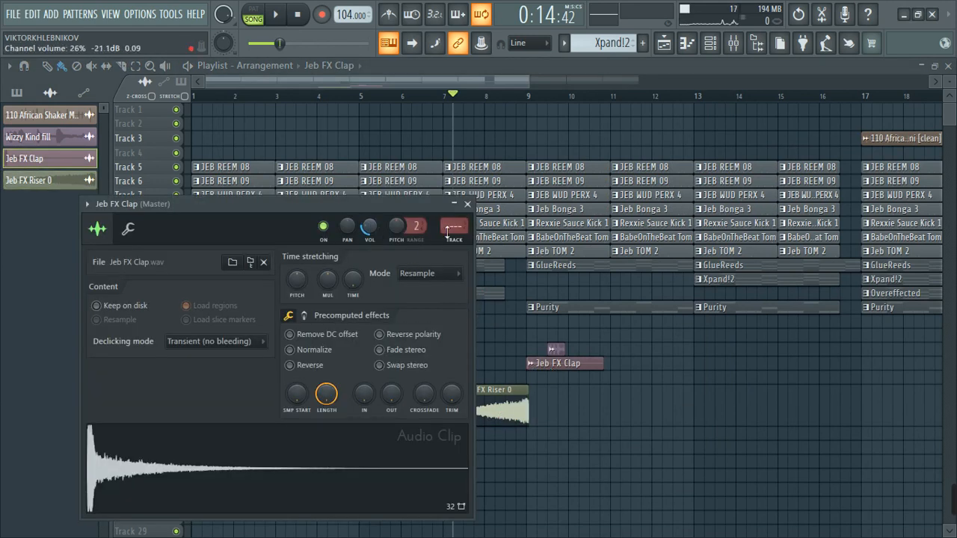
left_click(467, 205)
Step: Play the transition, move the Wizzy Kind fill clip to lead into bar 9, and enlarge track 18 to show its waveform
key("space")
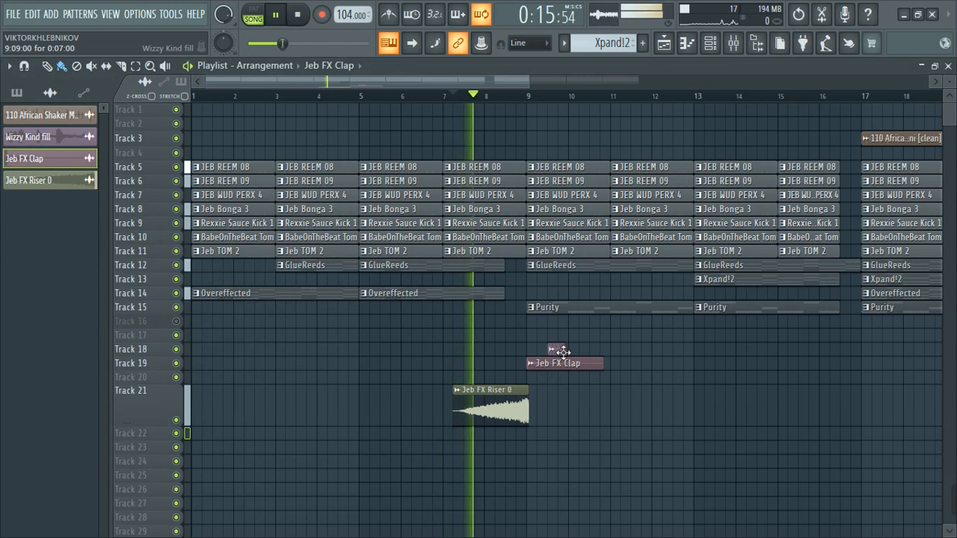
scroll(531, 357, "up", 1)
scroll(531, 358, "up", 1)
key("space")
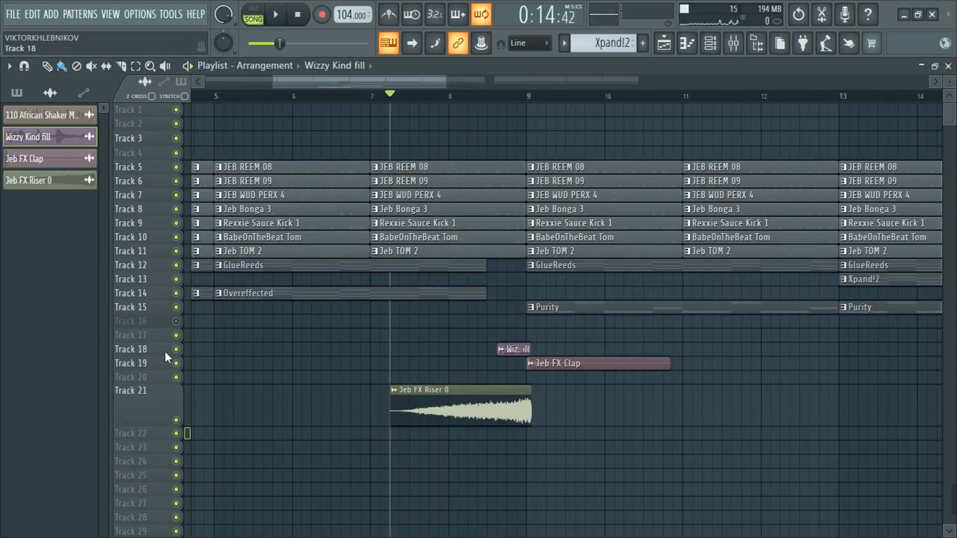
left_click_drag(166, 363, 166, 431)
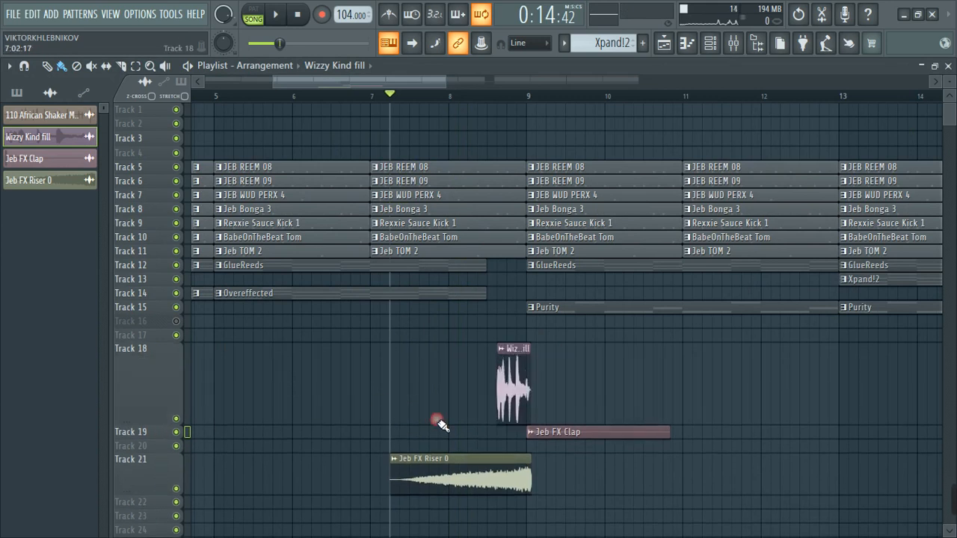
scroll(497, 393, "up", 2)
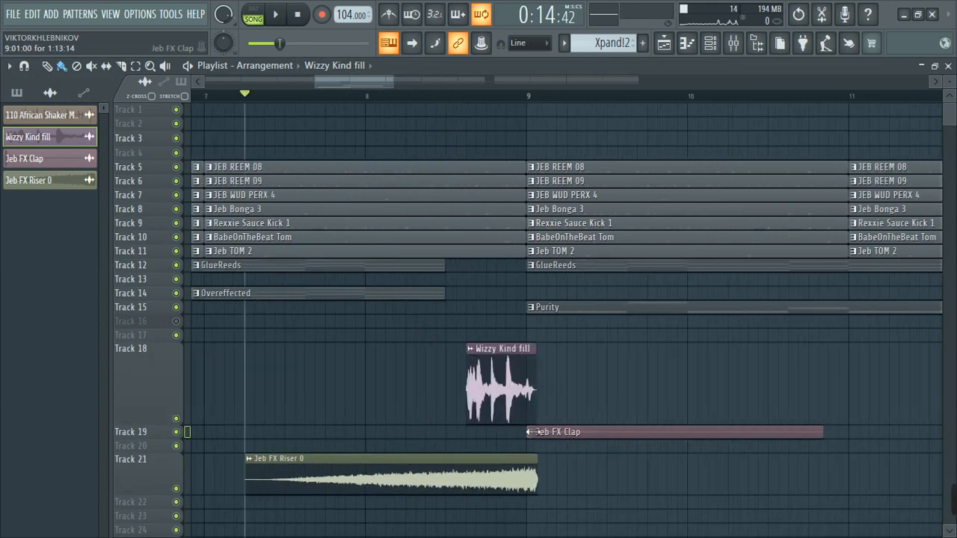
Step: Lower the Wizzy Kind fill sample's channel volume to 32% and play the transition into bar 9
double_click(502, 380)
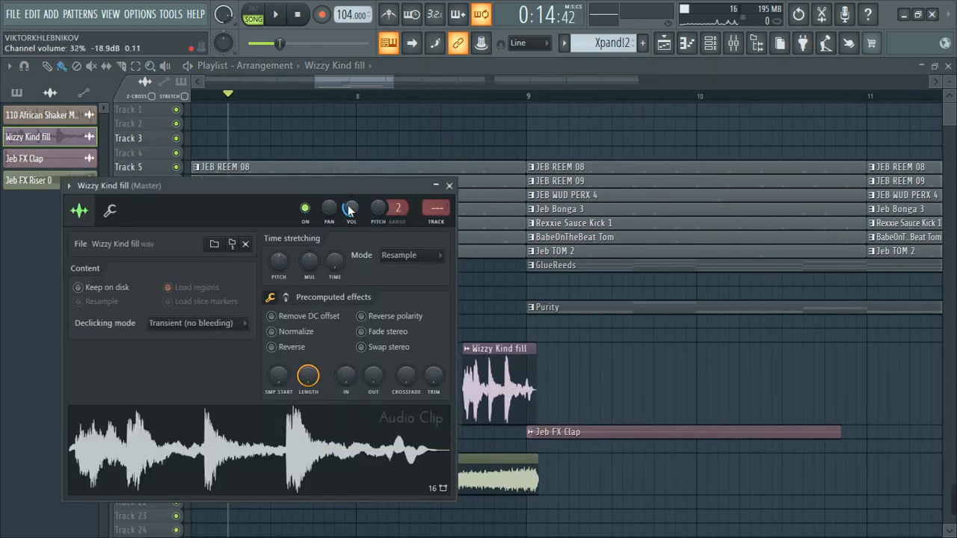
left_click(450, 186)
scroll(528, 391, "up", 2)
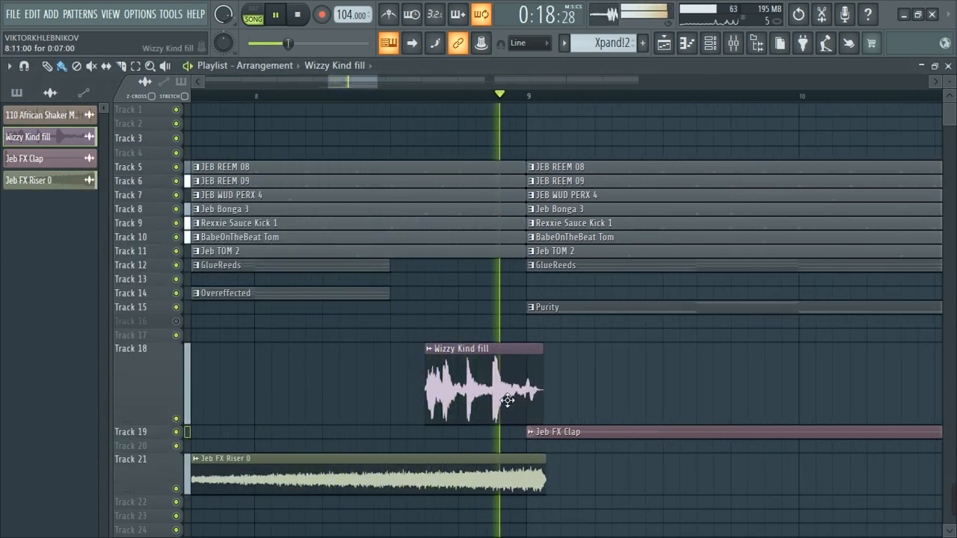
scroll(641, 378, "down", 3)
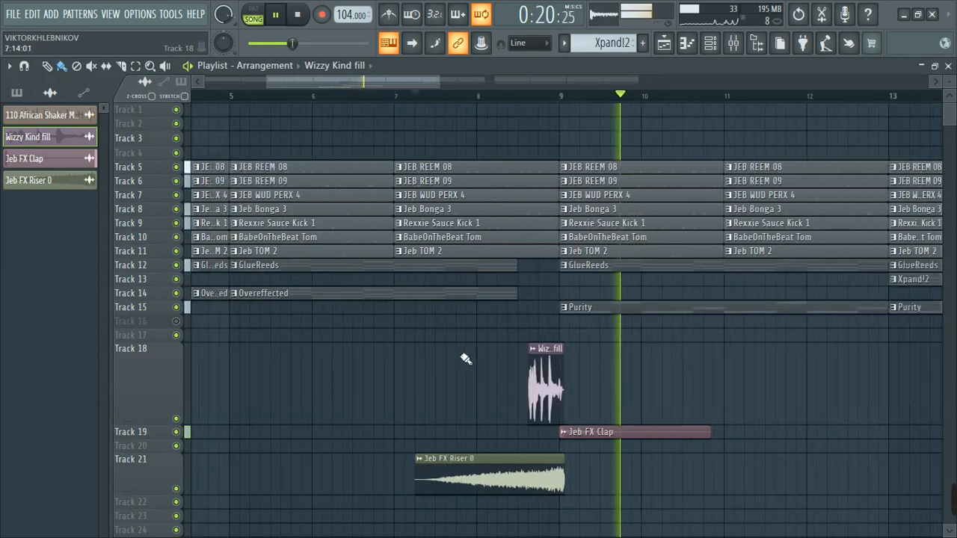
scroll(567, 409, "up", 2)
scroll(374, 383, "down", 3)
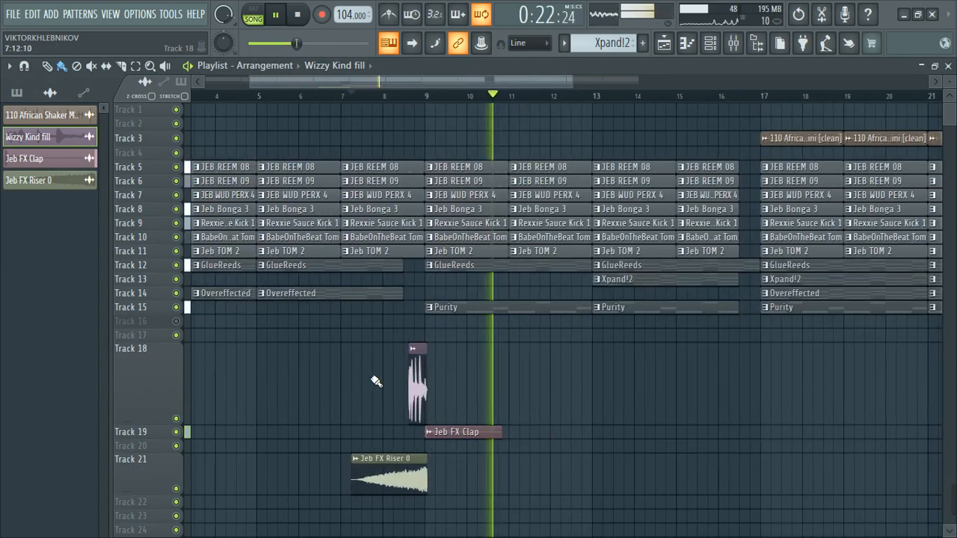
scroll(523, 369, "up", 2)
scroll(515, 355, "up", 1)
key("space")
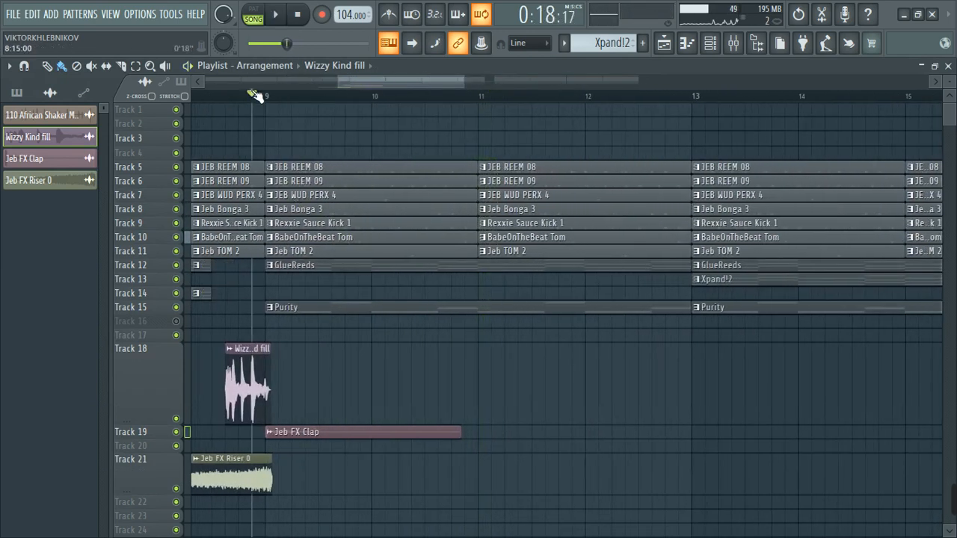
Step: Delete the JEB WUD PERX 4, Jeb TOM 2 and BabeOnTheBeat Tom clips at bar 9 while playing the section, keeping Jeb Bonga 3
scroll(248, 140, "up", 2)
key("space")
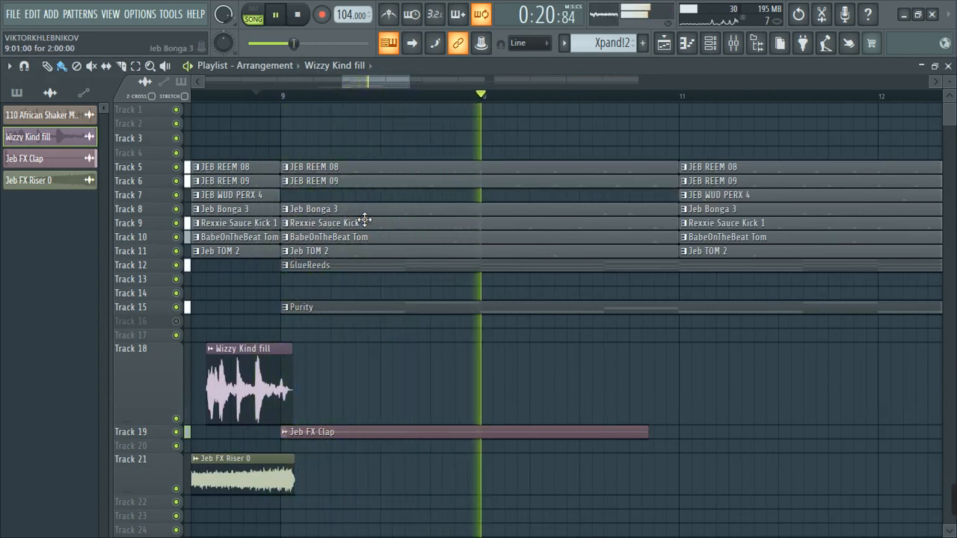
right_click(412, 250)
key("space")
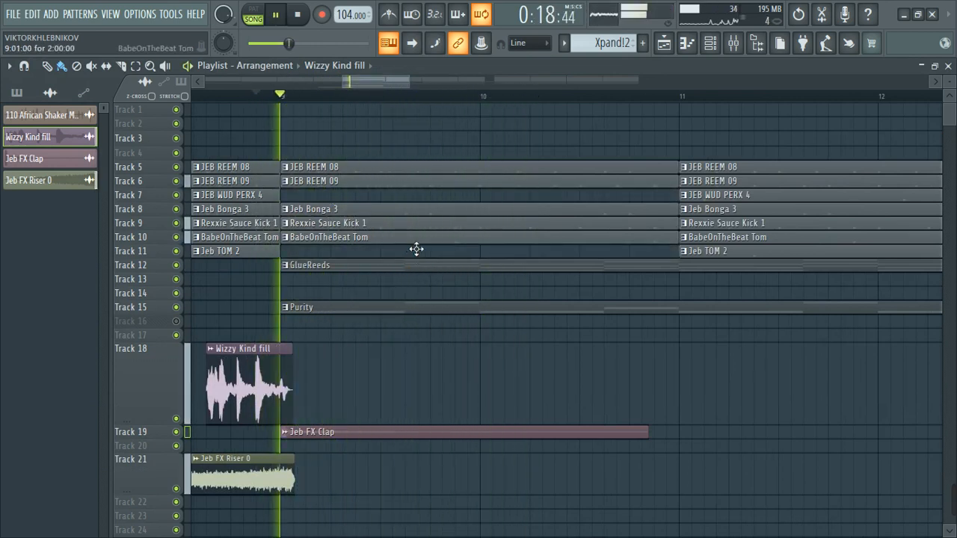
right_click(413, 239)
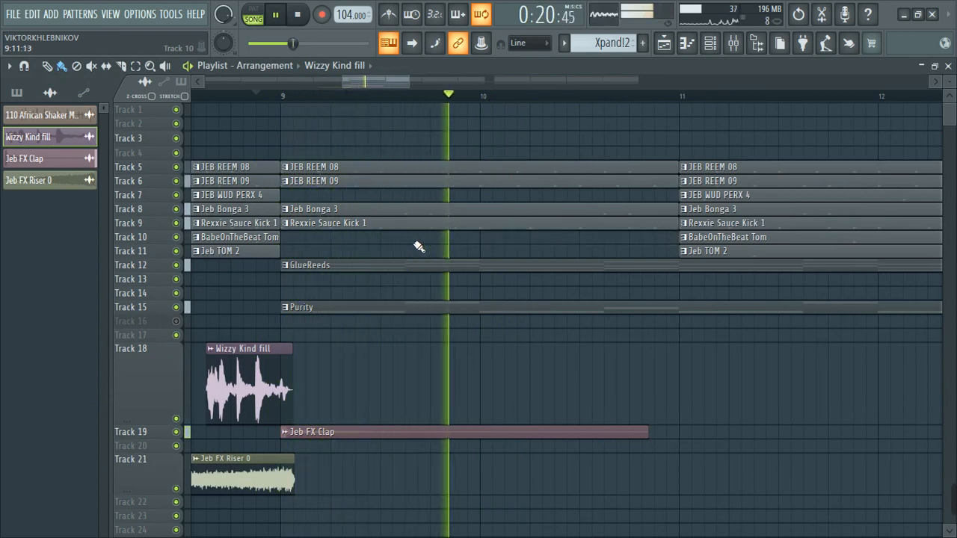
right_click(435, 214)
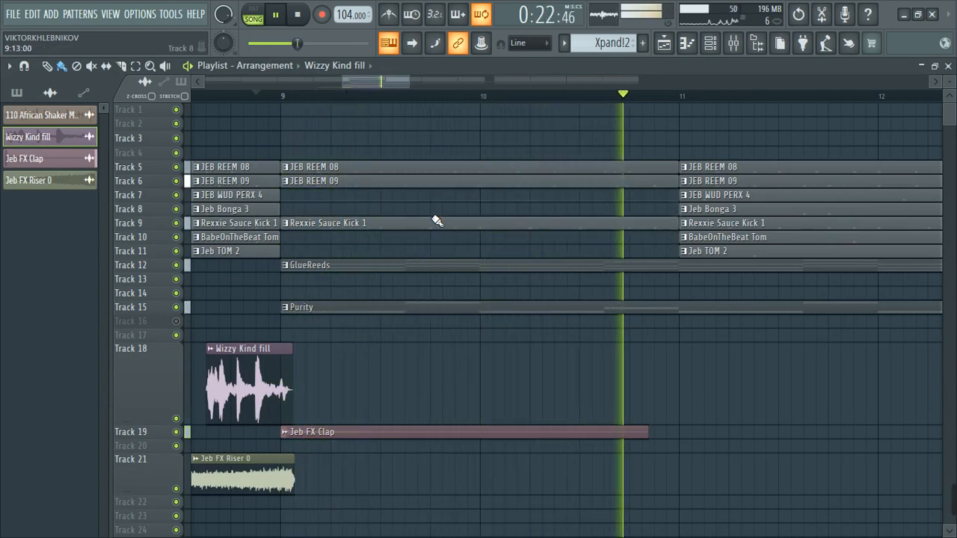
key("ctrl+z")
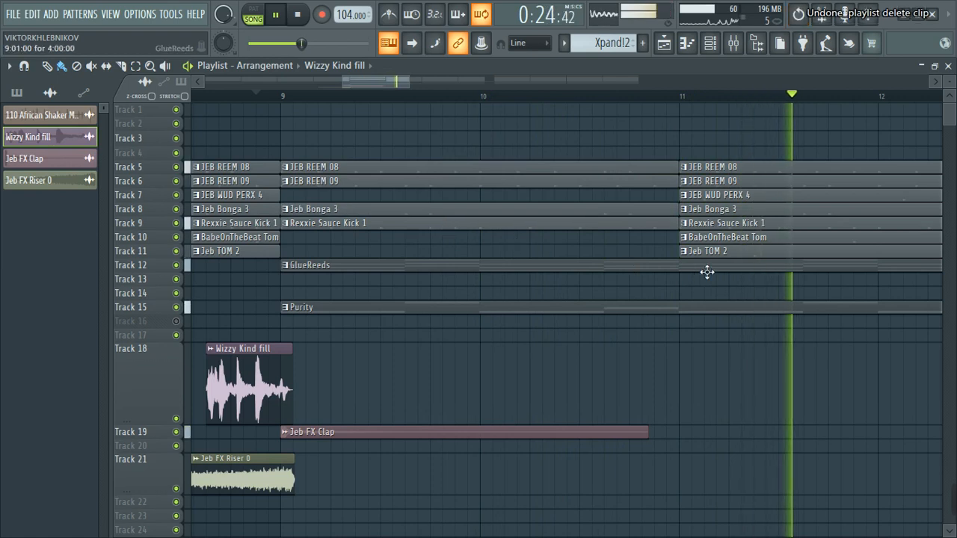
Step: Delete the Jeb TOM 2 and BabeOnTheBeat Tom clips at bars 11, 13 and 15
right_click(747, 251)
right_click(771, 243)
scroll(511, 250, "down", 4)
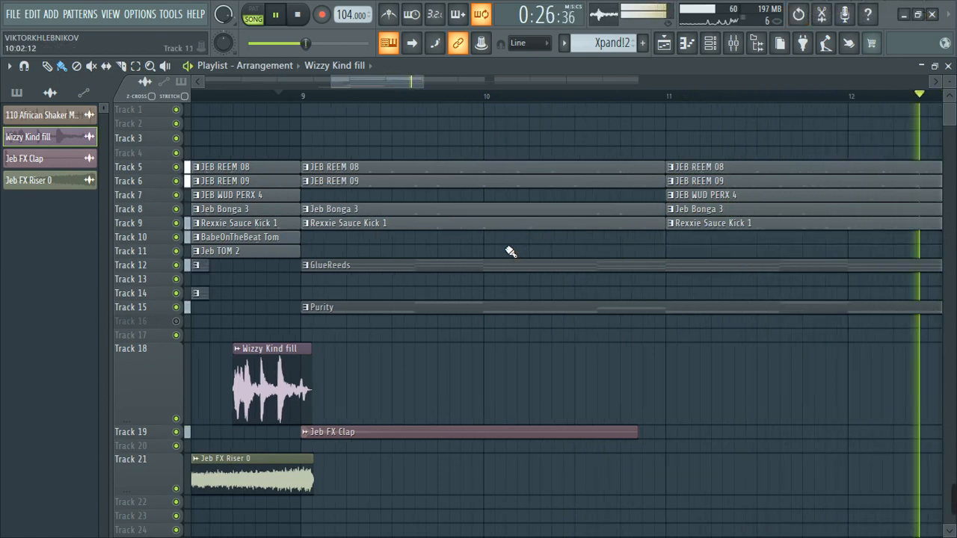
right_click(742, 257)
right_click(740, 239)
scroll(498, 240, "down", 4)
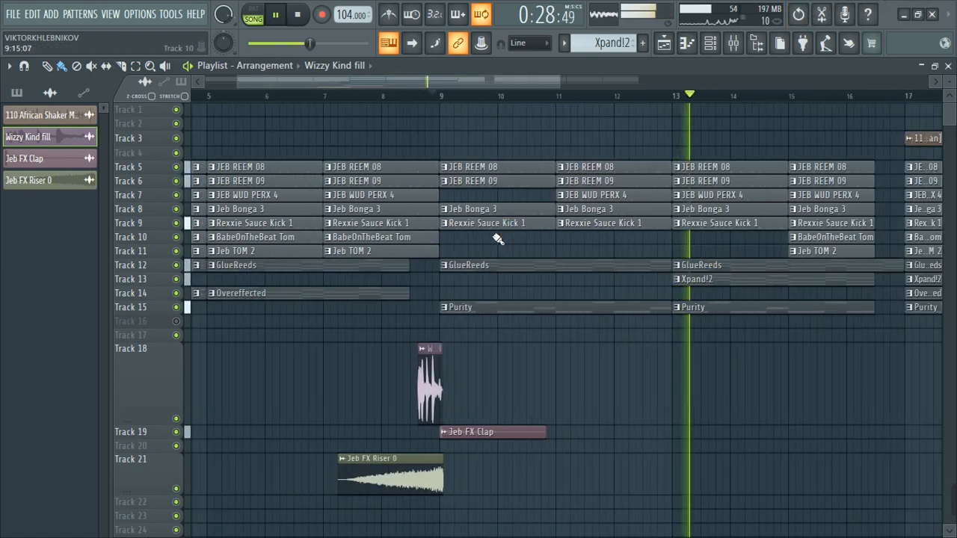
right_click(699, 252)
right_click(707, 238)
scroll(483, 278, "down", 4)
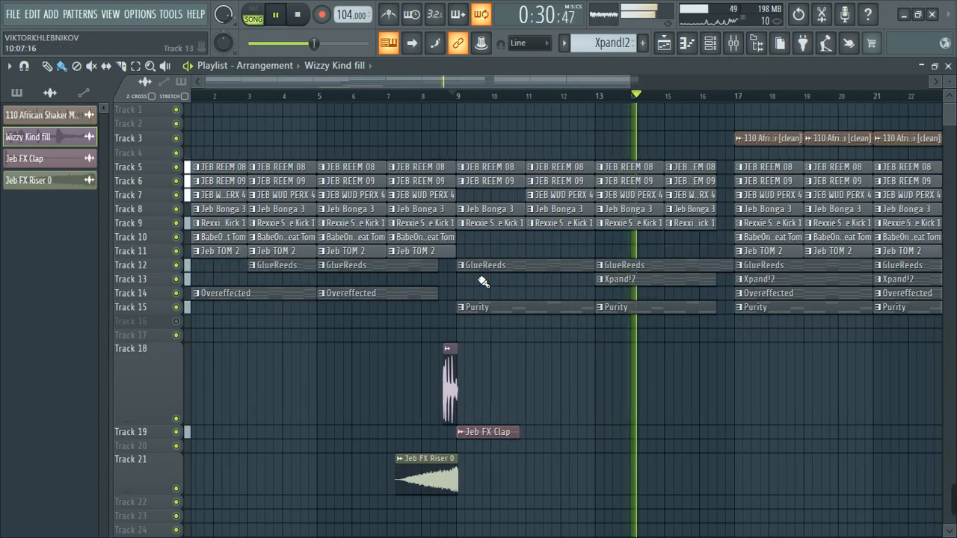
Step: Duplicate the Wizzy Kind fill, Jeb FX Clap and Jeb FX Riser 0 clips to form the transition into bar 17, and stop playback
scroll(746, 367, "up", 2)
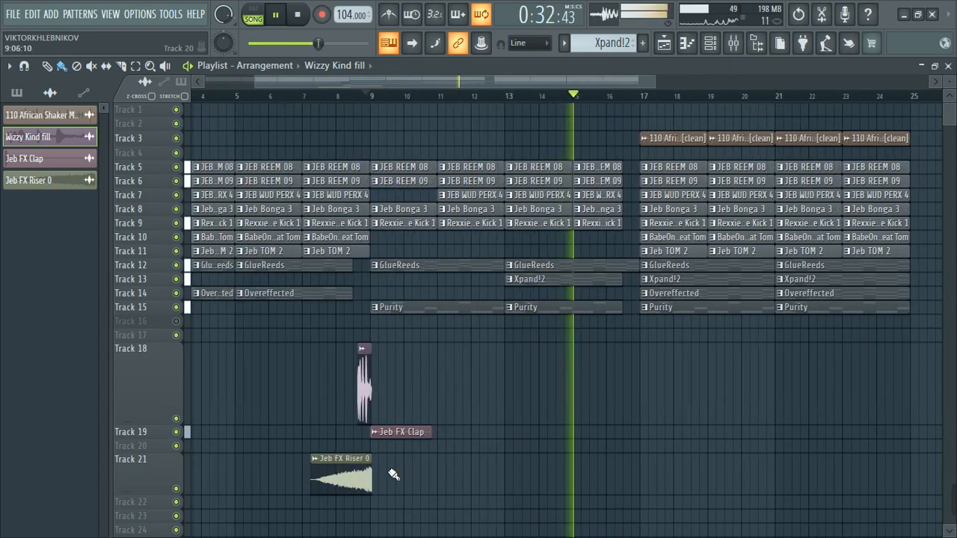
left_click_drag(398, 502, 346, 396)
left_click_drag(367, 487, 663, 482)
scroll(663, 482, "up", 2)
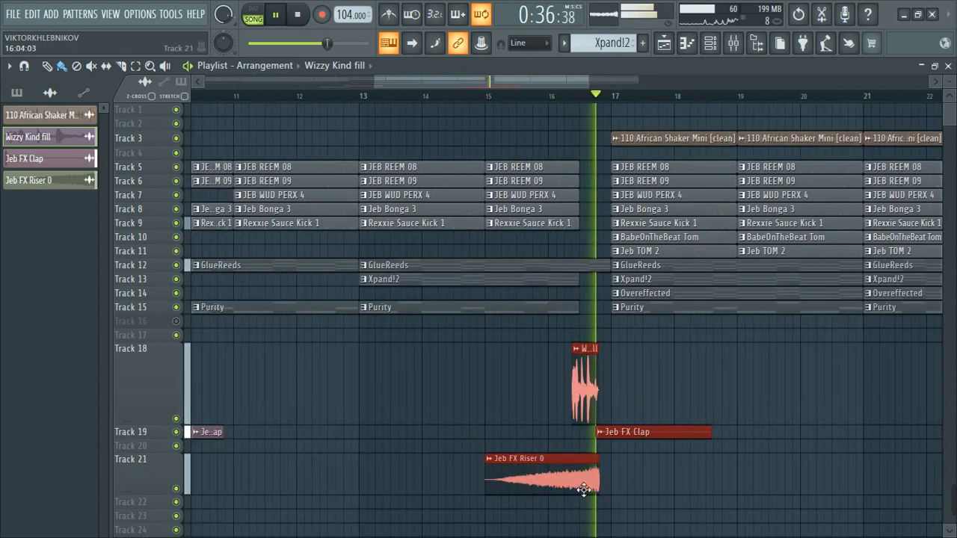
mouse_move(564, 489)
left_mouse_down()
mouse_move(591, 490)
mouse_move(579, 486)
left_mouse_up()
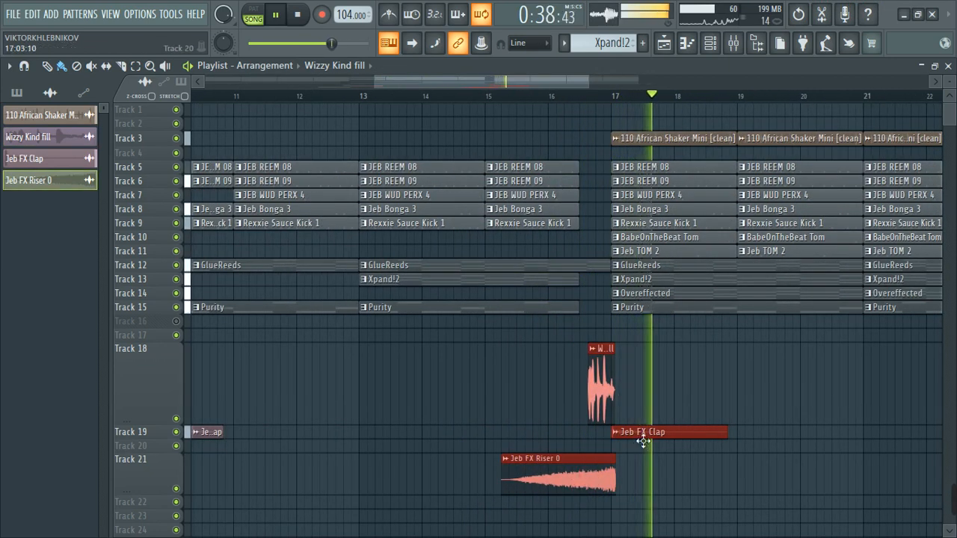
scroll(428, 403, "down", 1)
scroll(715, 402, "down", 4)
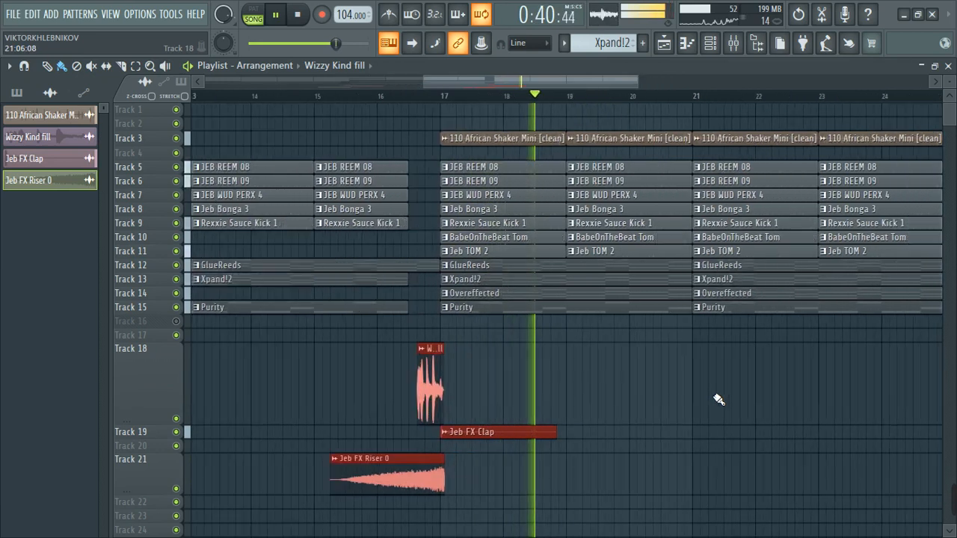
scroll(819, 430, "down", 1)
key("space")
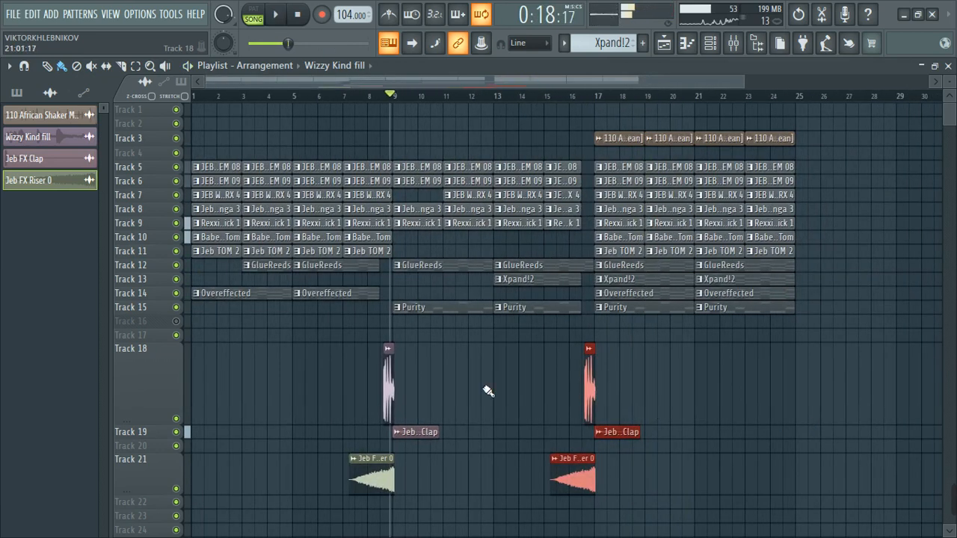
Step: Shrink tracks 18 and 21 back to a compact height and widen the view to the whole arrangement
left_click_drag(165, 431, 174, 360)
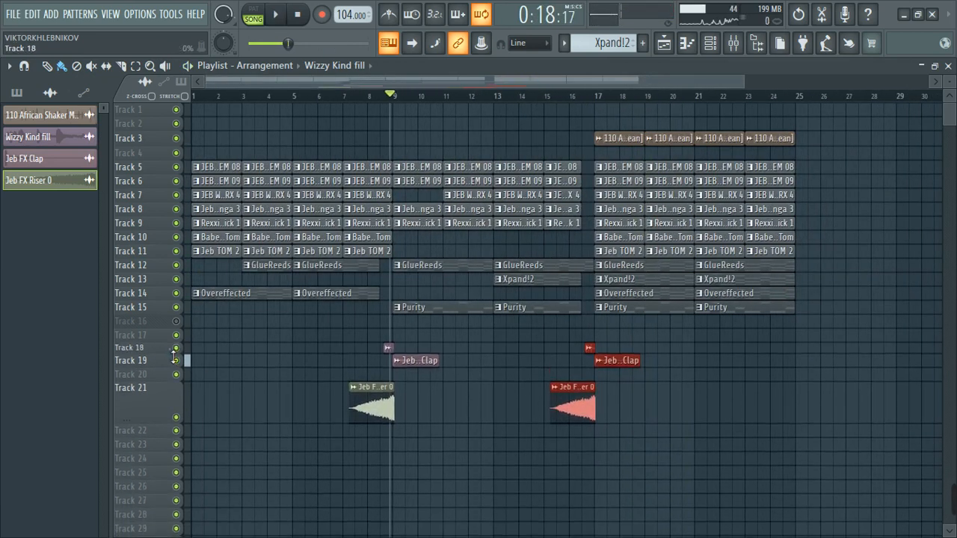
left_click_drag(158, 428, 162, 395)
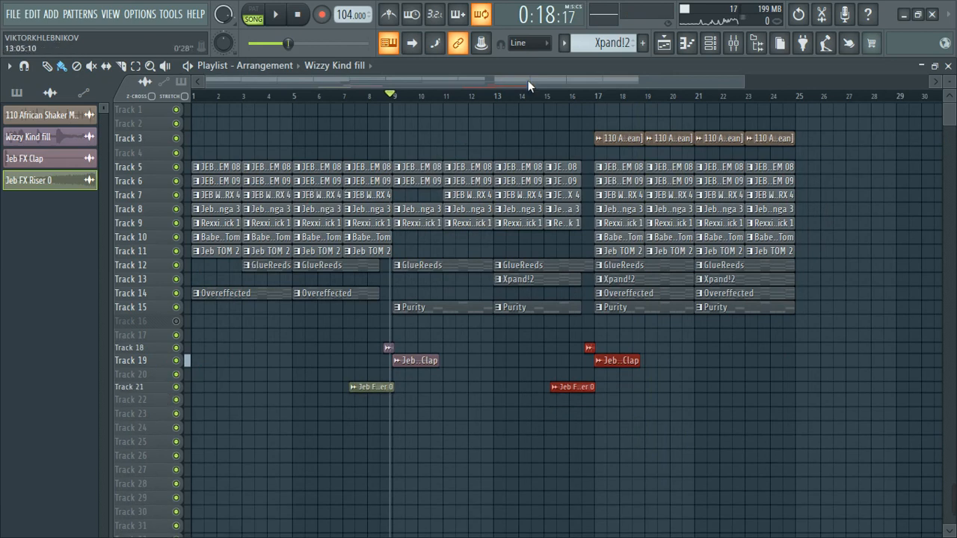
left_click_drag(752, 85, 757, 211)
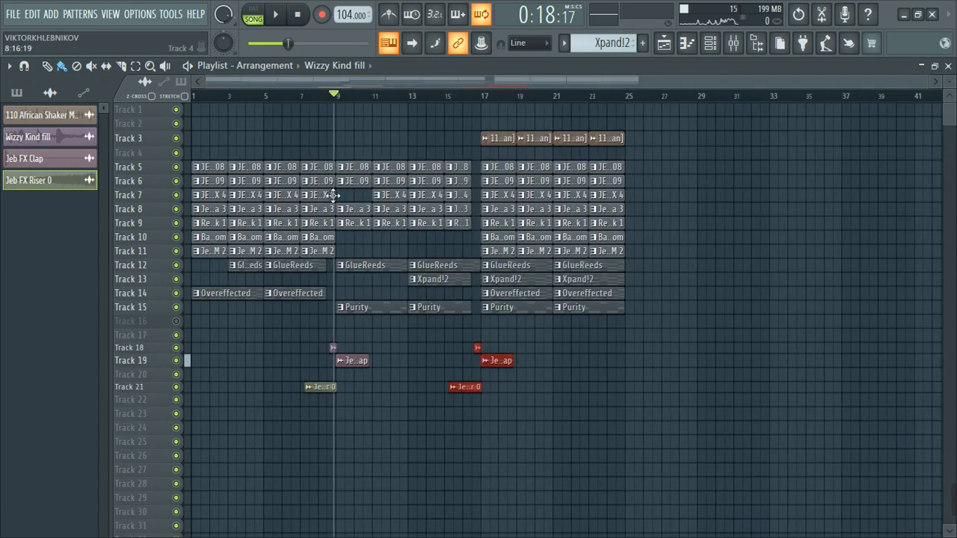
Step: Delete the percussion clips on tracks 5 to 11 in bars 1–2 and, while playing from the start, the GlueReeds clip at bar 3
scroll(207, 327, "up", 3)
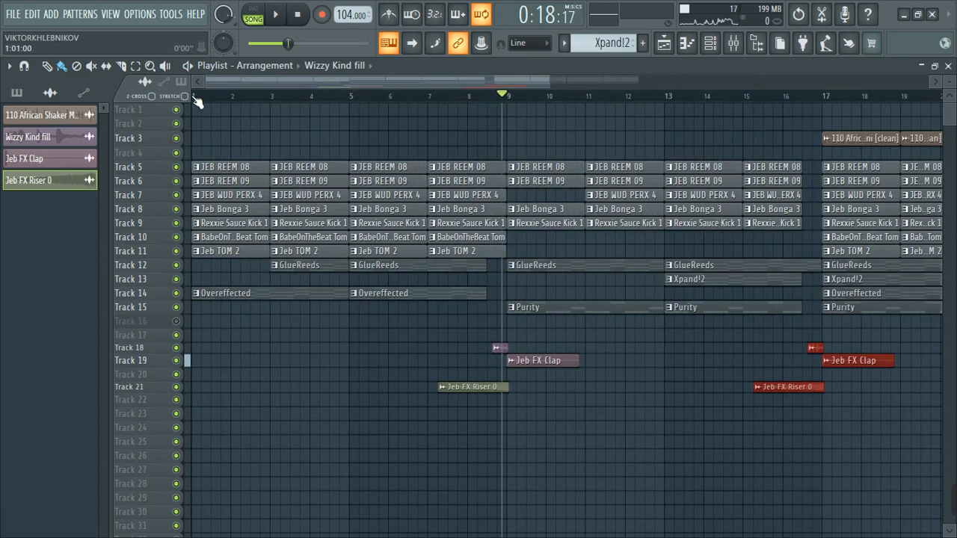
left_click_drag(221, 266, 231, 153)
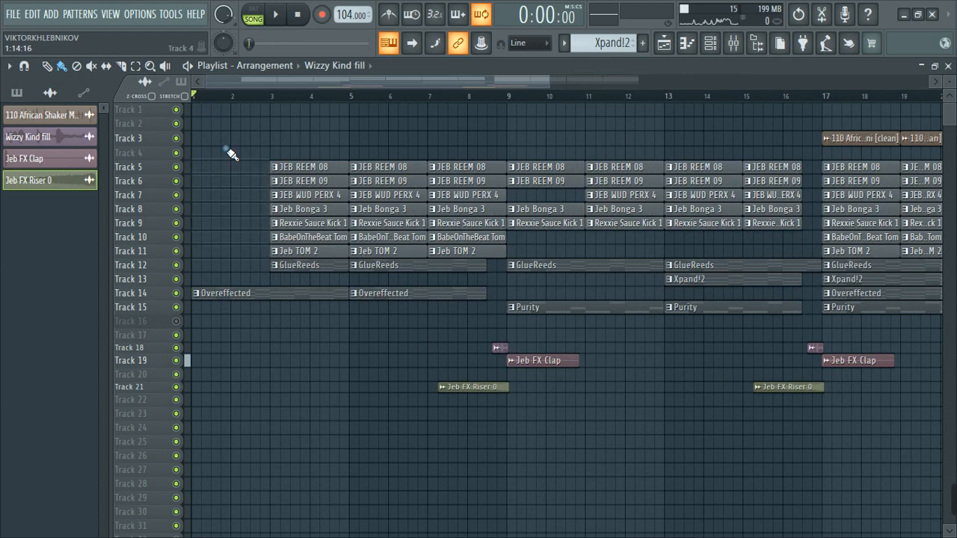
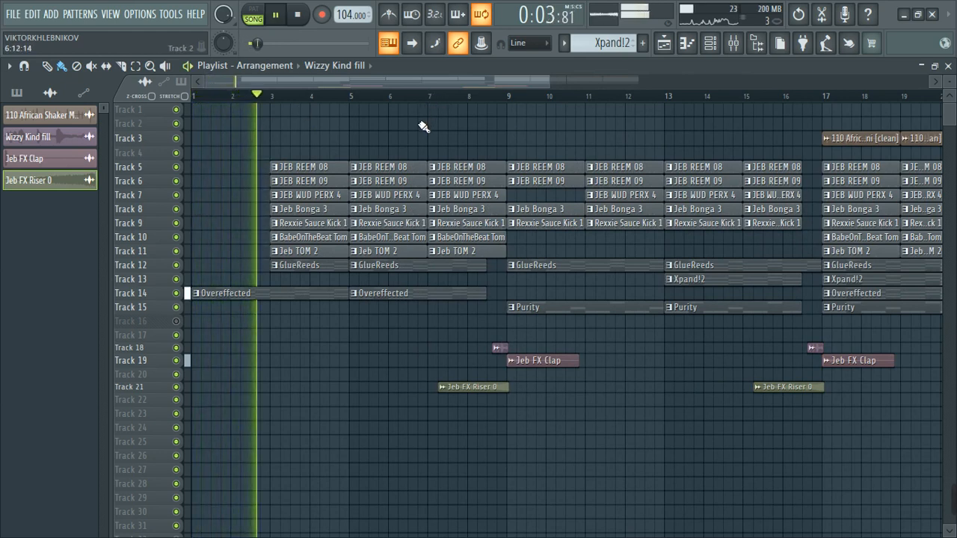
right_click(300, 270)
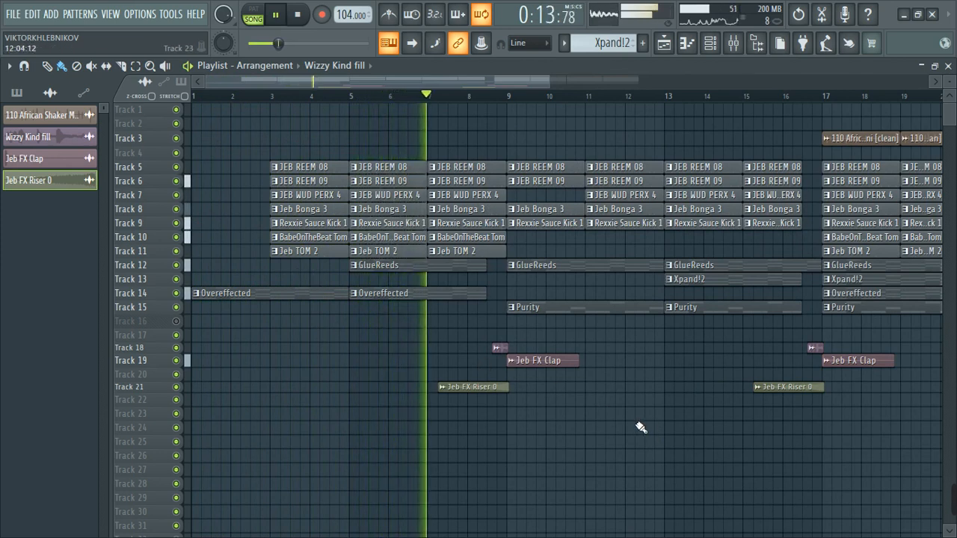
Step: Delete the JEB WUD PERX 4 clip at bar 11 while playing through the section after the bar 9 transition
scroll(629, 415, "up", 2)
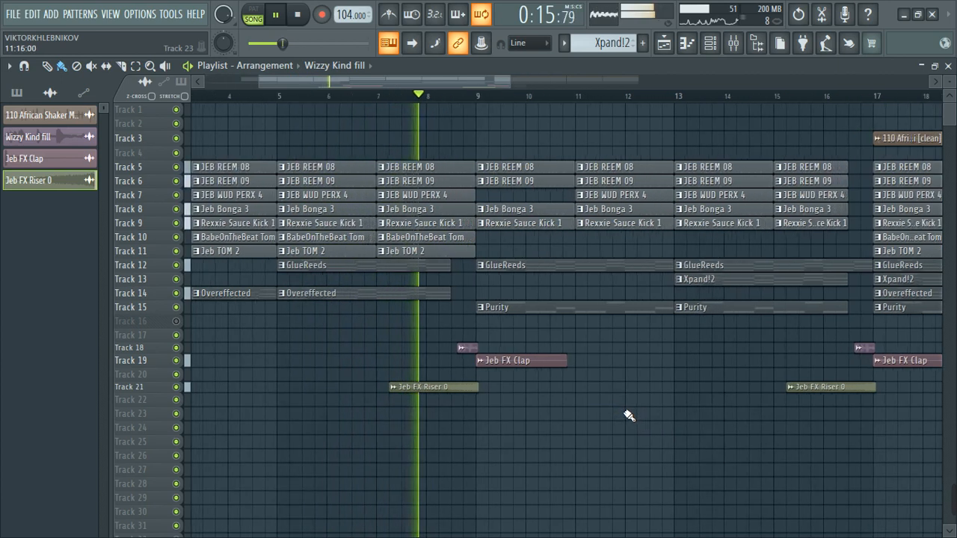
scroll(629, 415, "up", 1)
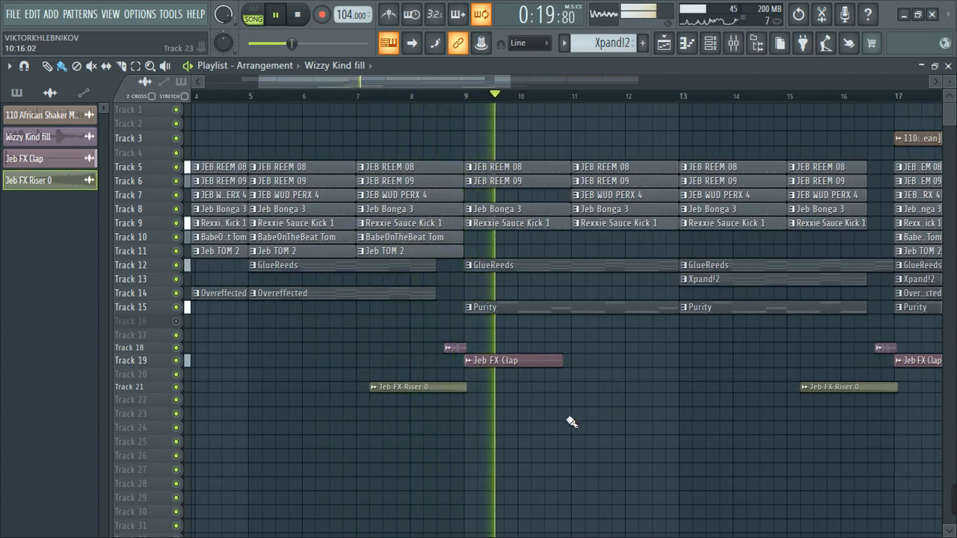
scroll(568, 422, "down", 2)
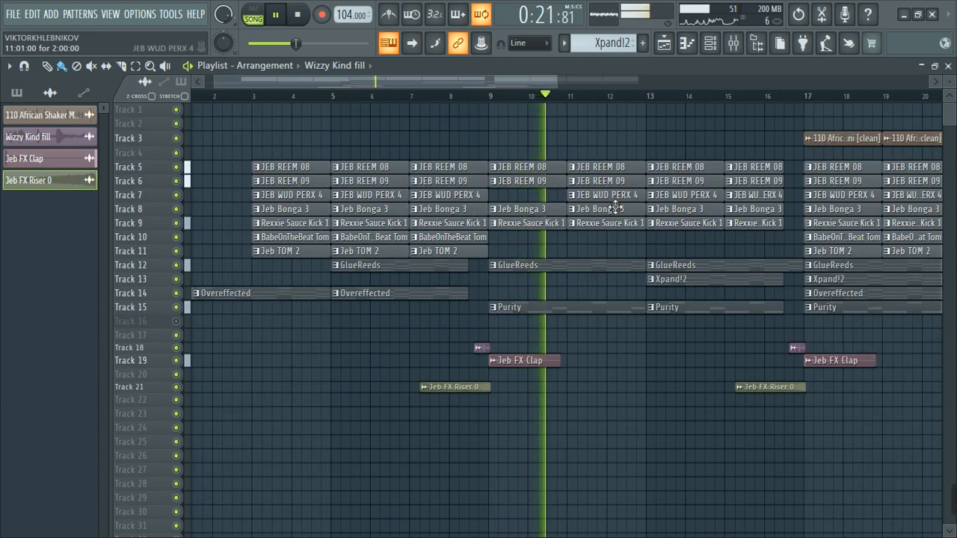
scroll(483, 395, "down", 2)
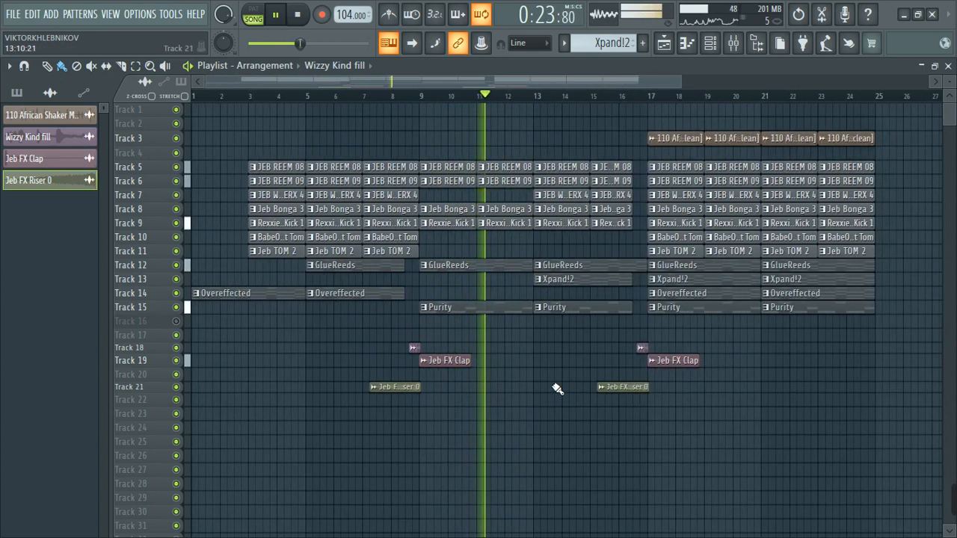
scroll(557, 389, "up", 4)
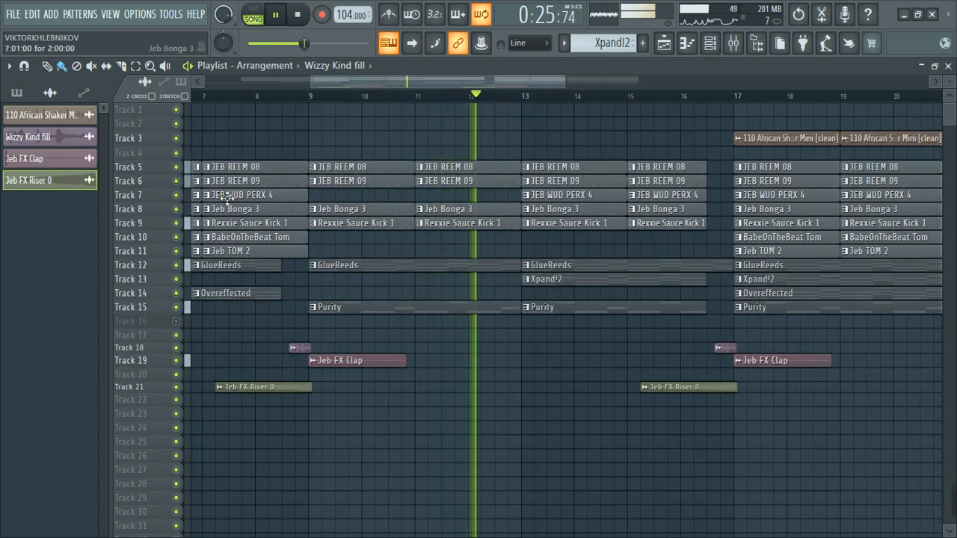
Step: Mute and unmute the JEB REEM 08 and JEB REEM 09 tracks during playback to compare the groove leading into bar 17
left_click(176, 168)
left_click(176, 168)
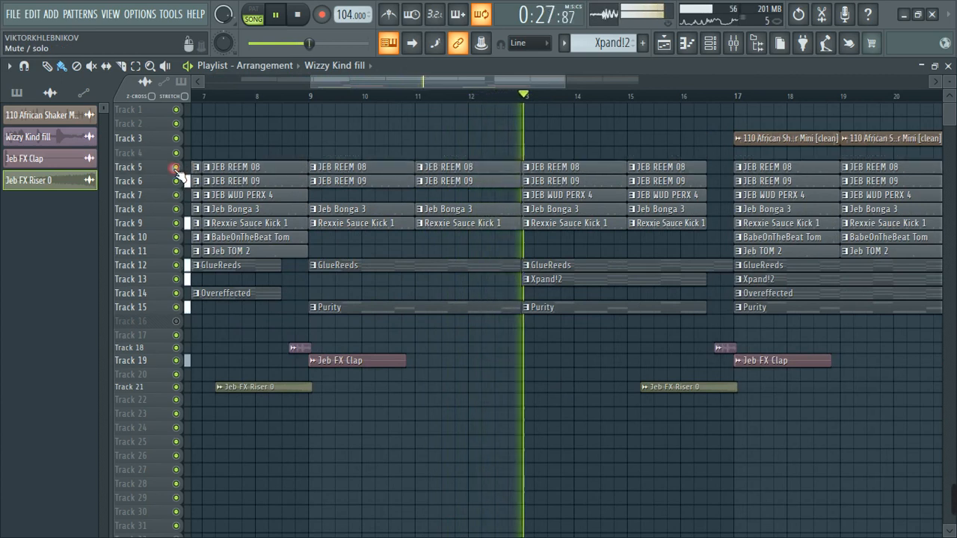
left_click(177, 181)
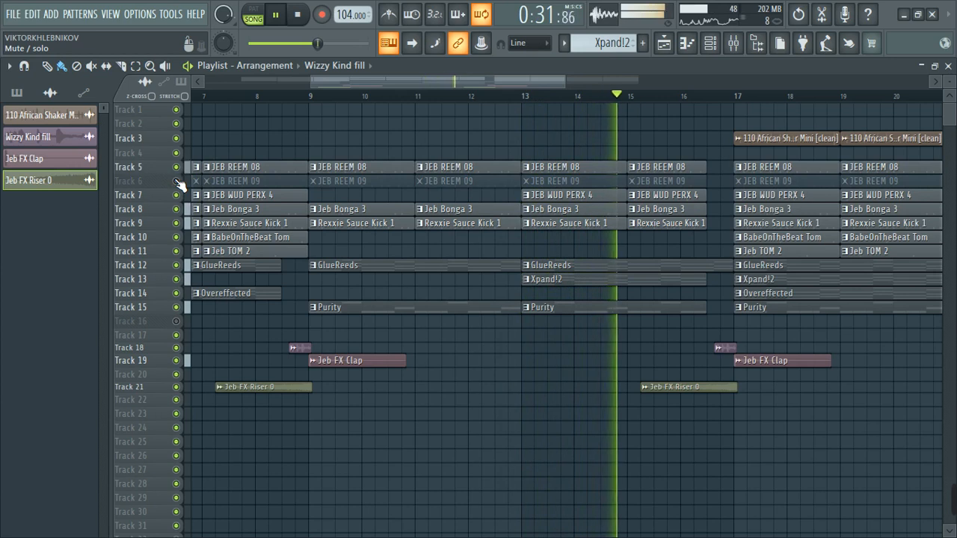
left_click(176, 181)
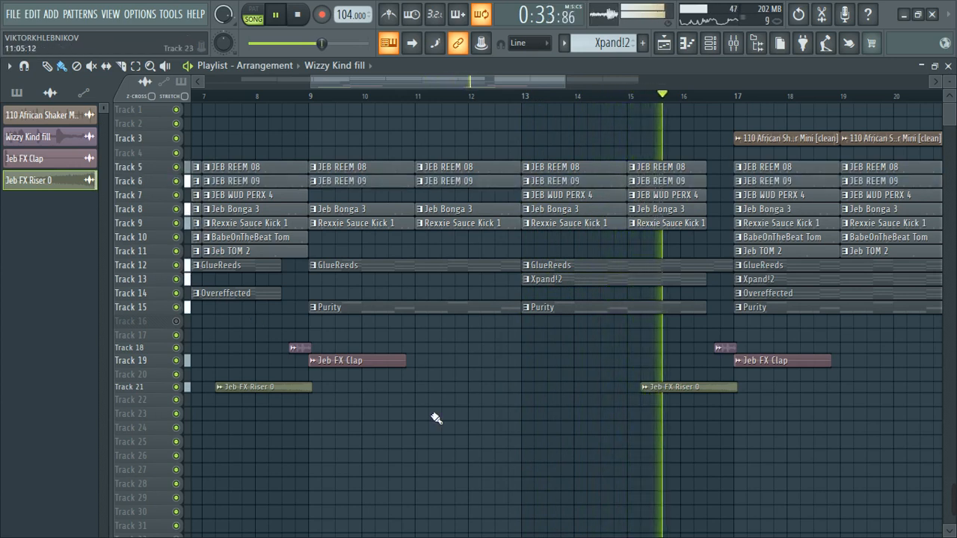
scroll(436, 420, "down", 2)
scroll(806, 451, "up", 3)
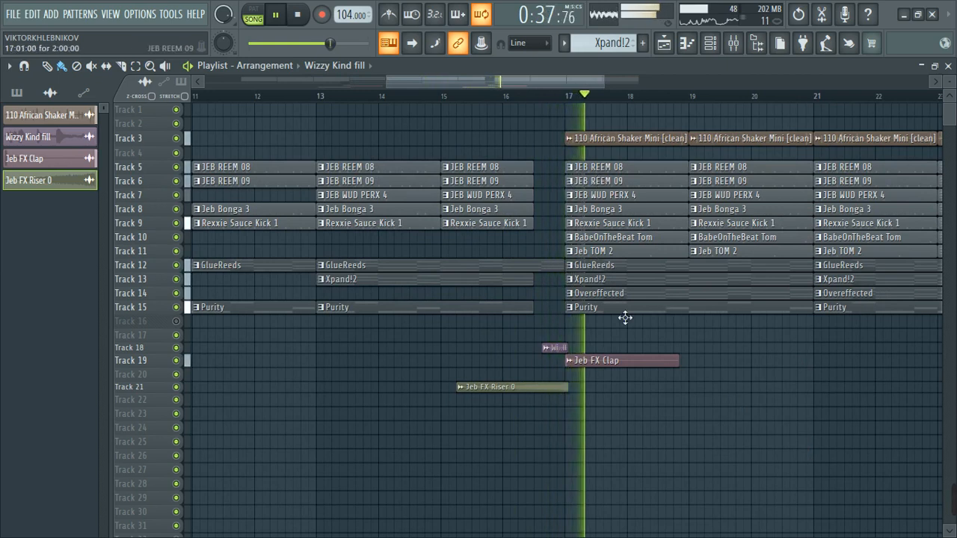
Step: Lower the 110 African Shaker Mini sample's channel volume to 46% during playback and close its settings
scroll(554, 255, "down", 2)
left_click(595, 142)
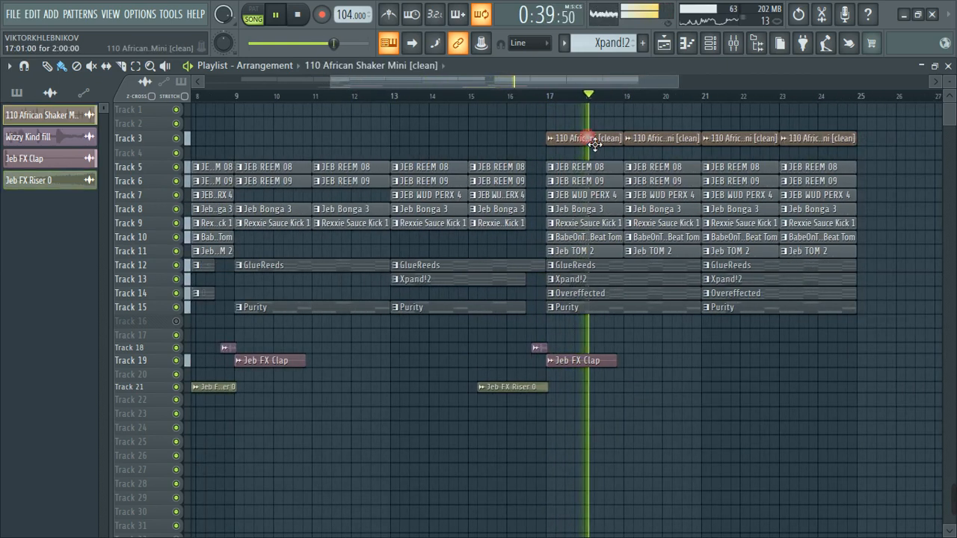
double_click(595, 142)
left_click_drag(352, 208, 351, 233)
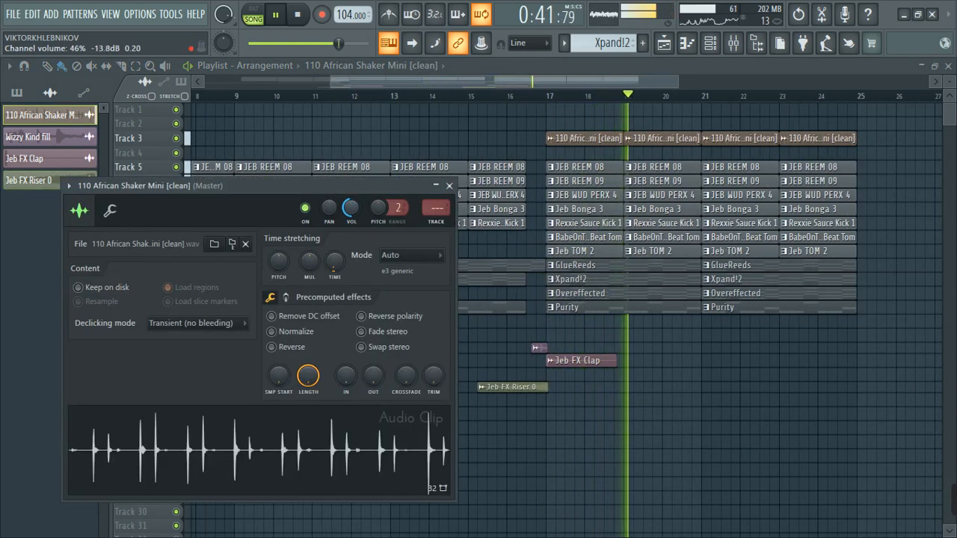
left_click(449, 185)
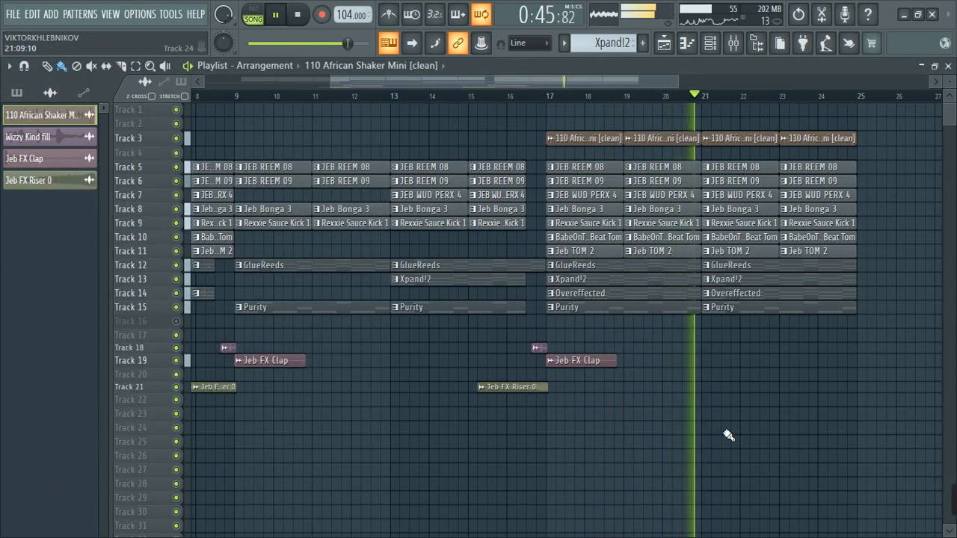
Step: Play the arrangement to its end and again from the beginning to review all sections and transitions
scroll(729, 435, "down", 6)
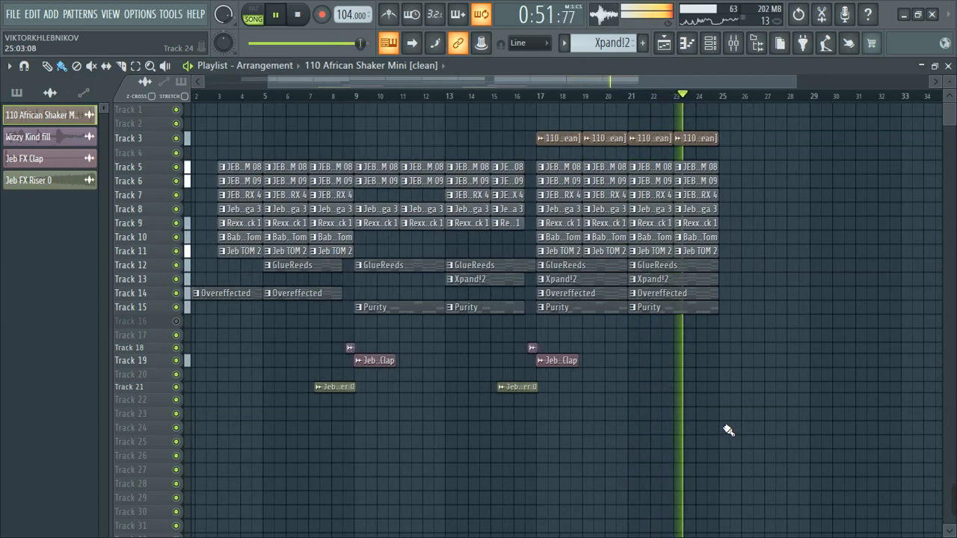
scroll(728, 430, "up", 3)
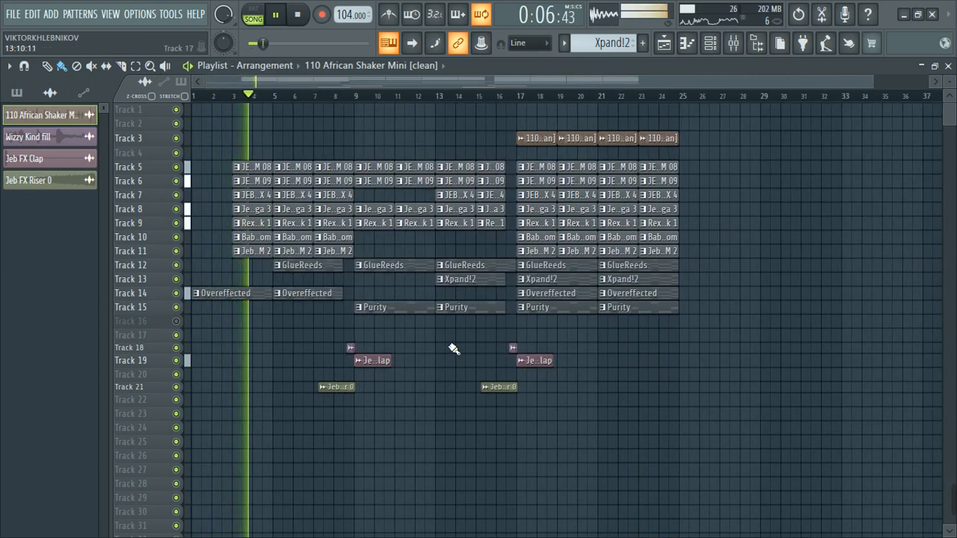
scroll(207, 337, "up", 2)
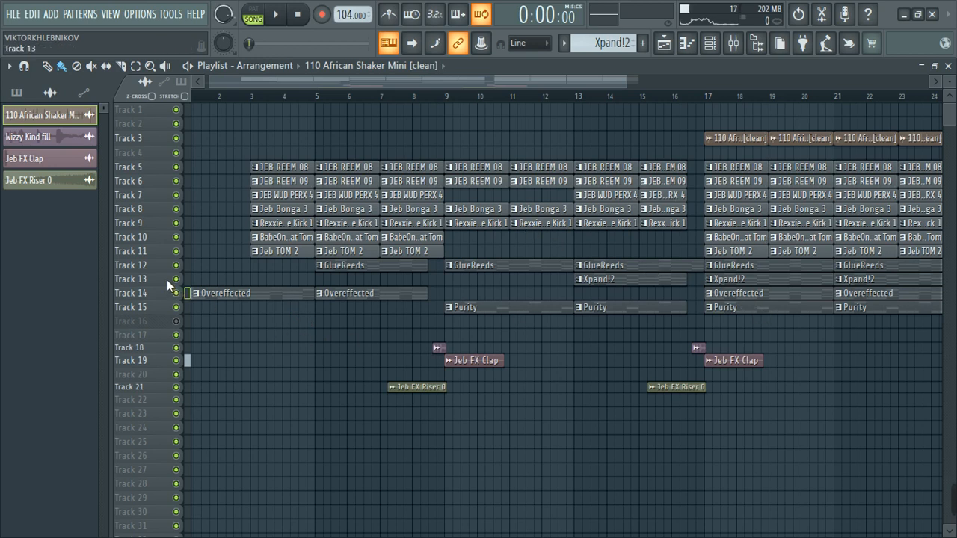
Step: Enlarge tracks 12 and 13 to show the notes inside the GlueReeds and Xpand!2 chord clips
left_click_drag(169, 273, 160, 308)
scroll(619, 380, "up", 4)
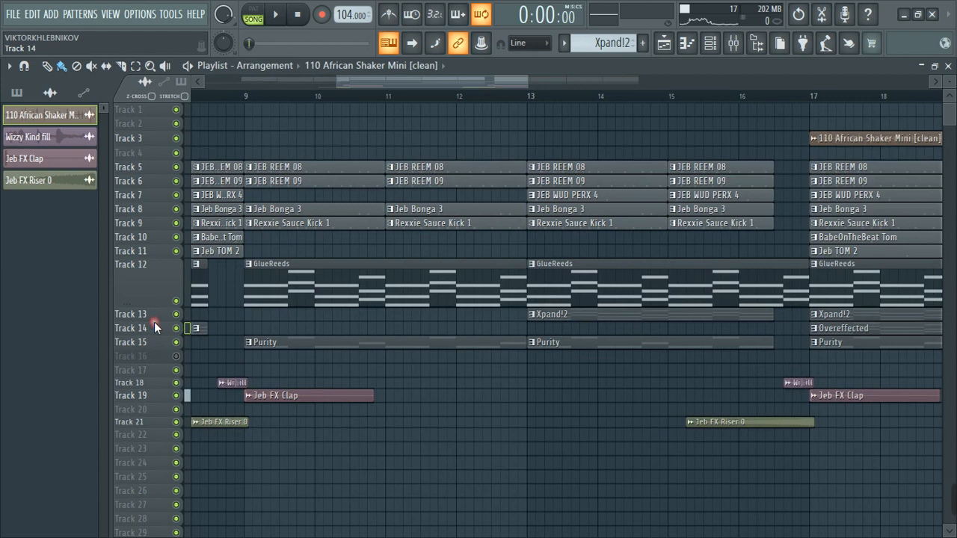
left_click_drag(156, 320, 160, 379)
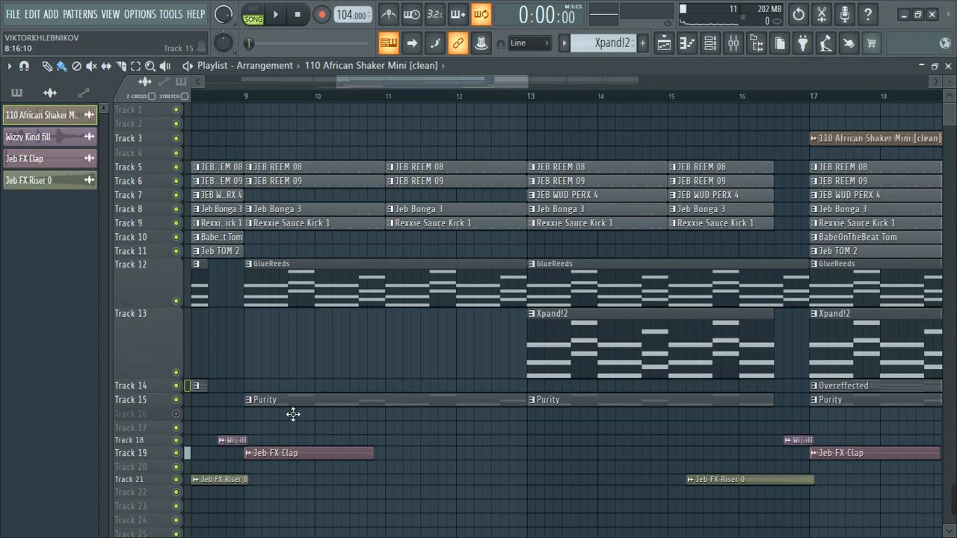
scroll(329, 385, "down", 3)
scroll(331, 383, "down", 1)
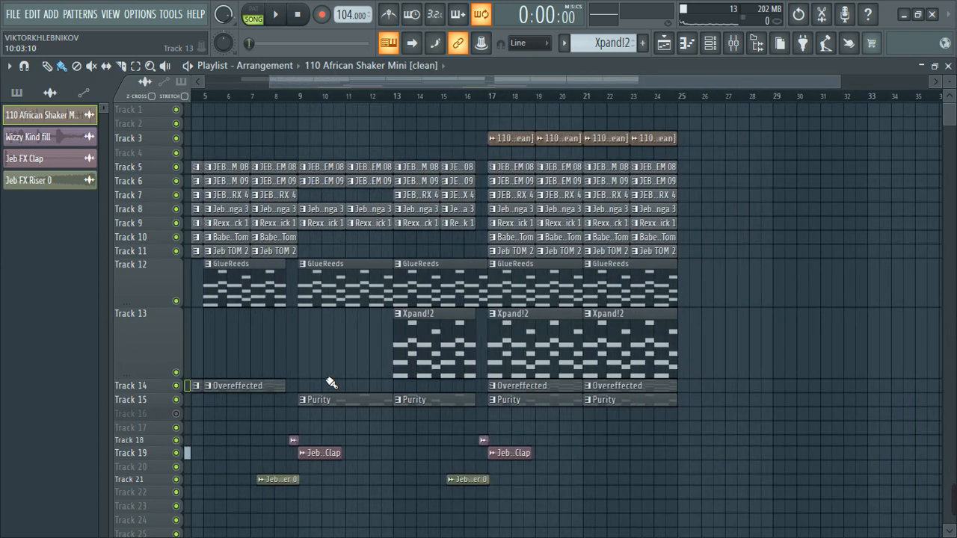